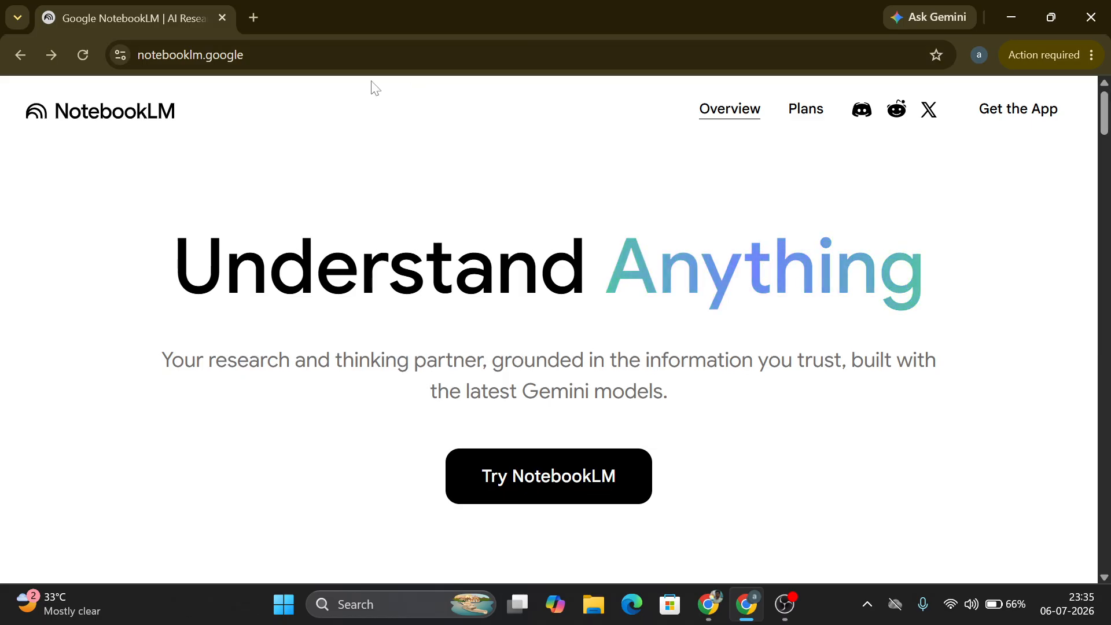
click(330, 60)
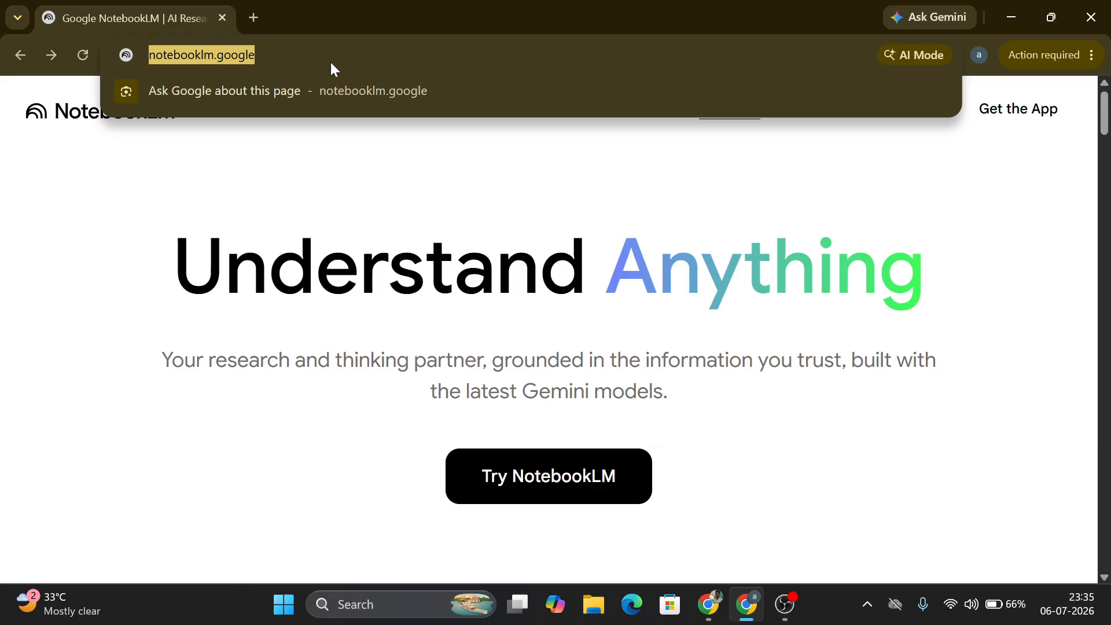
key(End)
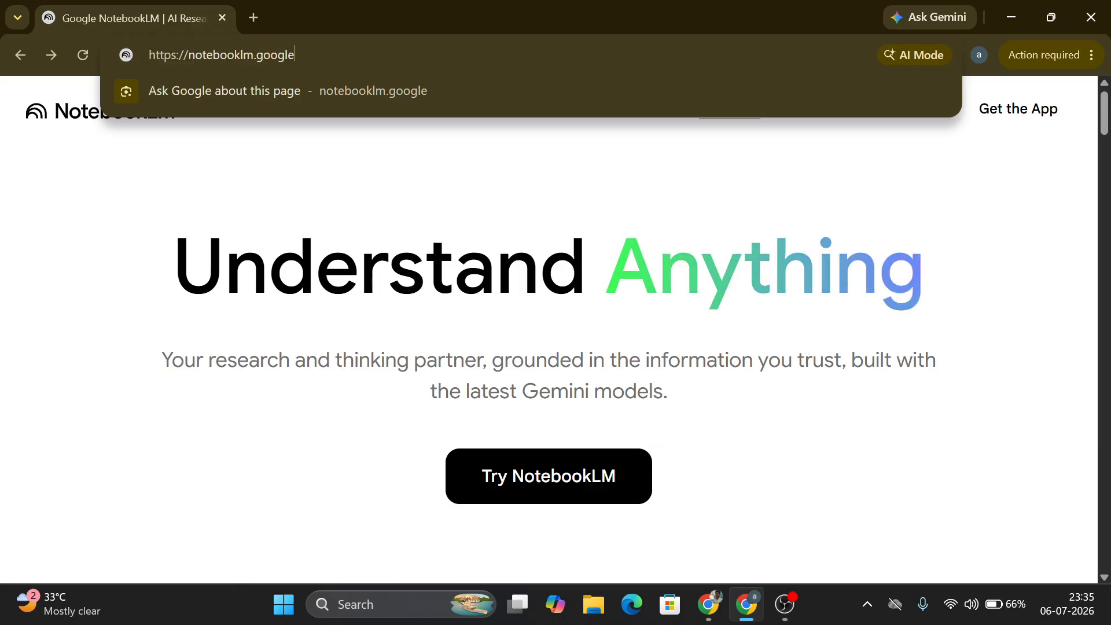
drag(297, 55, 120, 41)
key(Escape)
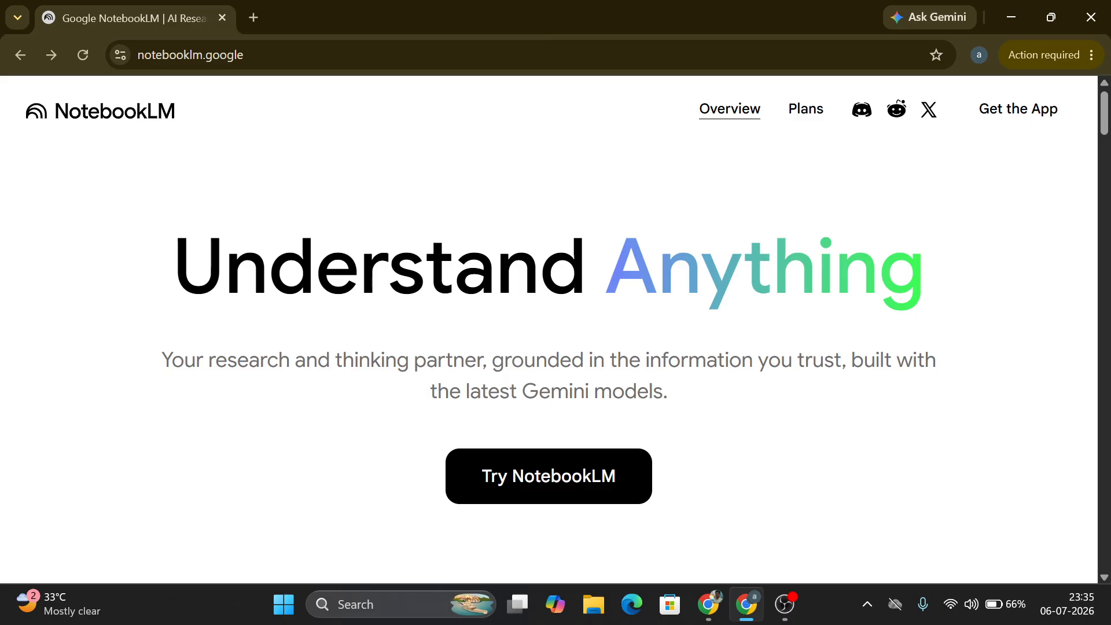
click(21, 49)
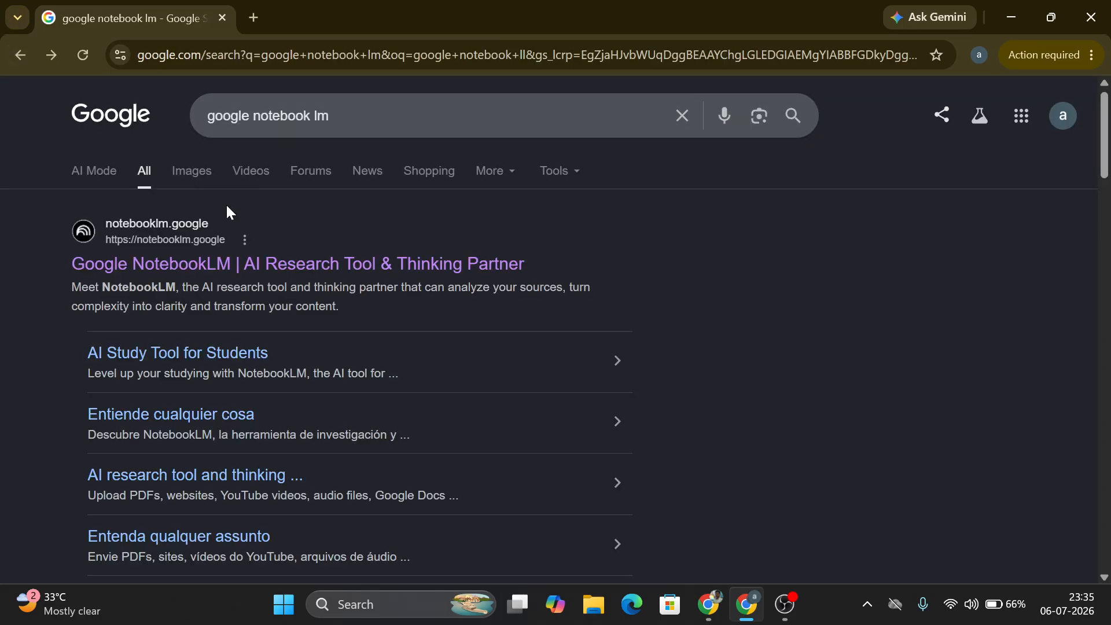
click(175, 253)
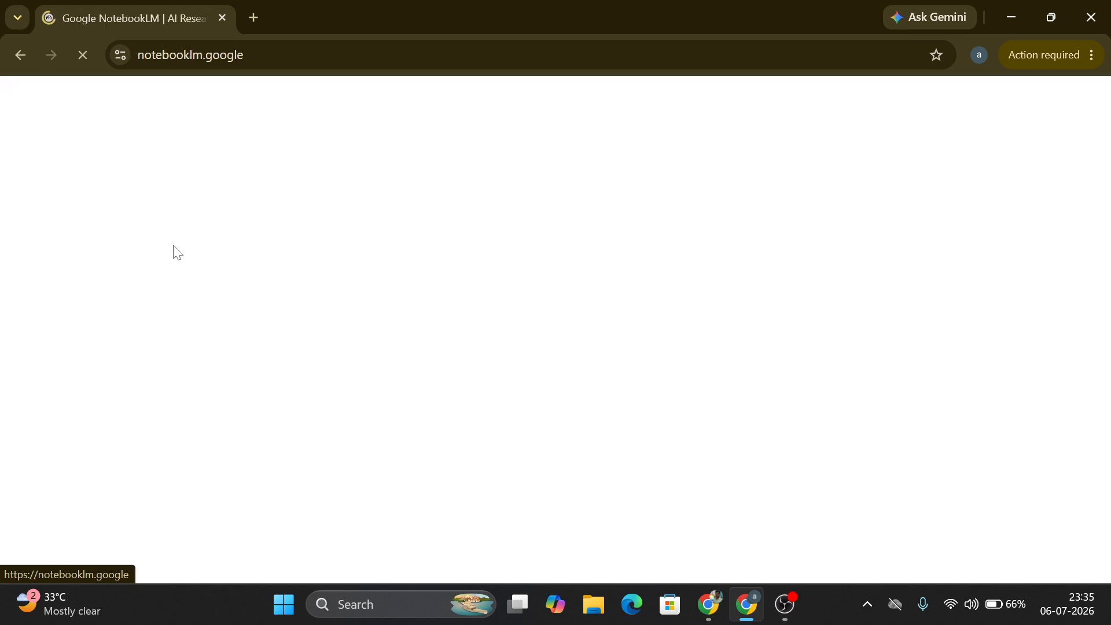
click(787, 624)
click(787, 623)
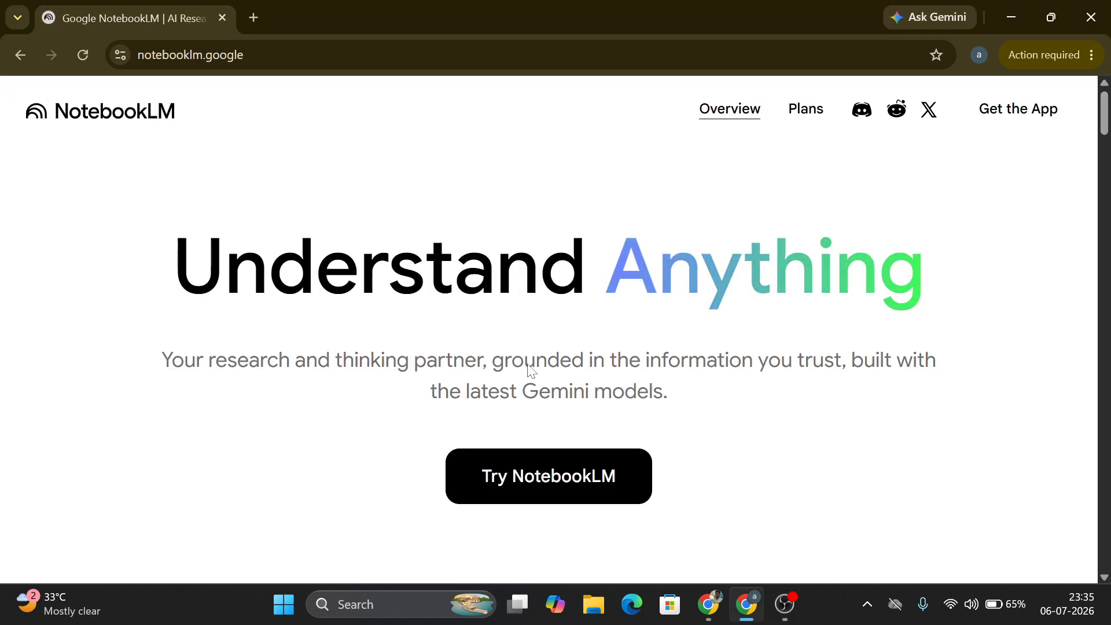
Step: Start a new notebook in NotebookLM and dismiss the welcome message
click(577, 483)
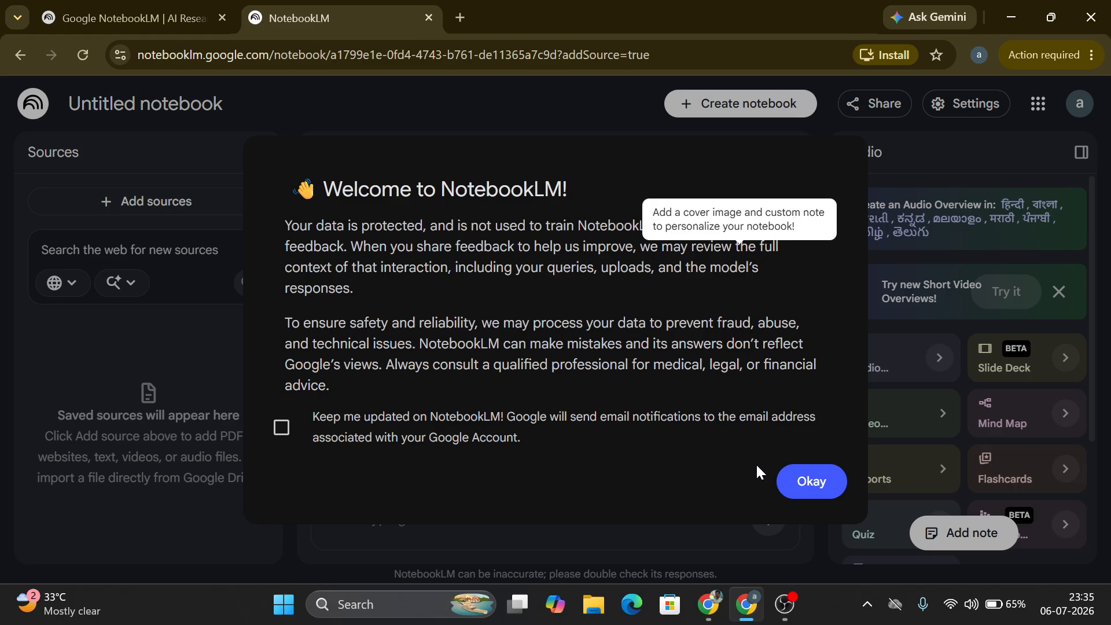
click(811, 481)
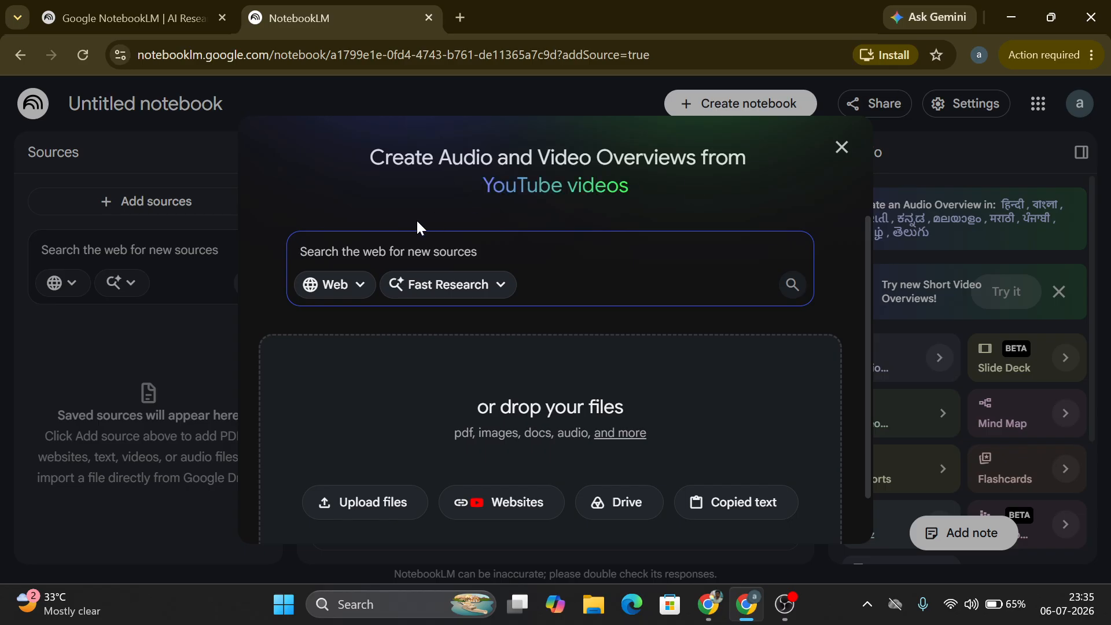
click(387, 249)
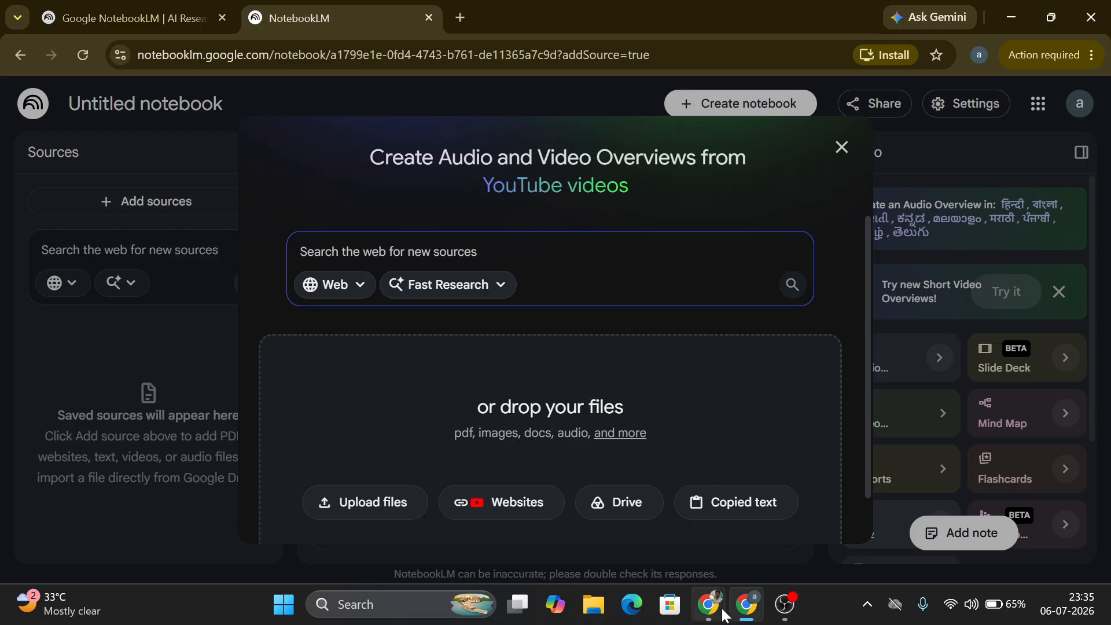
Step: Switch to the ChatGPT conversation and copy its full answer on the importance of solid waste management
mouse_move(723, 616)
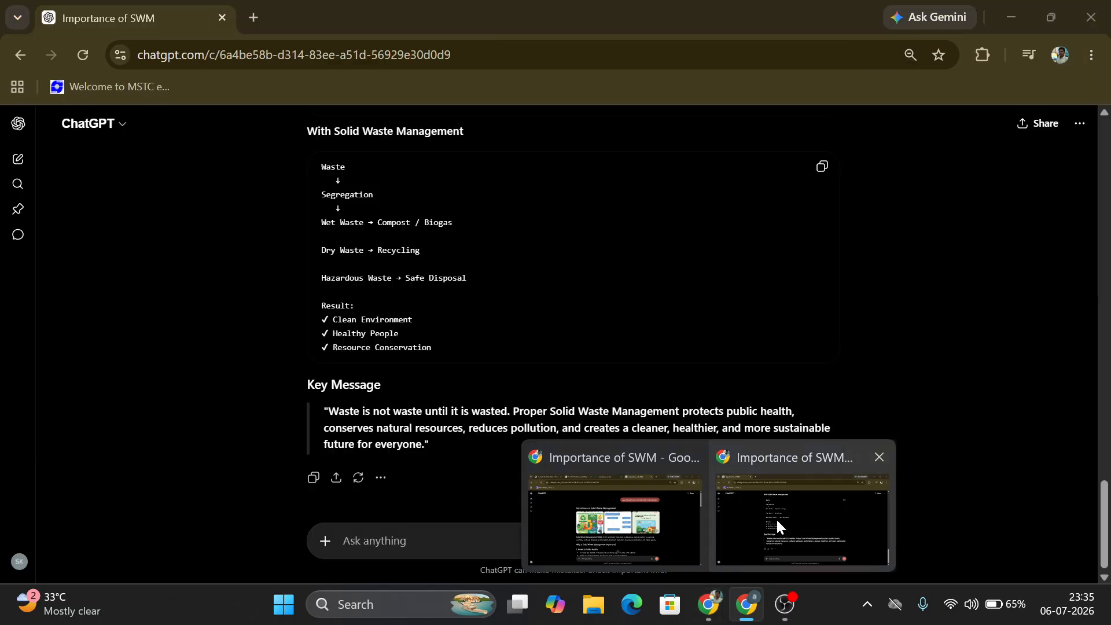
click(776, 518)
scroll(1107, 289, up, 20)
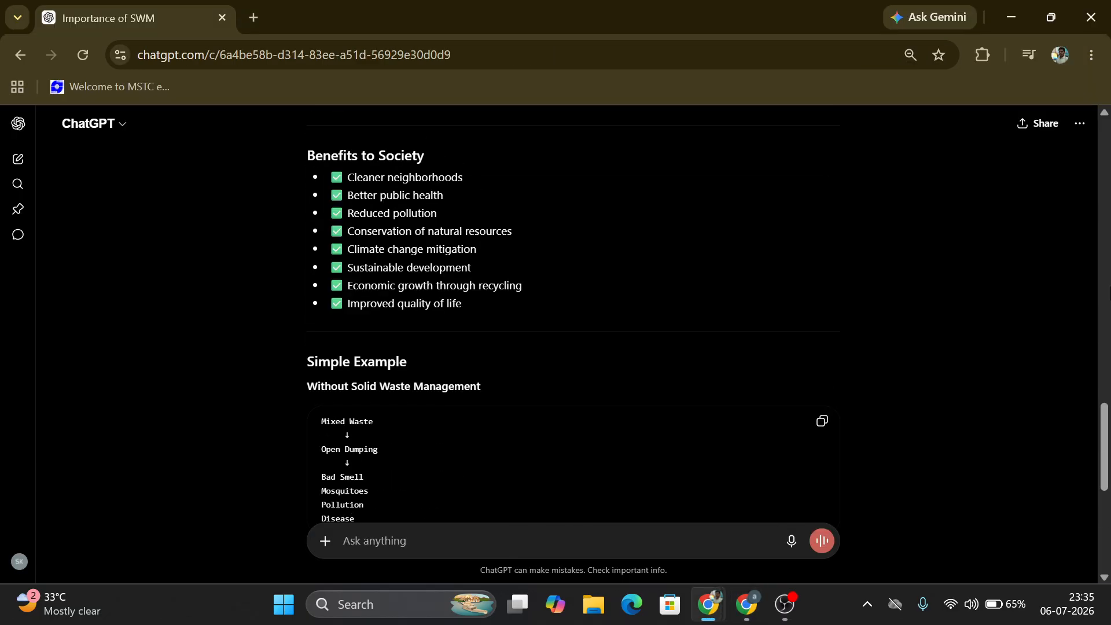
scroll(1104, 232, up, 5)
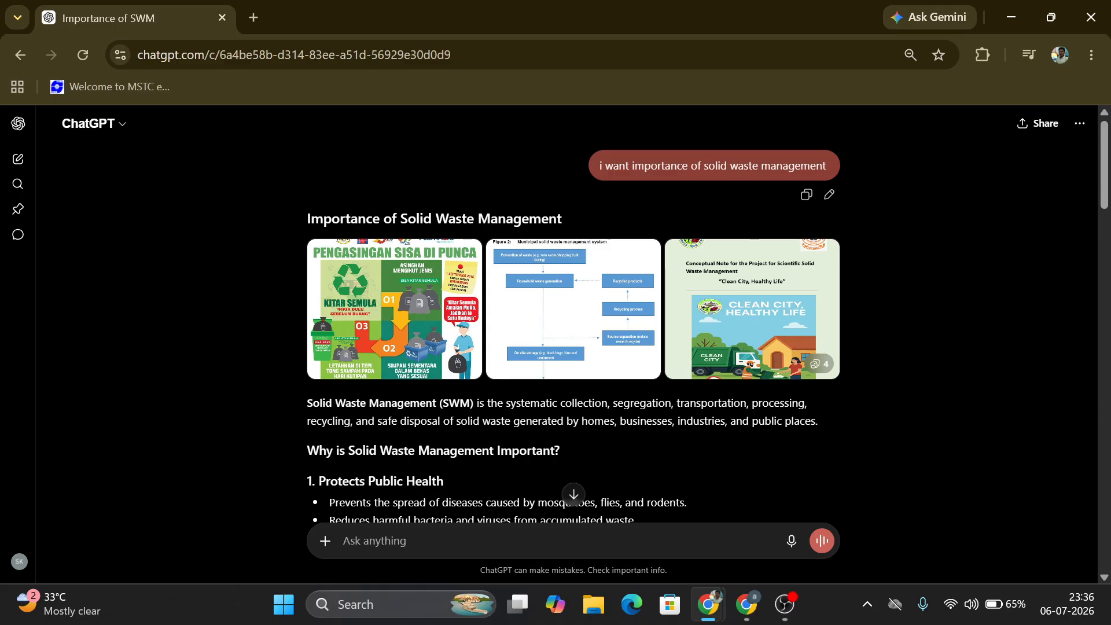
drag(1108, 159, 1110, 193)
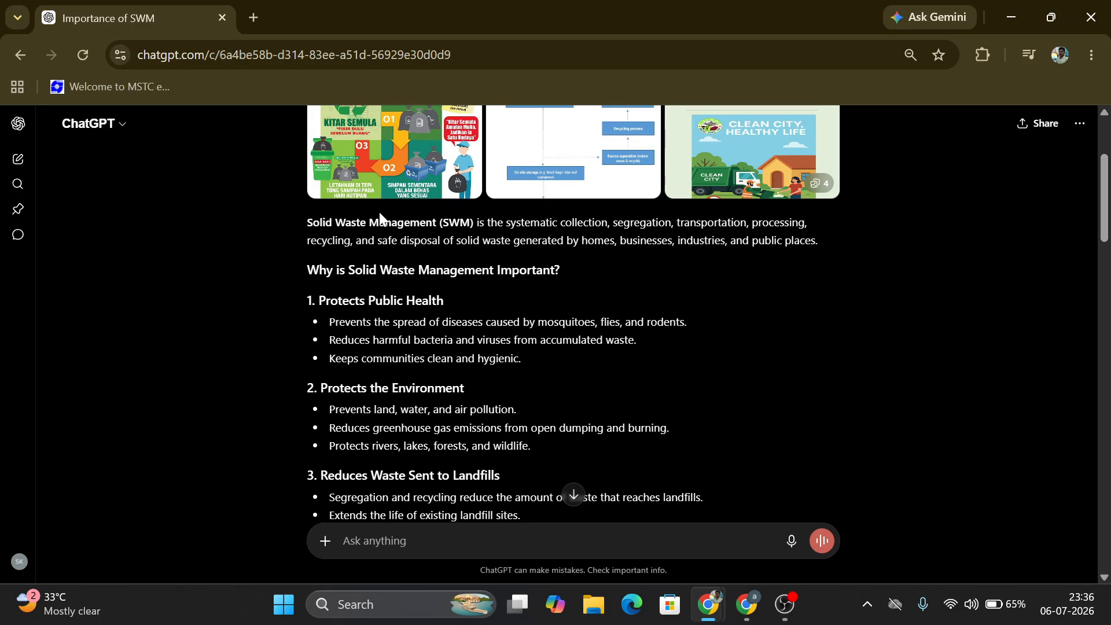
drag(306, 224, 466, 389)
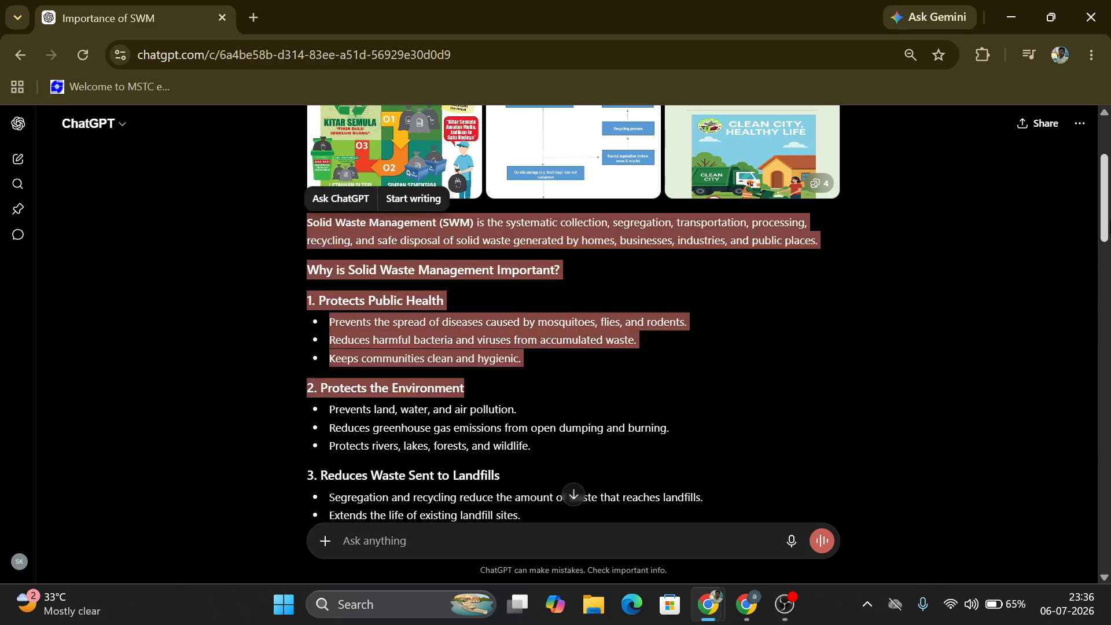
drag(1107, 230, 1106, 579)
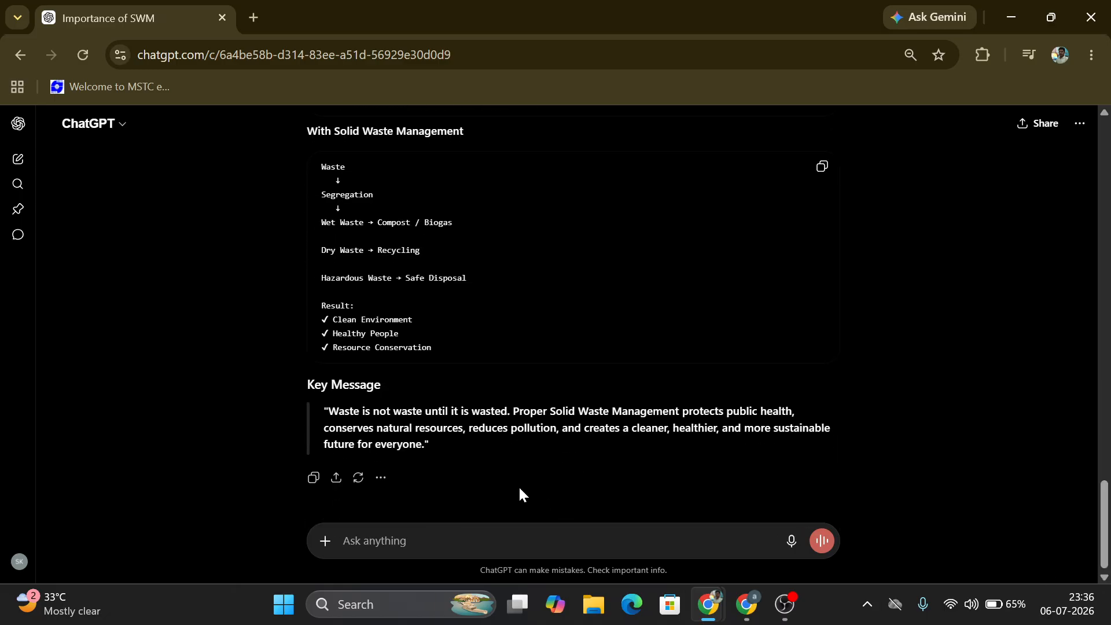
shift+click(450, 450)
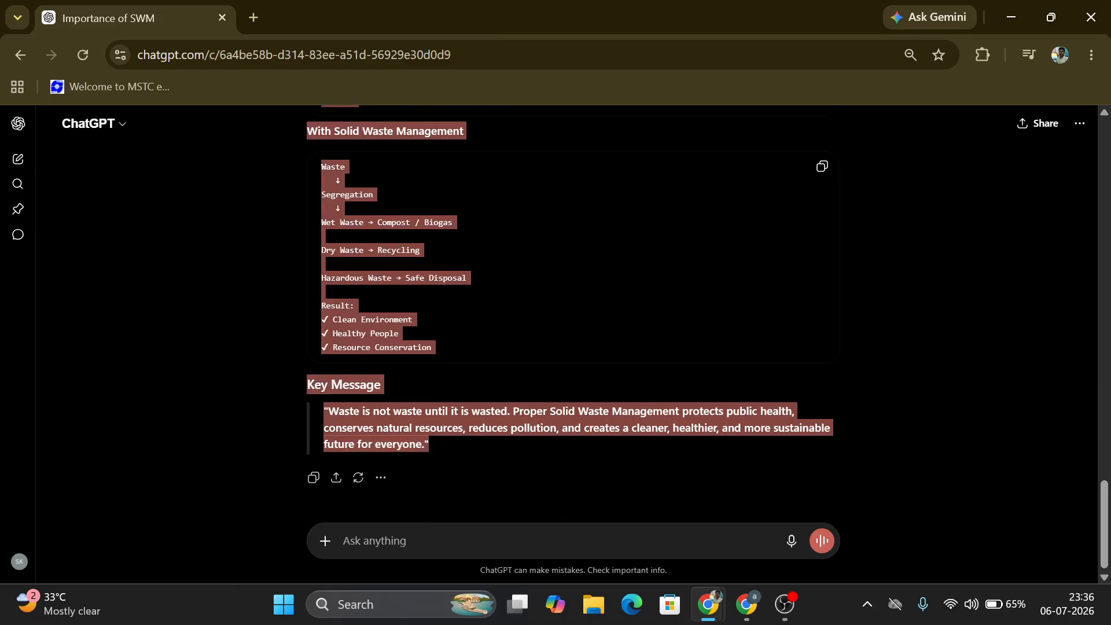
click(425, 407)
right_click(424, 407)
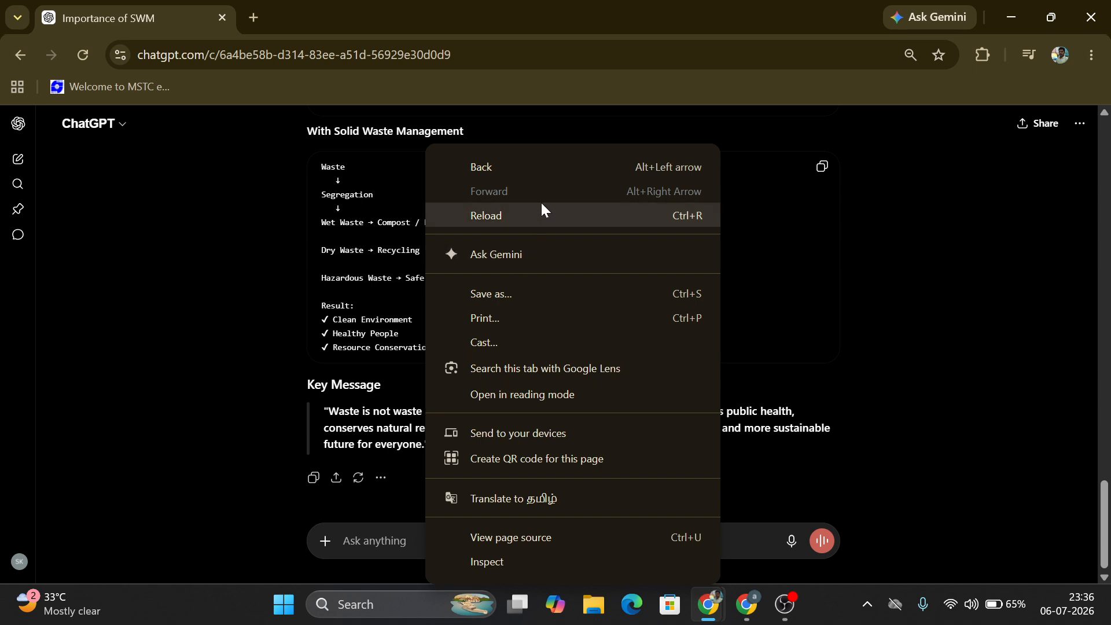
click(401, 394)
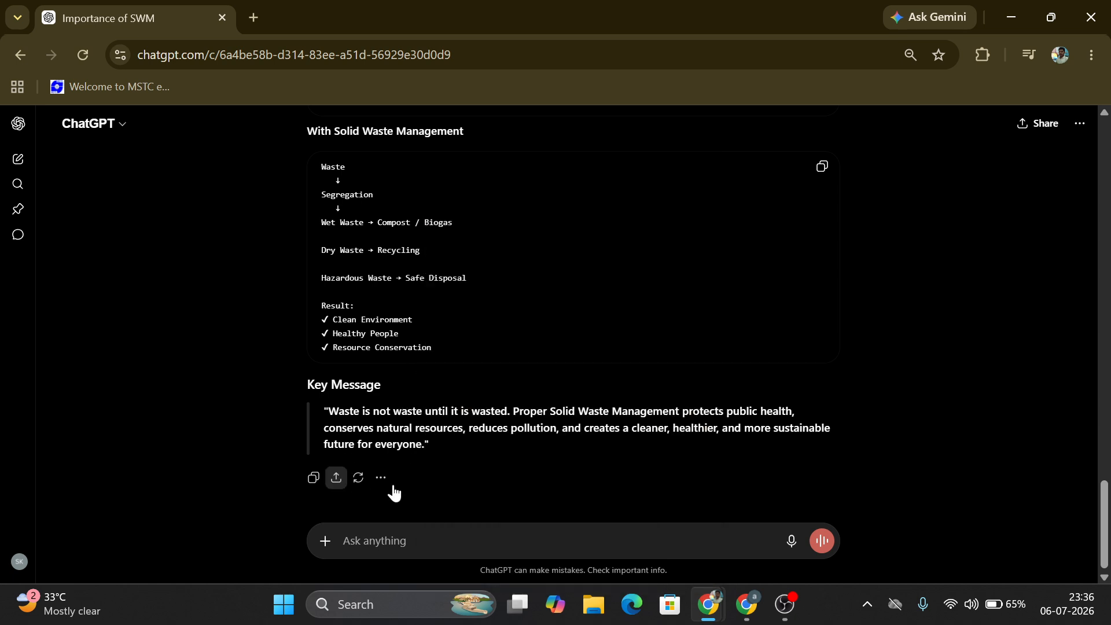
click(316, 485)
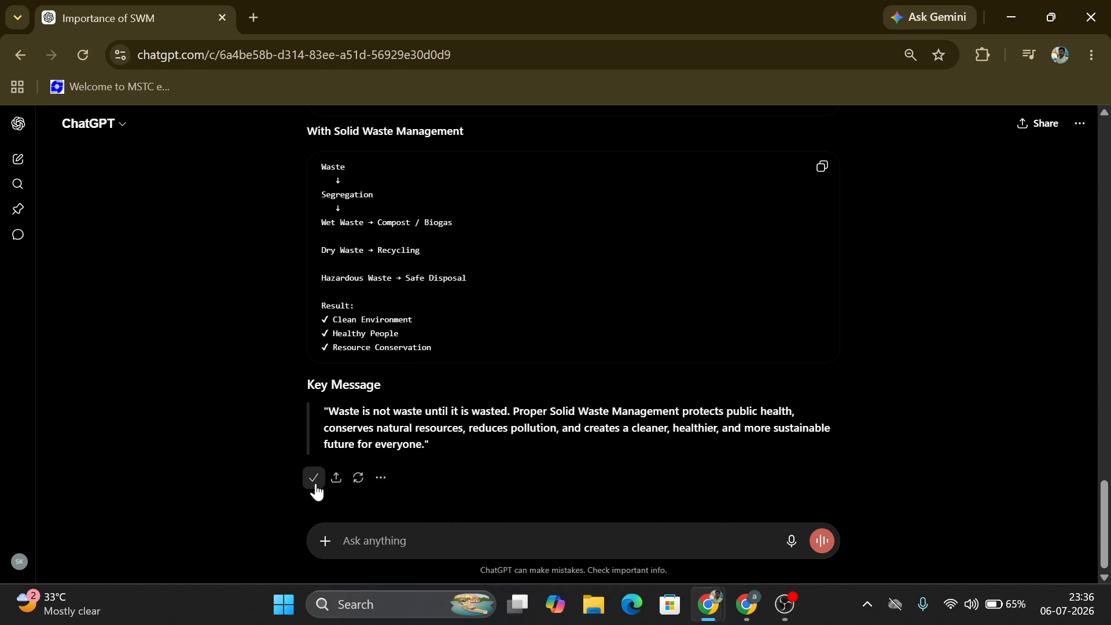
Step: Return to the notebook and open the option to add copied text as a source
drag(1109, 521, 1092, 399)
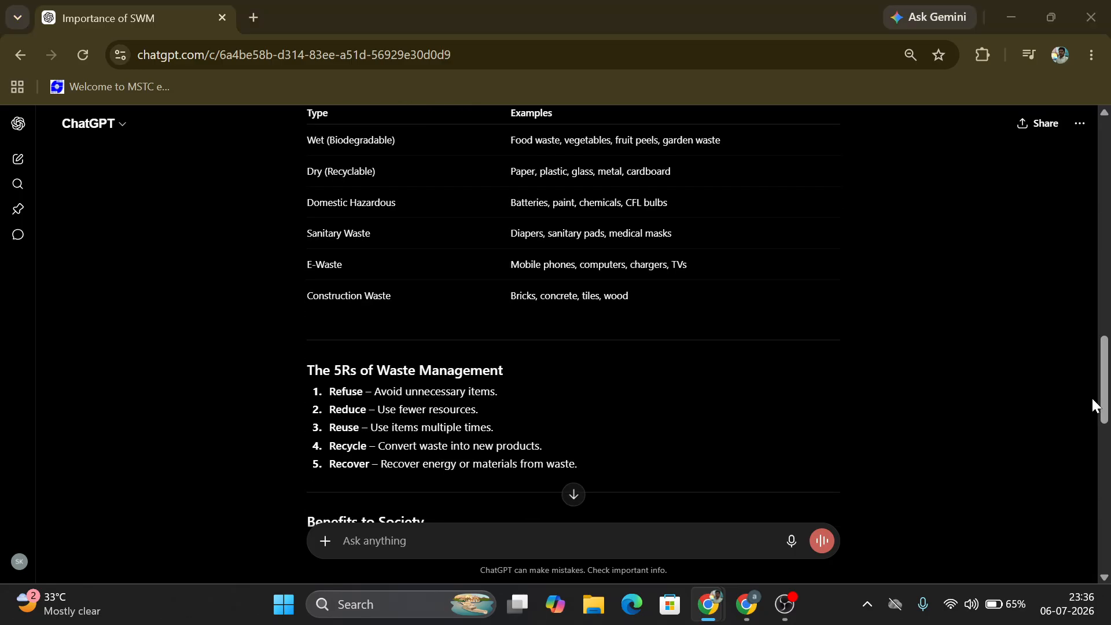
key(alt+Tab)
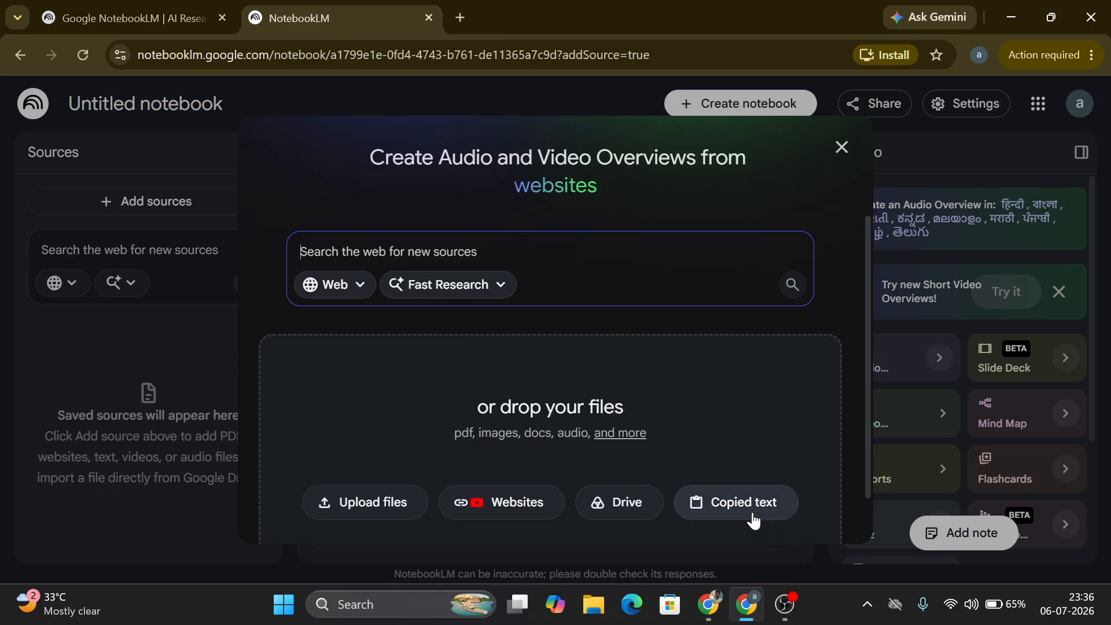
click(839, 151)
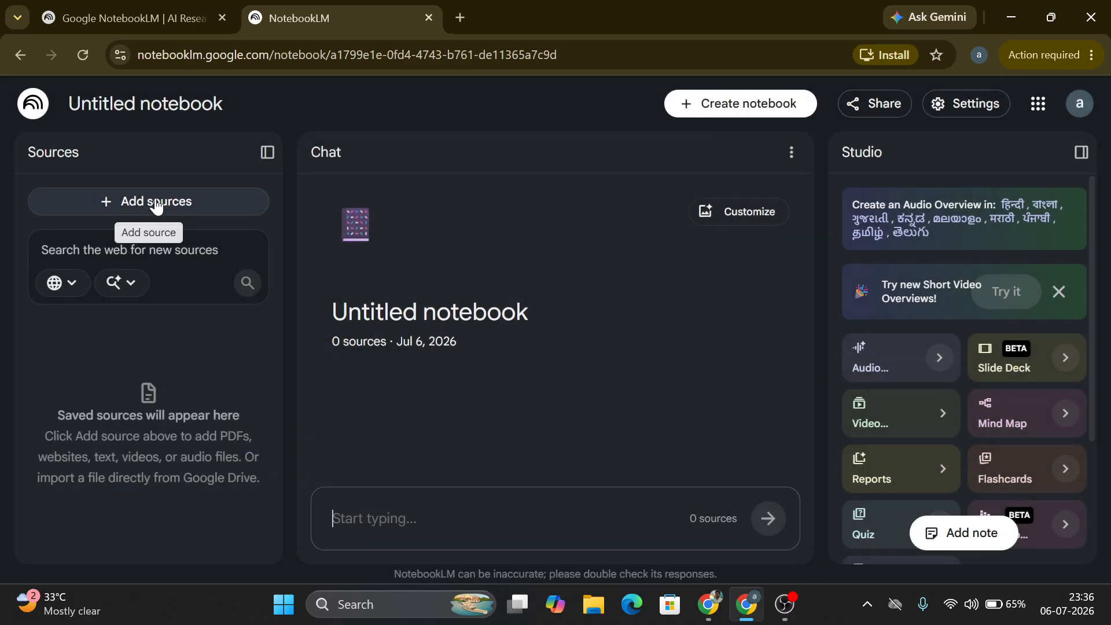
click(156, 204)
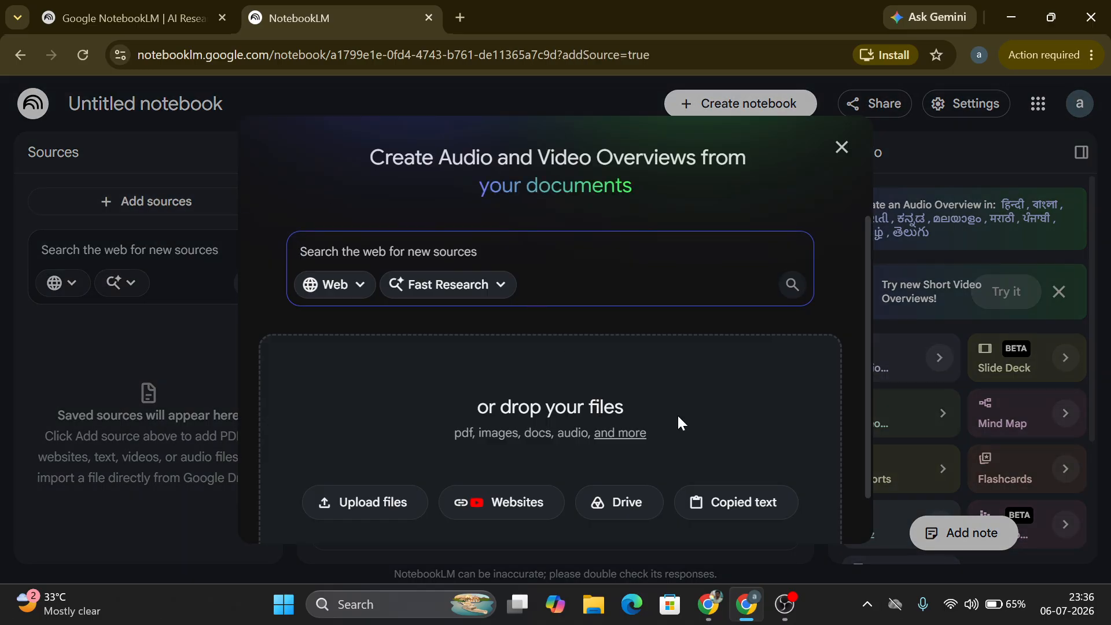
click(722, 506)
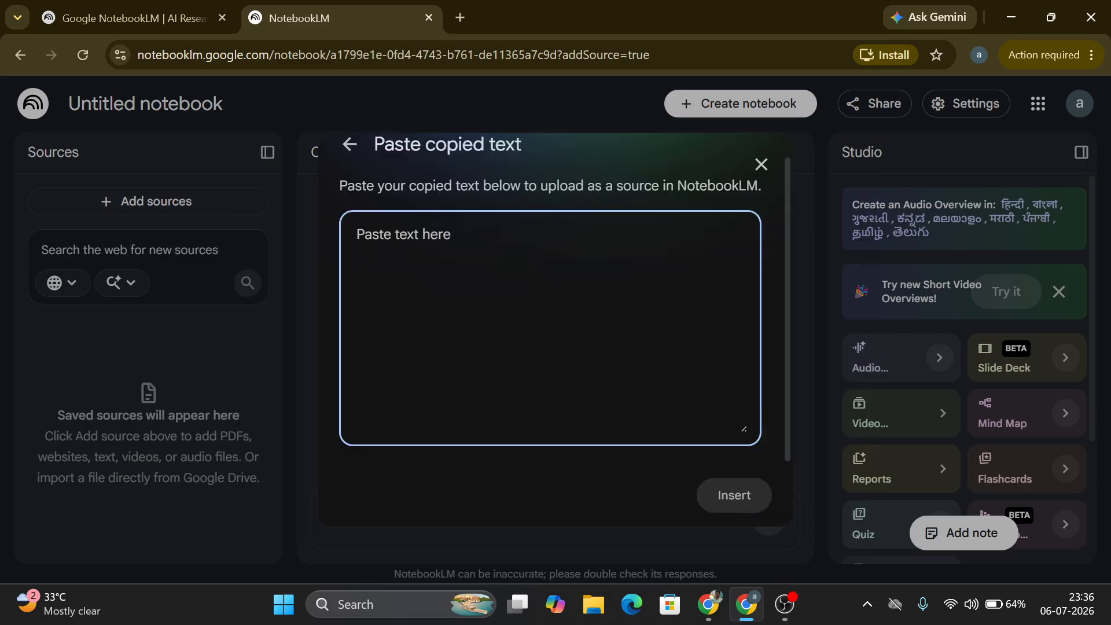
Step: Paste the copied solid waste management answer into the text box and insert it as a source
key(ctrl+v)
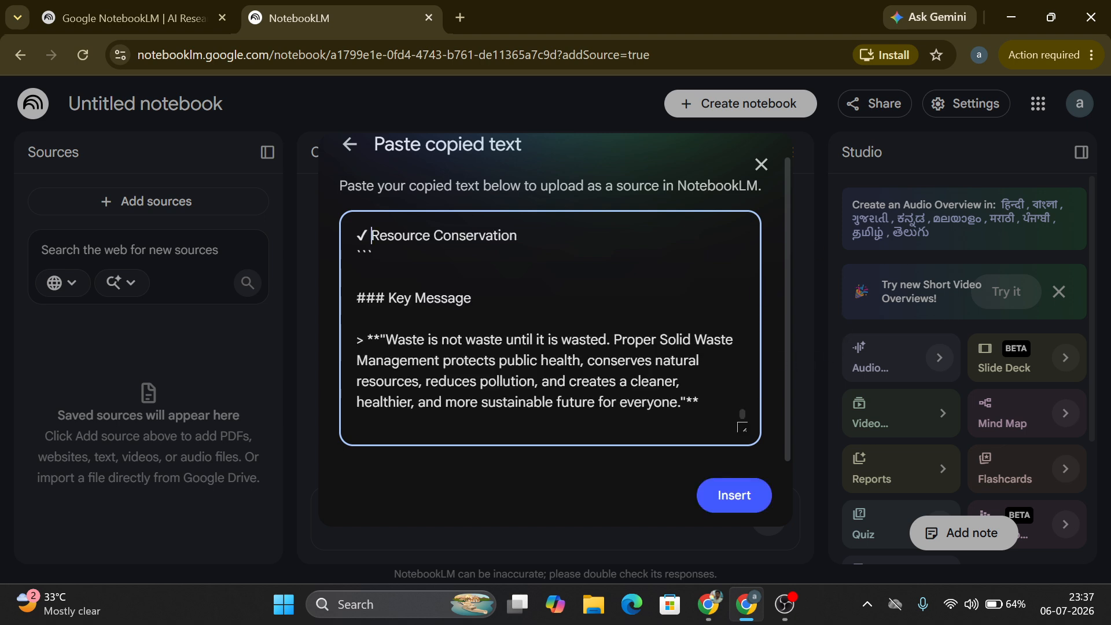
key(Up)
key(Up)
key(Up)
key(Up)
key(Up)
key(Up)
key(Up)
key(Up)
key(Up)
key(Up)
key(Up)
key(Up)
key(Up)
key(Up)
key(Up)
key(Up)
key(Up)
key(Up)
key(Up)
key(Up)
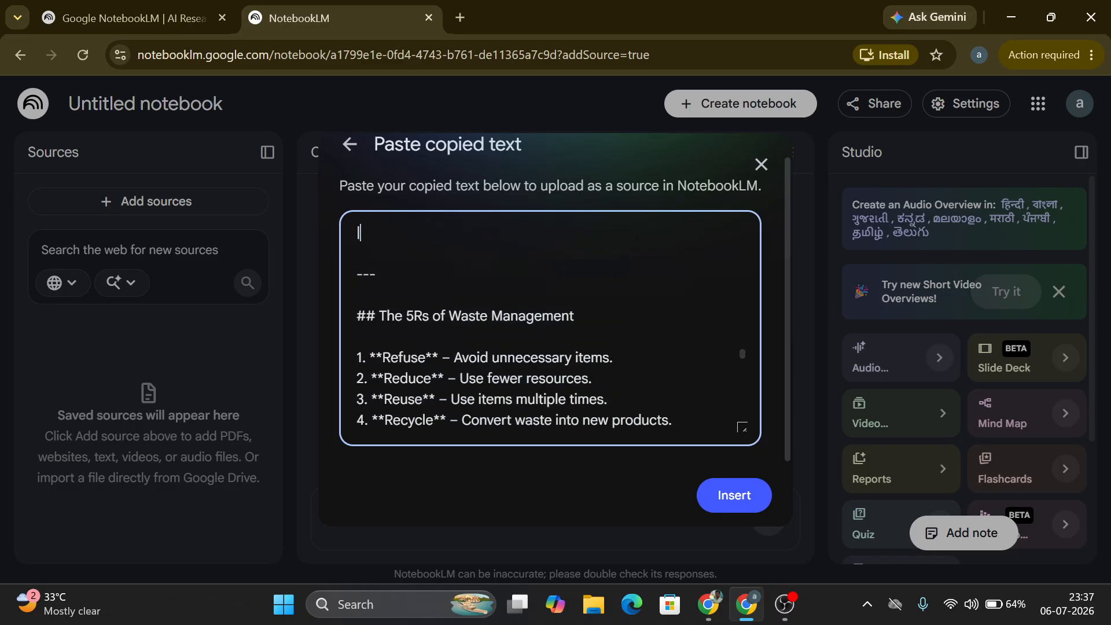
key(Up)
key(Up)
key(Up)
key(Up)
key(Up)
key(Up)
key(Up)
key(Up)
key(Up)
key(Up)
key(Up)
key(Up)
key(Up)
key(Up)
key(Up)
key(Up)
key(Up)
key(Up)
key(Up)
key(Up)
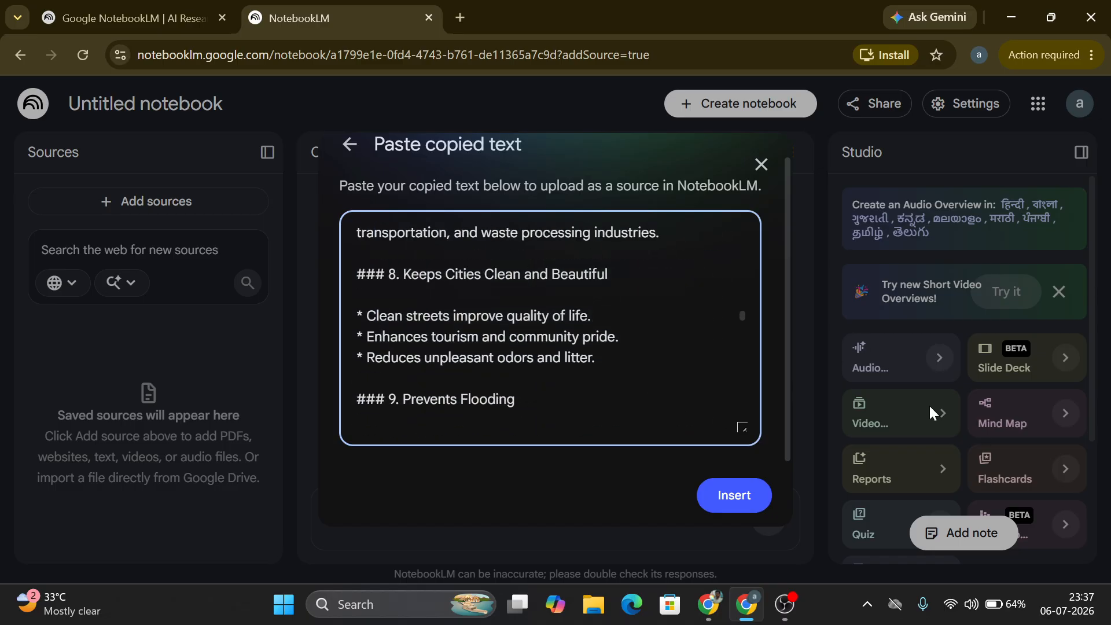
click(751, 499)
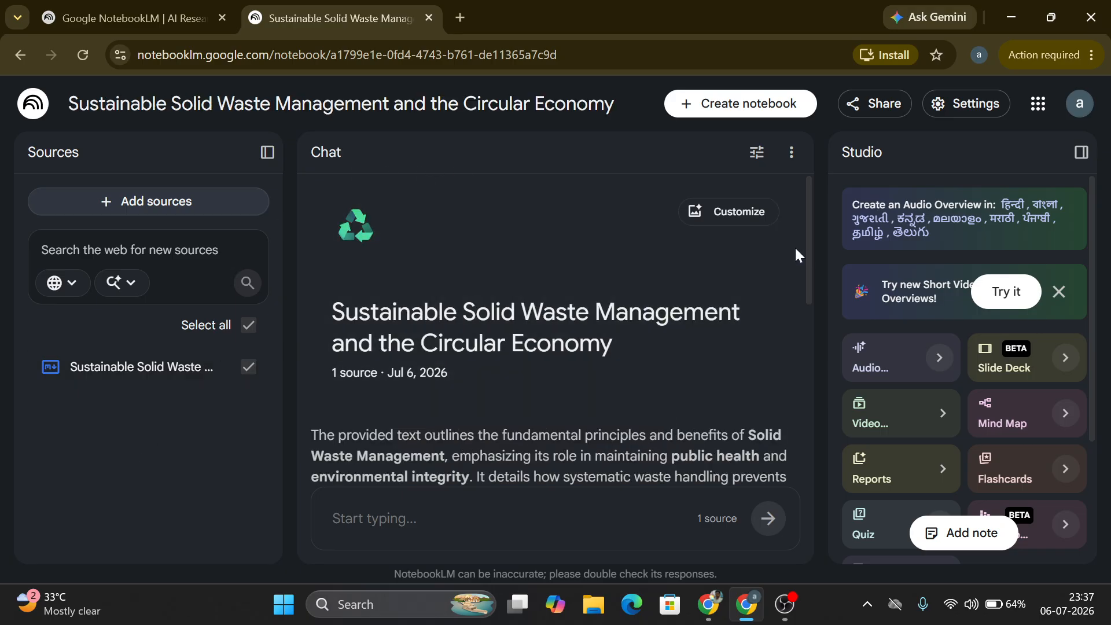
Step: Ask the suggested question "Explain the 5Rs strategy for reducing global resource consumption." in the chat
drag(807, 254, 805, 342)
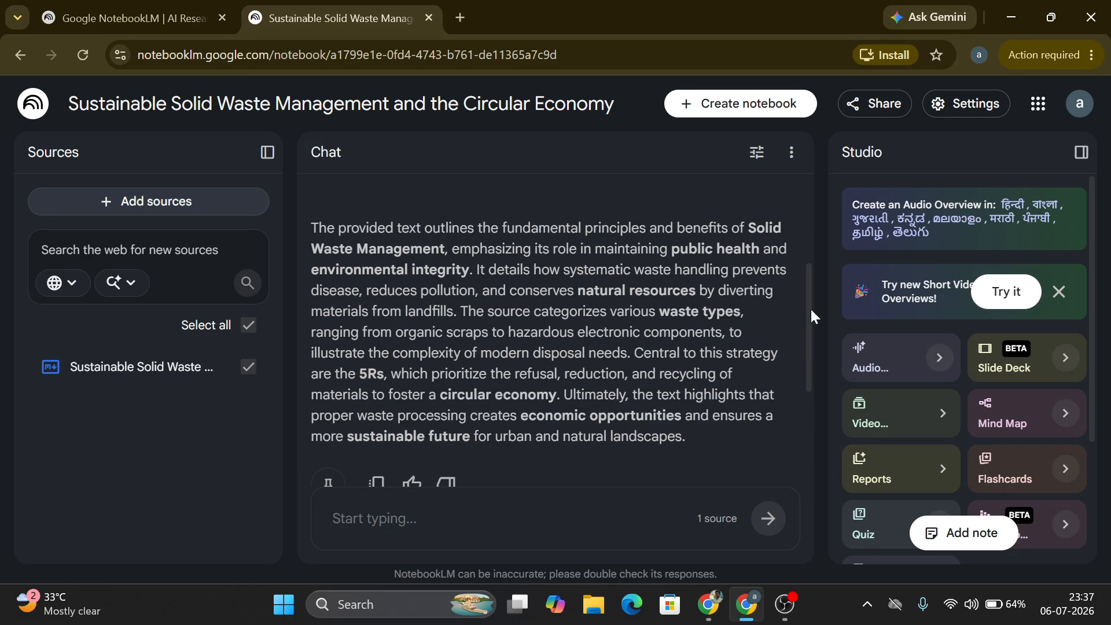
drag(812, 310, 808, 424)
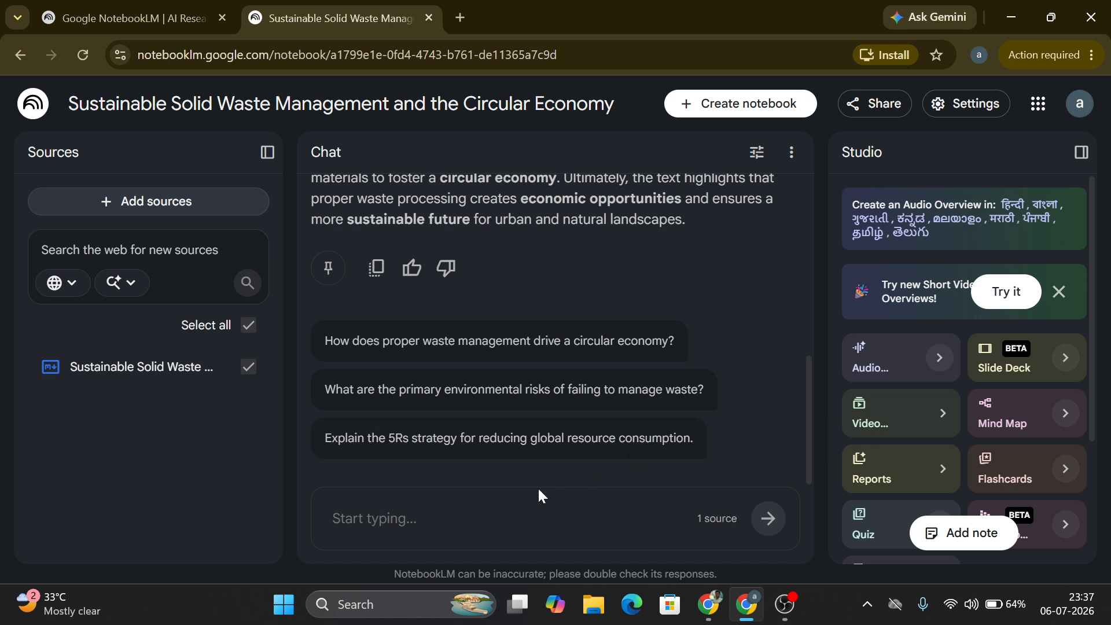
click(374, 518)
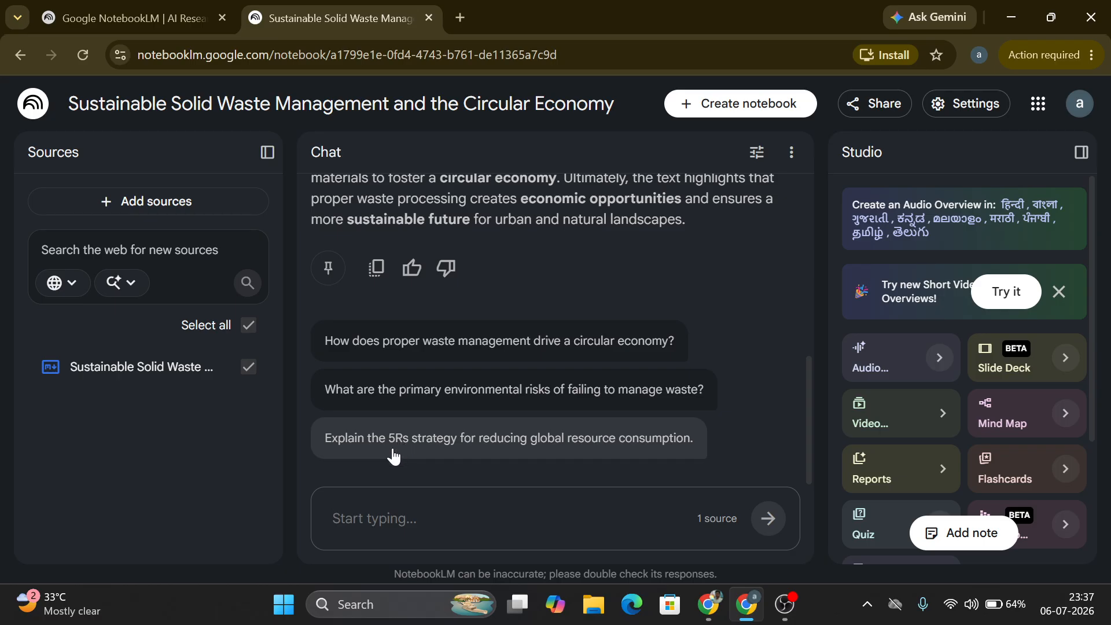
click(446, 457)
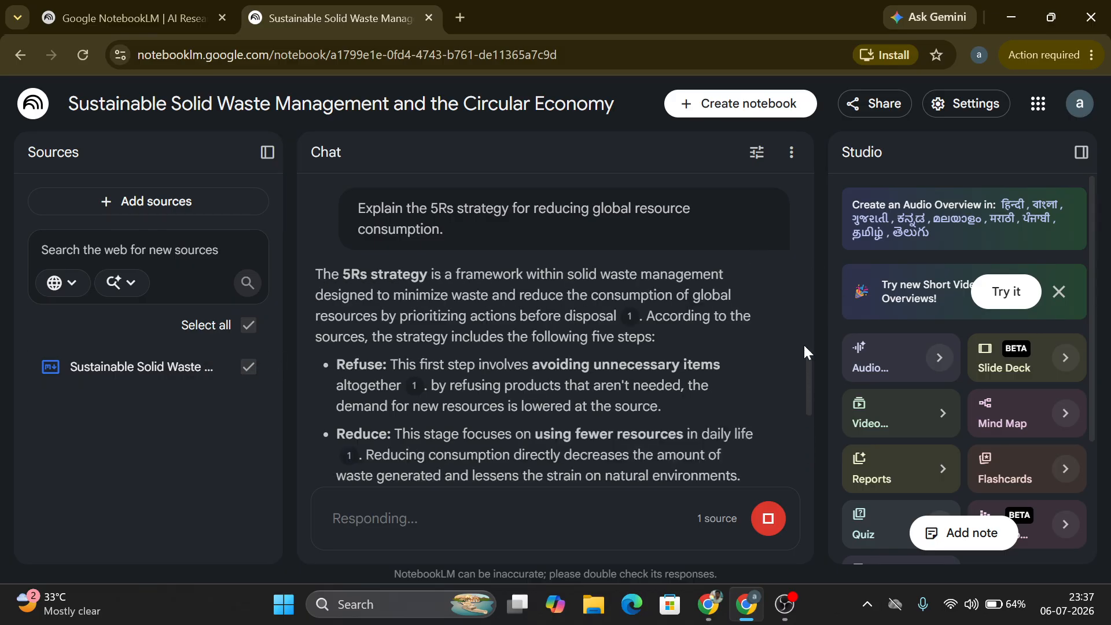
Step: Scroll through the chat answer and open the Audio Overview customization dialog
scroll(805, 363, down, 10)
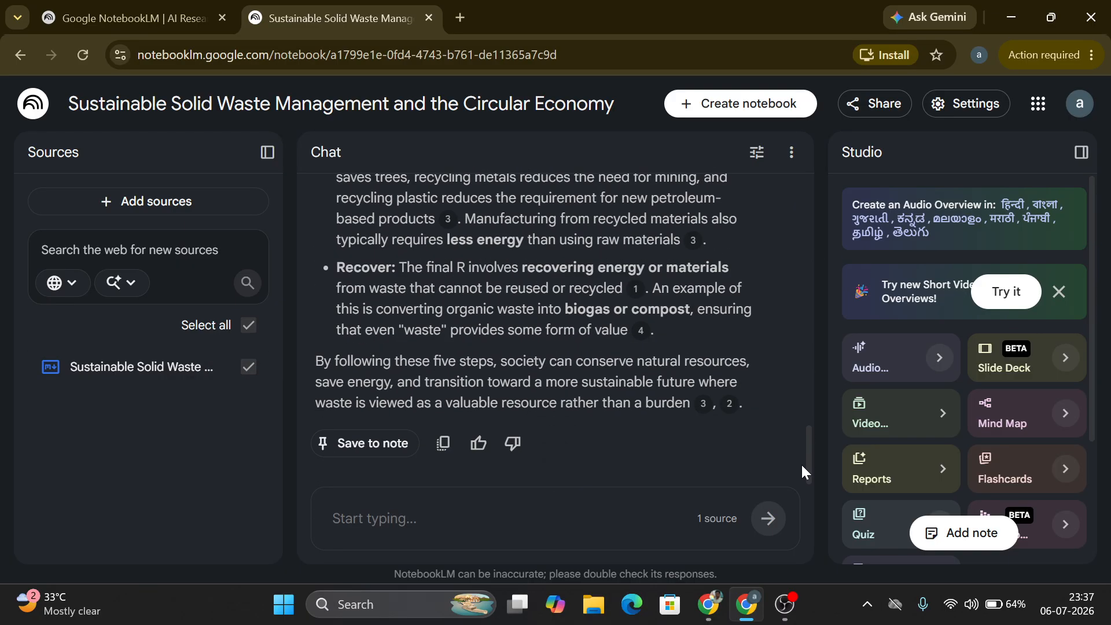
drag(809, 421, 796, 451)
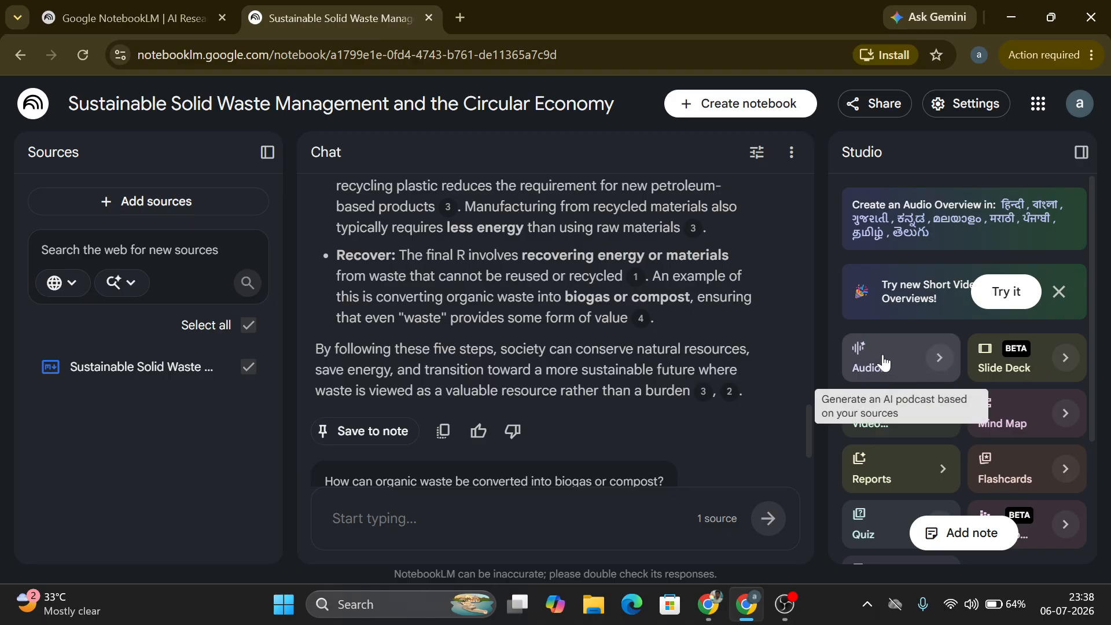
click(940, 358)
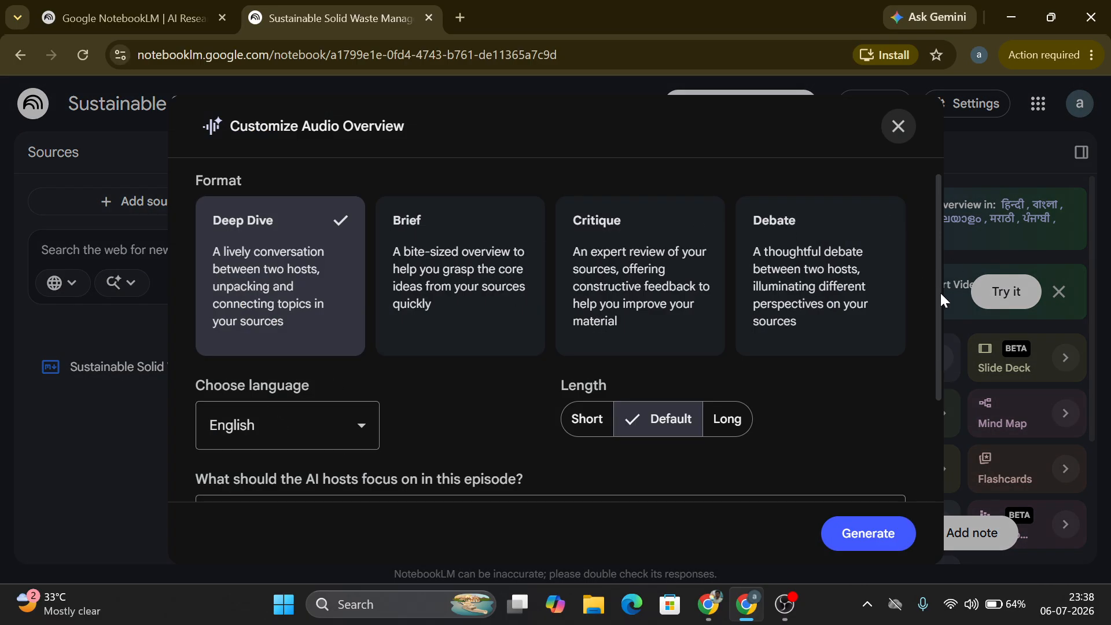
Step: Set the Audio Overview language to தமிழ் (Tamil) and generate the Deep Dive audio overview
scroll(939, 348, down, 2)
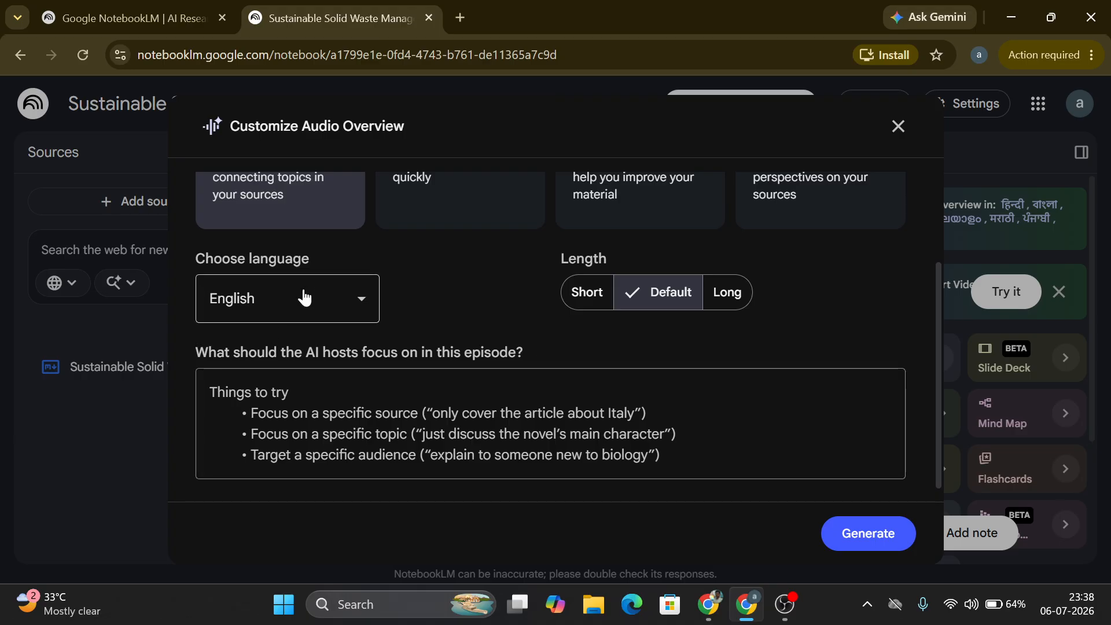
click(303, 298)
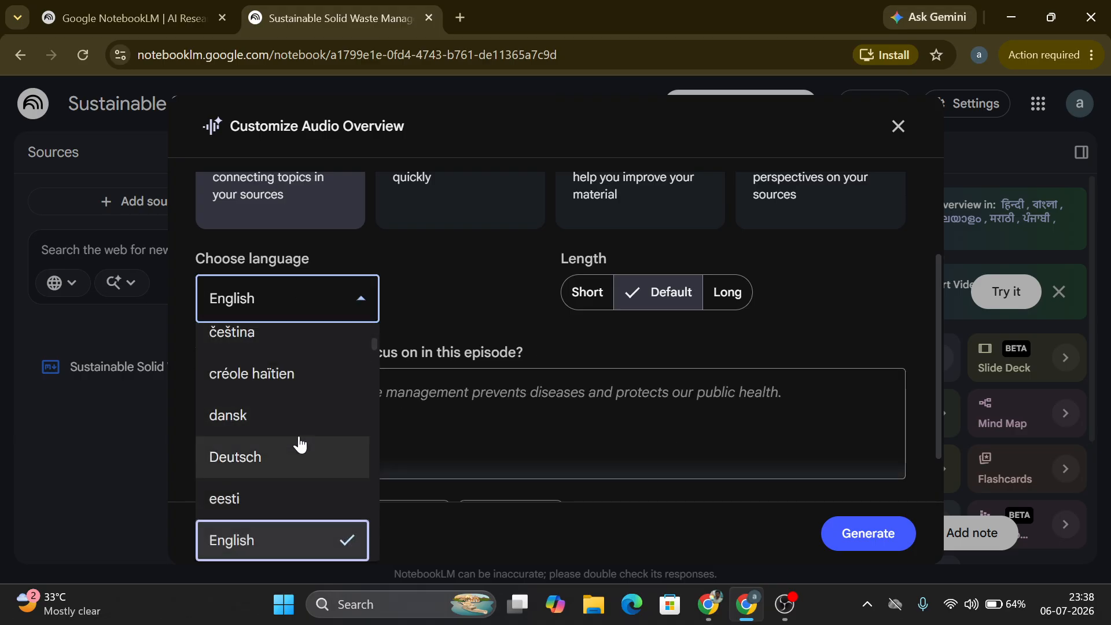
key(t)
key(a)
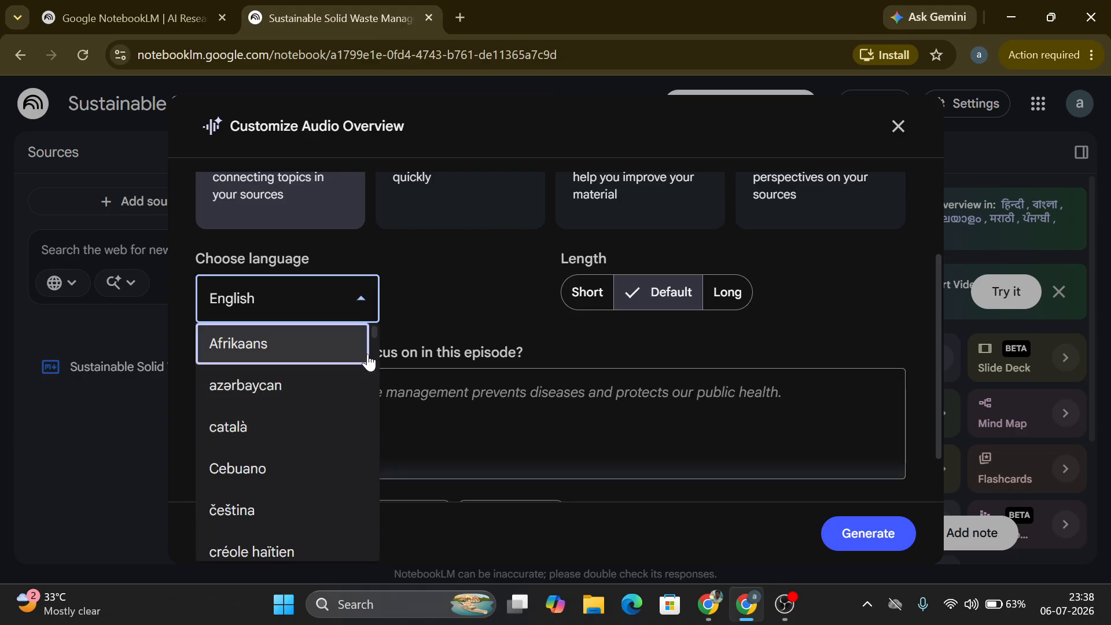
drag(377, 342, 375, 533)
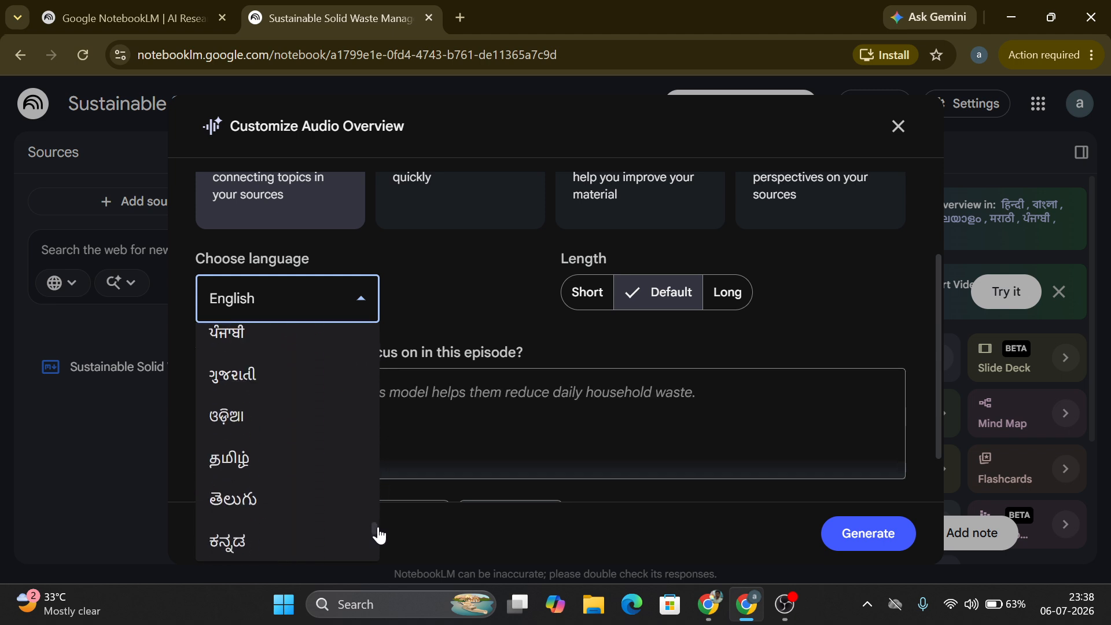
click(264, 463)
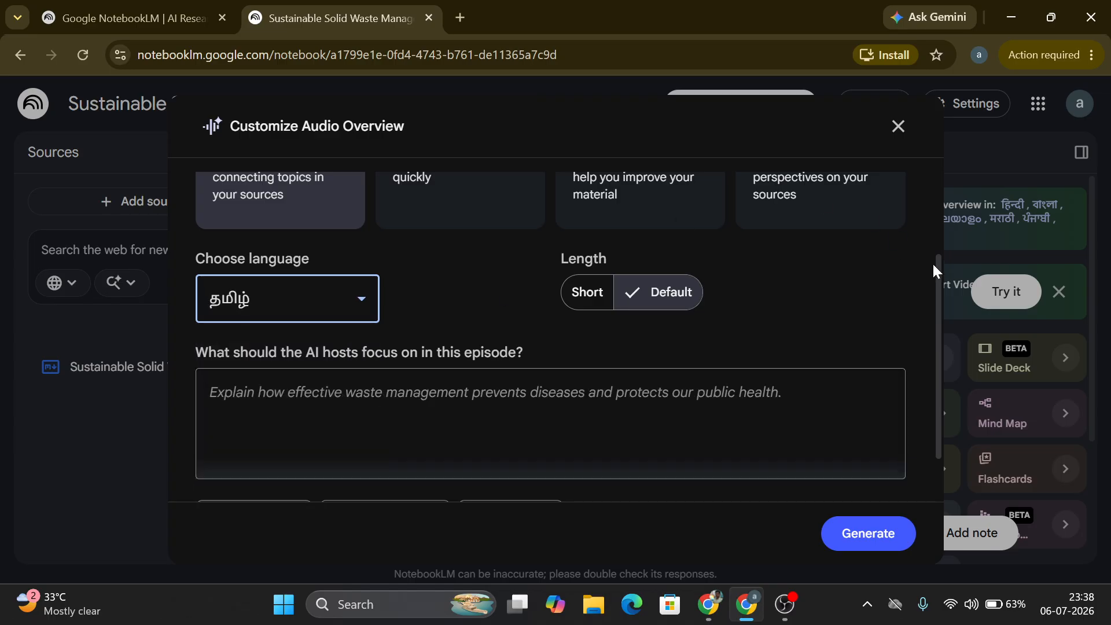
drag(934, 269, 934, 196)
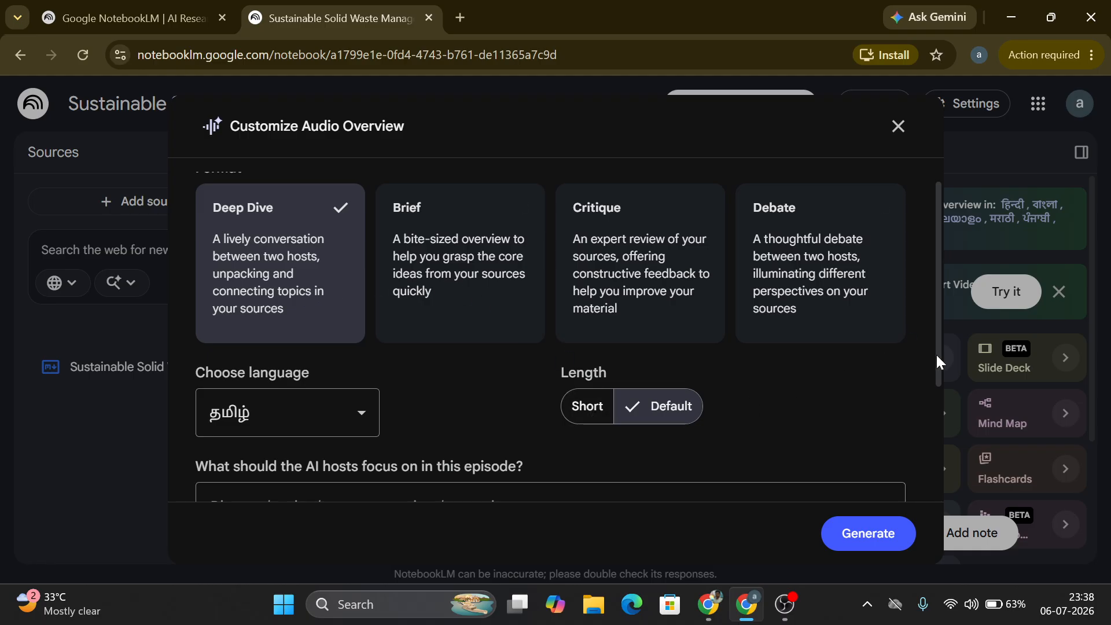
drag(936, 356, 914, 498)
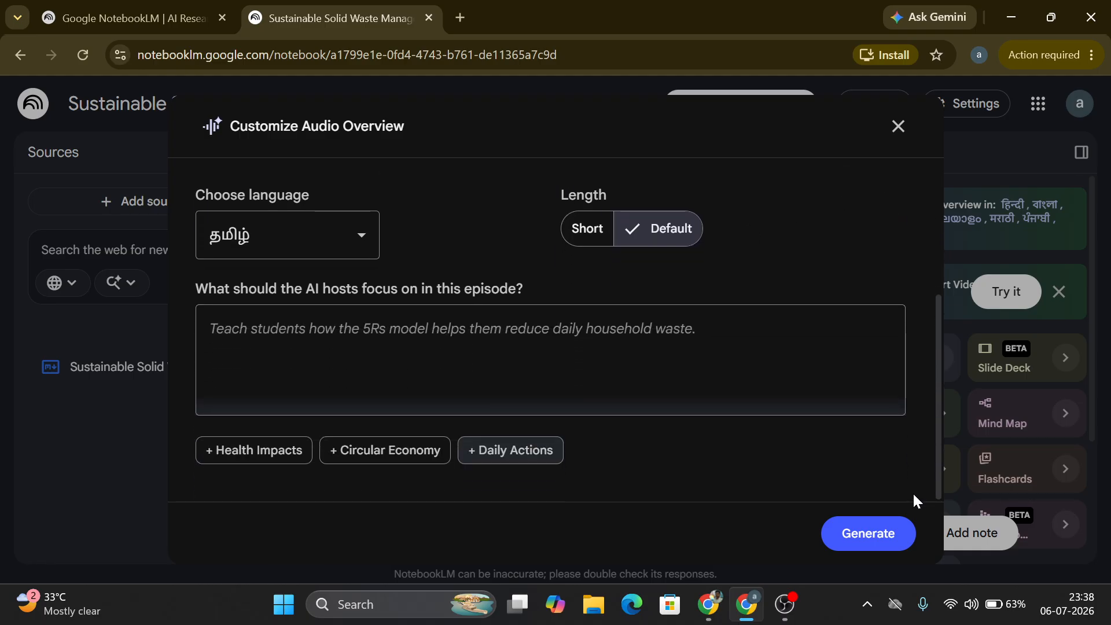
click(861, 534)
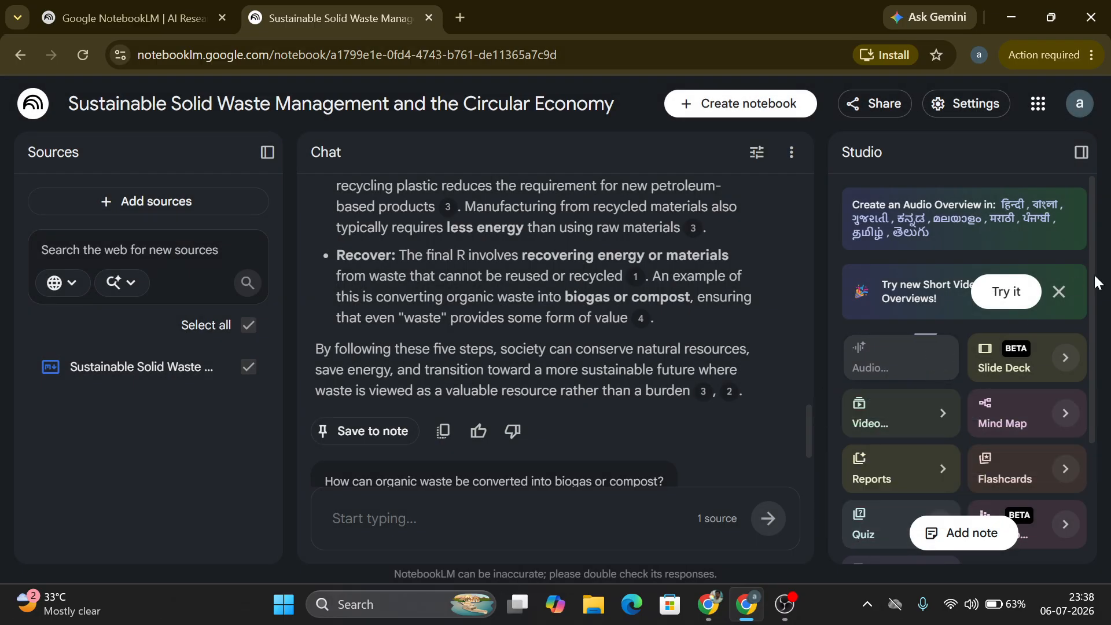
Step: Switch to the other browser window's Architecting Sustainability notebook
drag(1094, 273, 1098, 412)
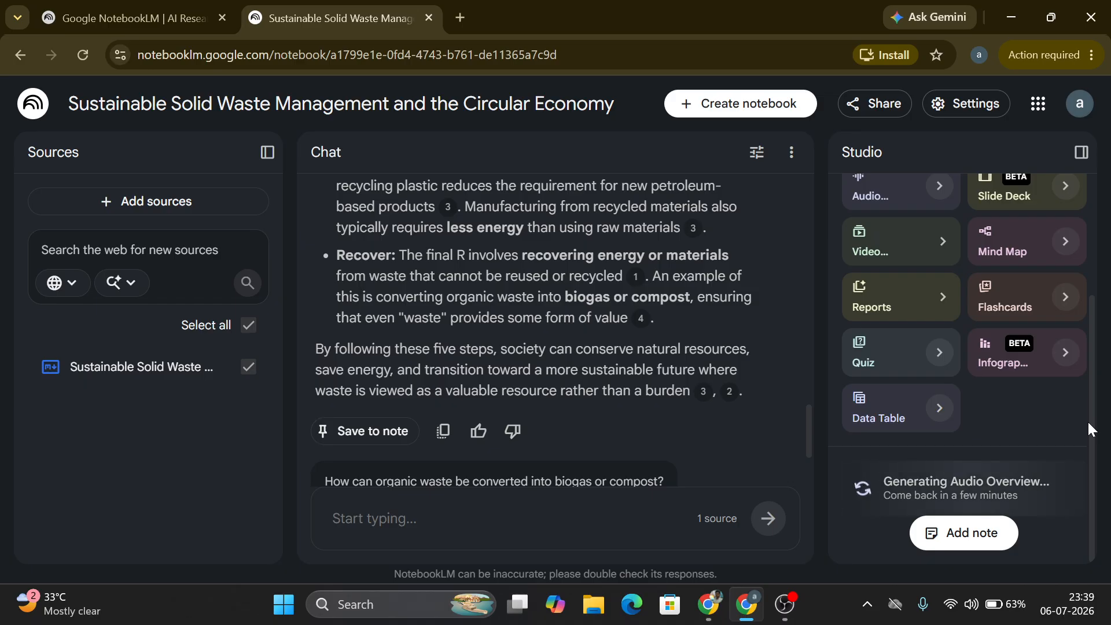
drag(1088, 422, 1085, 451)
click(702, 607)
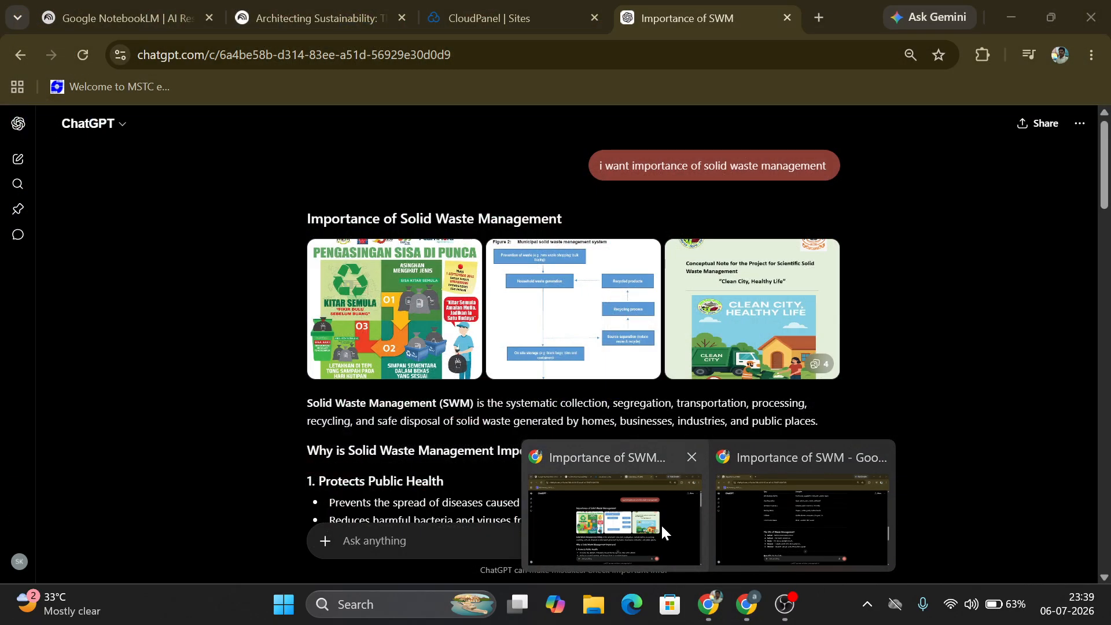
click(661, 524)
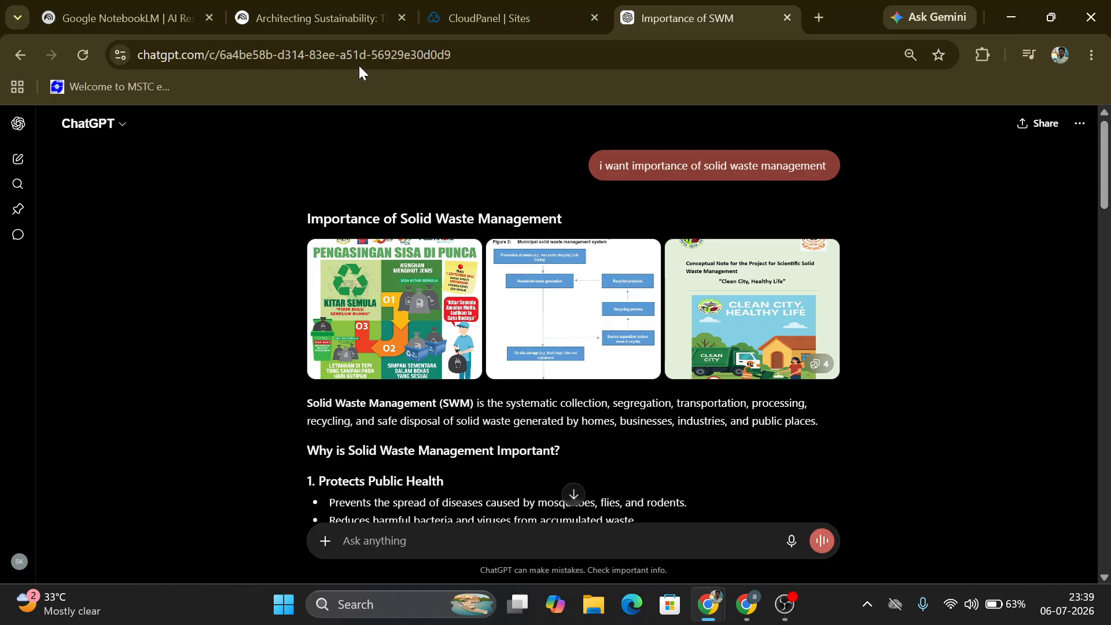
click(313, 19)
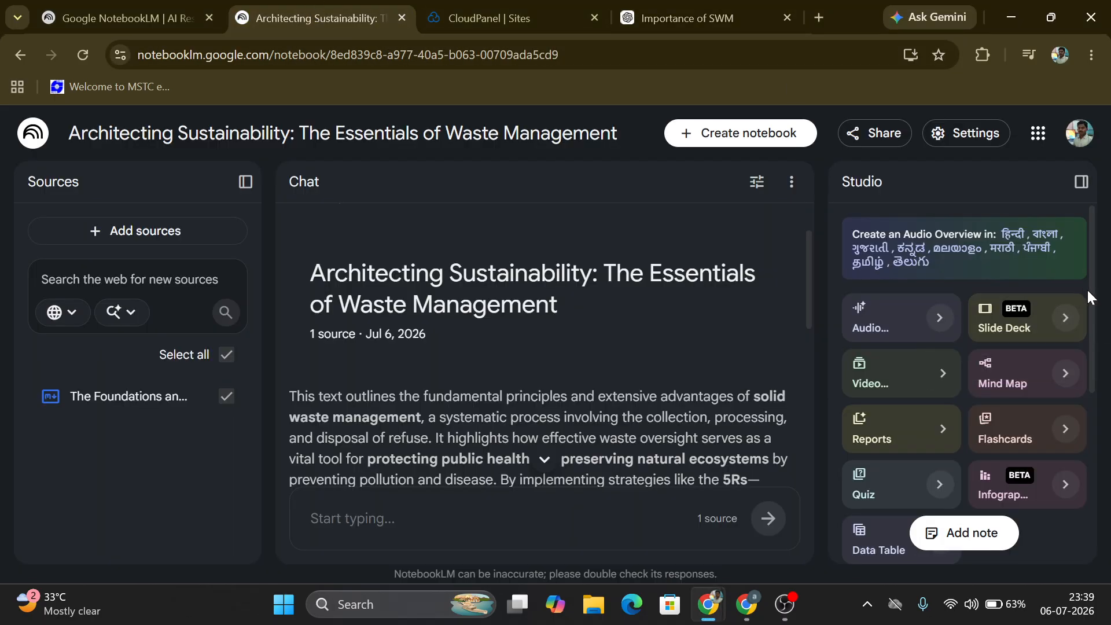
Step: Play that notebook's Tamil audio overview from the beginning and pause it
scroll(1073, 405, down, 5)
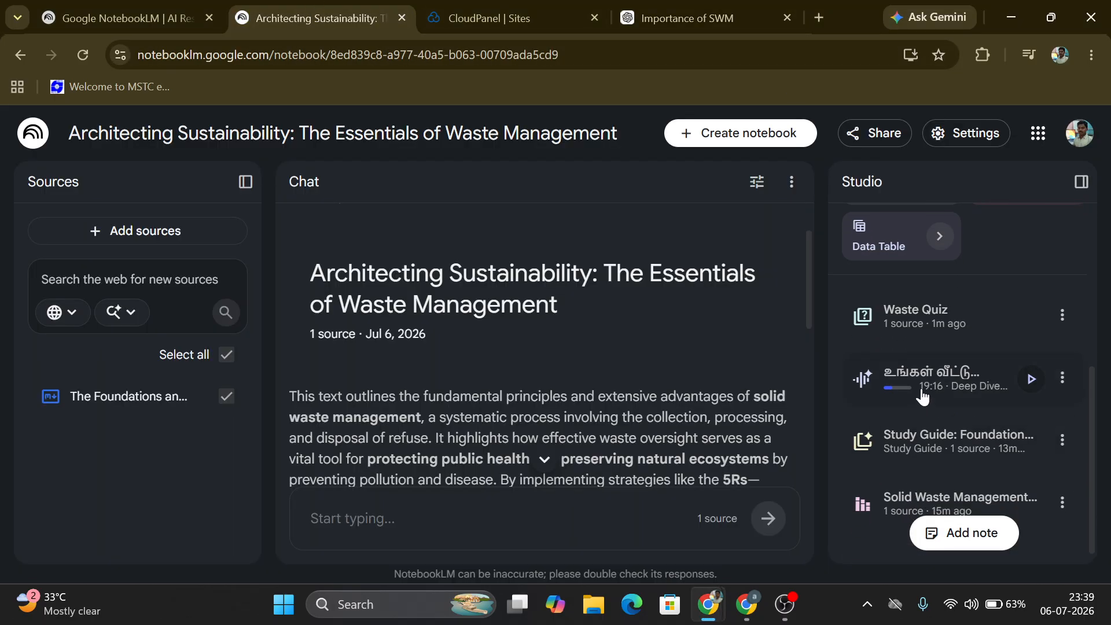
click(1031, 380)
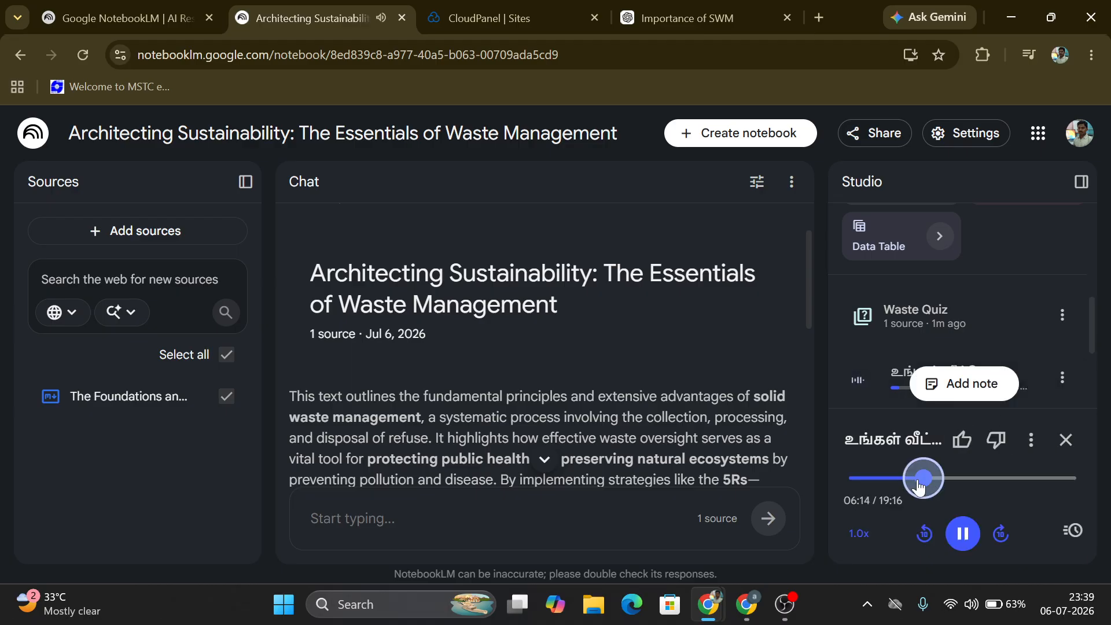
drag(920, 486, 851, 480)
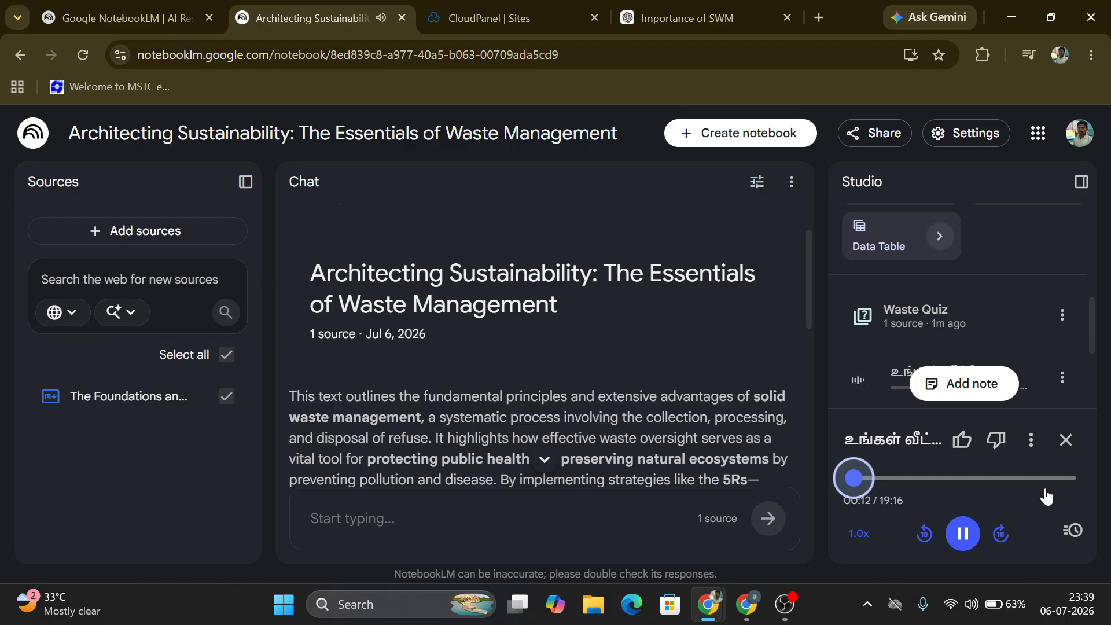
click(964, 535)
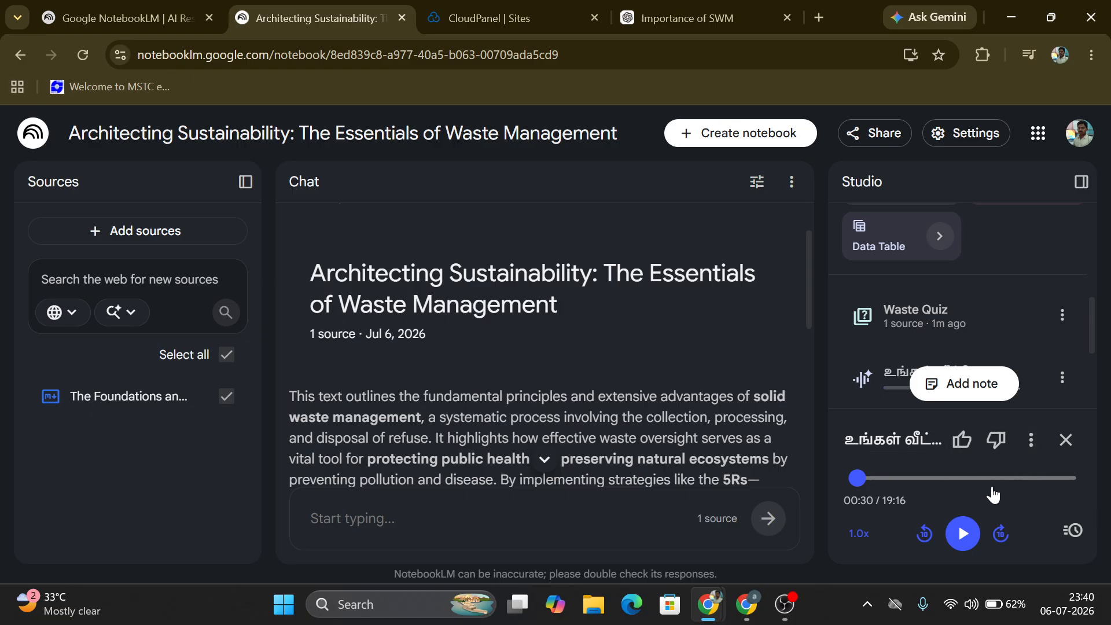
click(1033, 446)
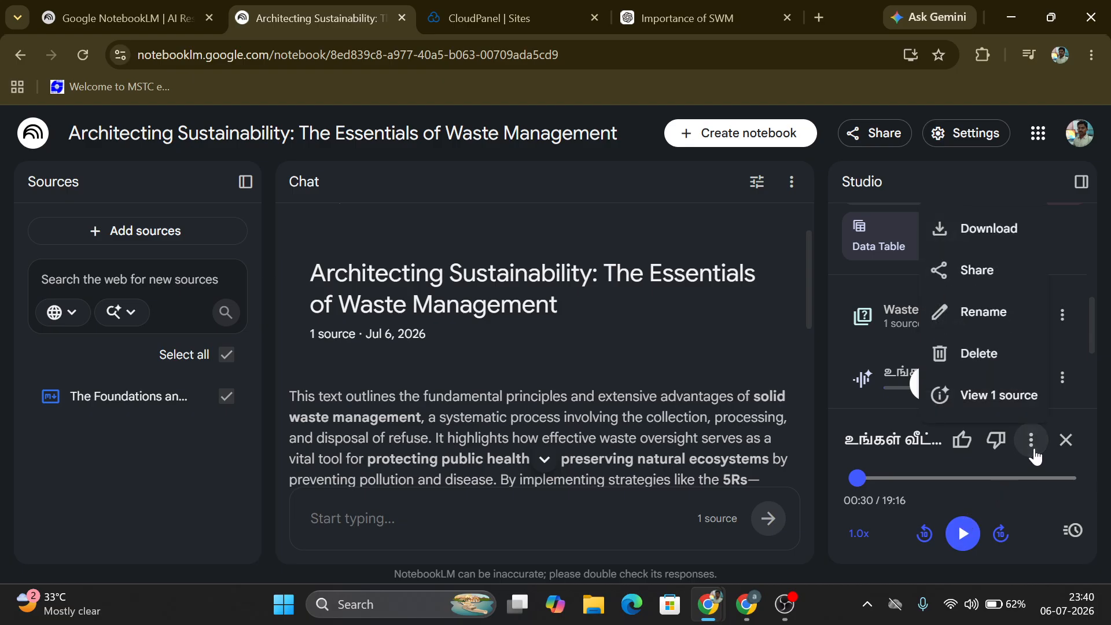
click(990, 246)
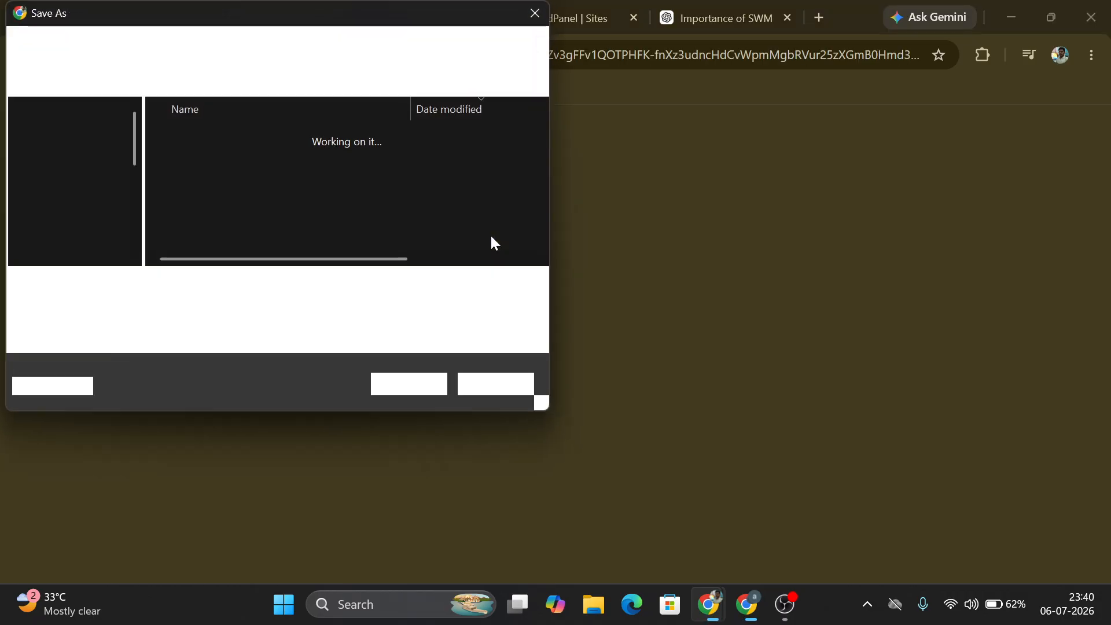
click(486, 392)
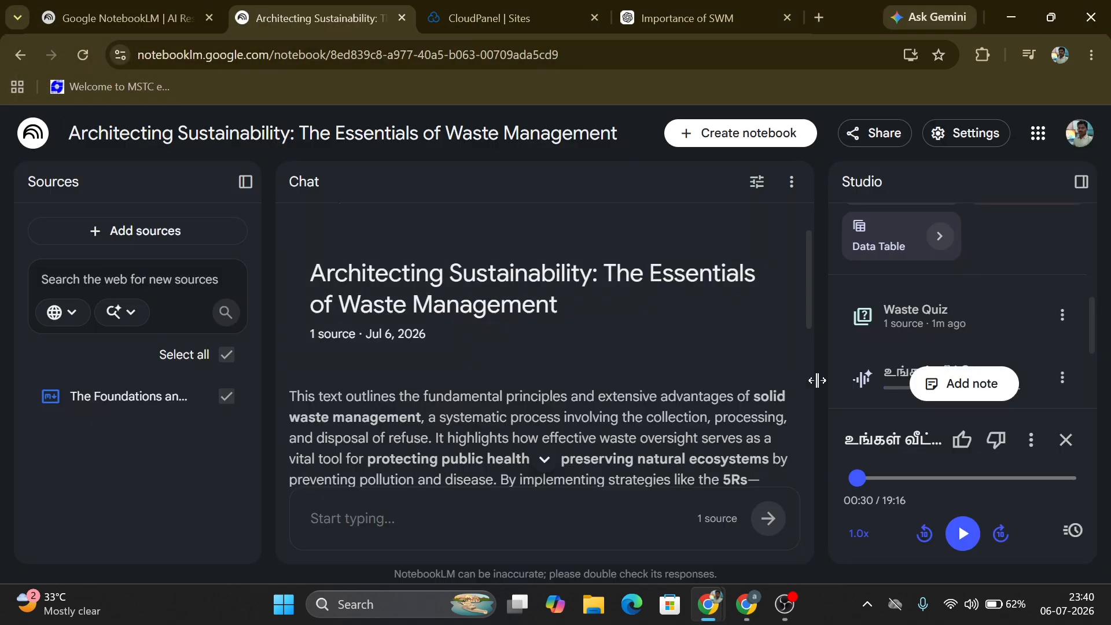
Step: Return to the Sustainable Solid Waste Management notebook and generate a Mind Map
key(alt+Tab)
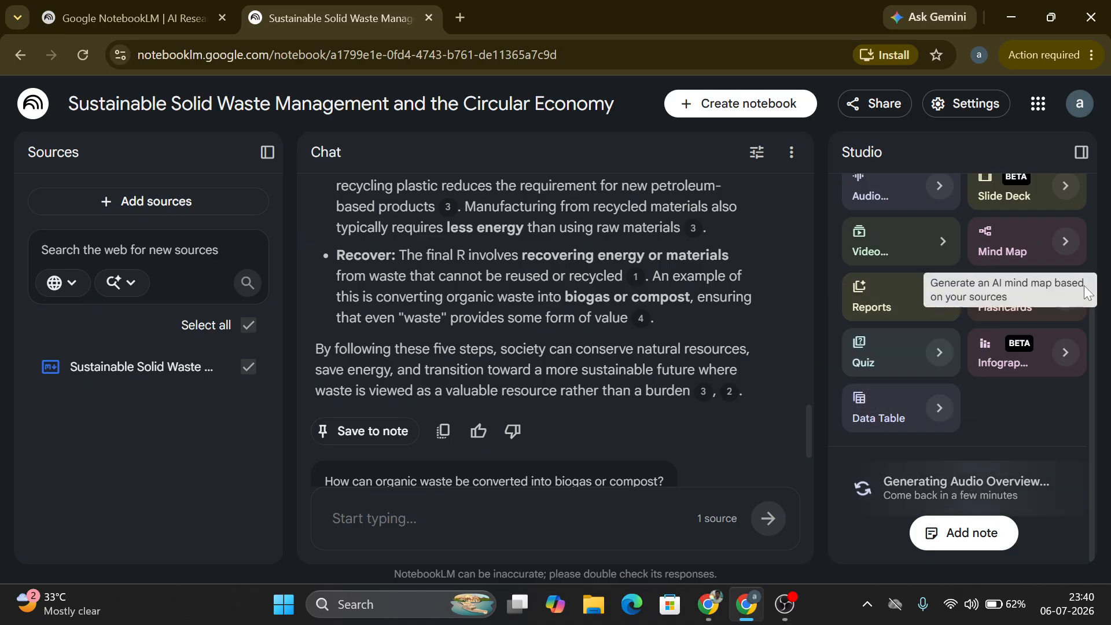
drag(1088, 324, 1089, 272)
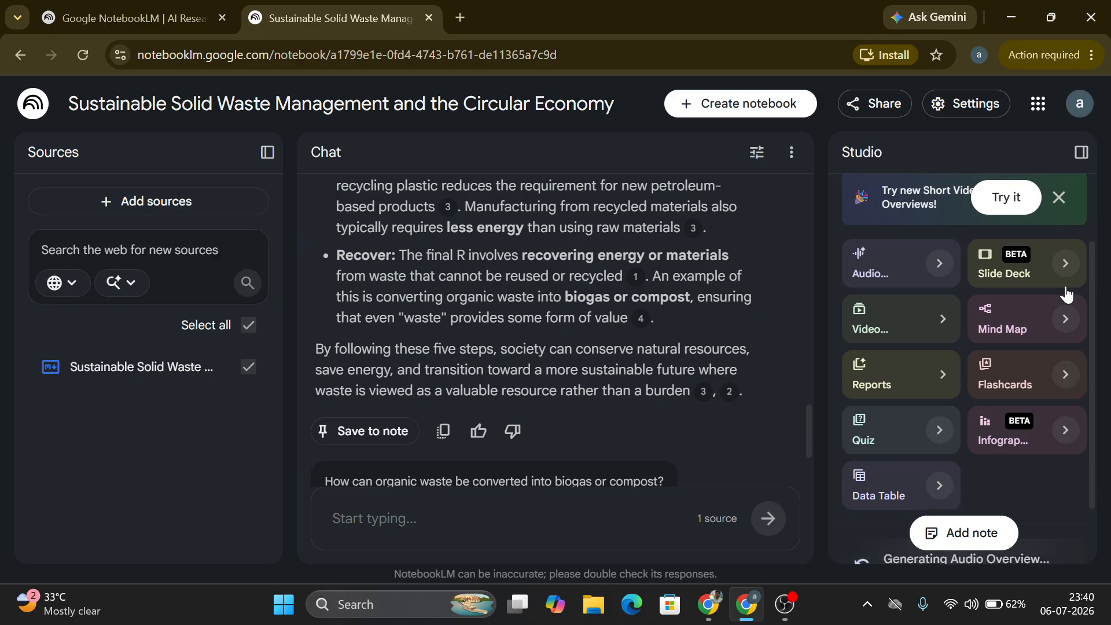
click(1040, 328)
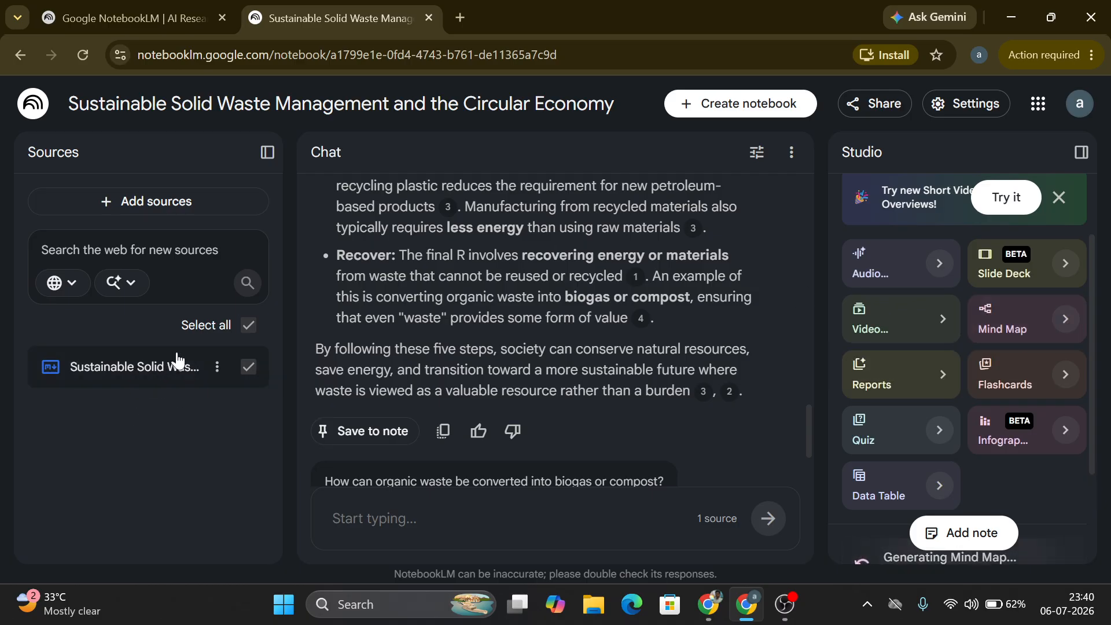
Step: Generate a Study Guide report from the notebook's source
drag(1094, 322, 1096, 482)
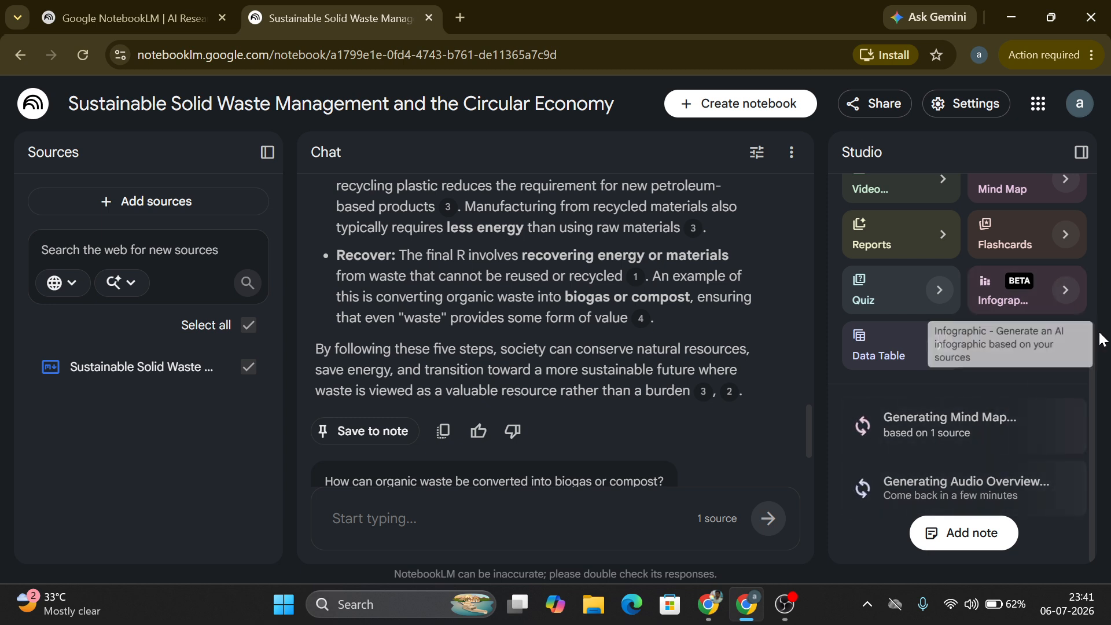
drag(1092, 362, 1086, 332)
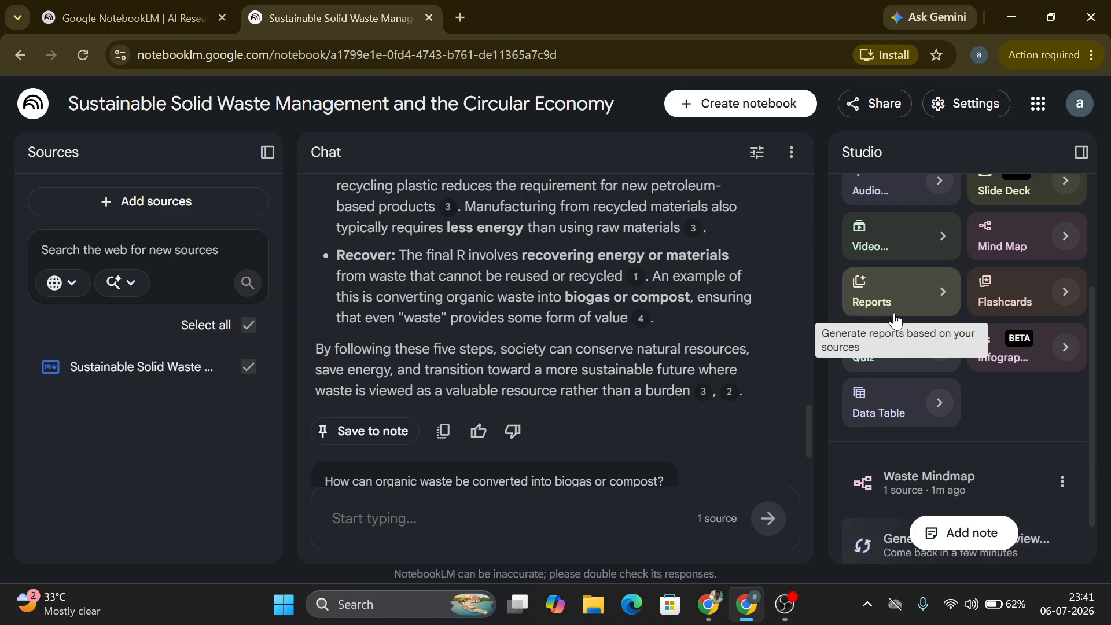
click(895, 319)
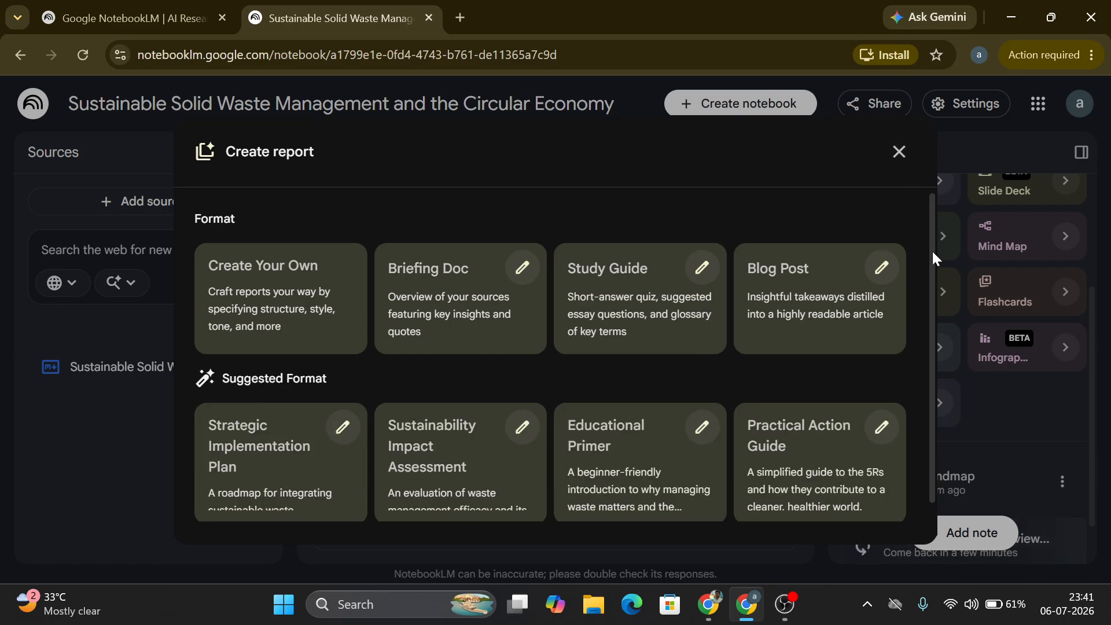
drag(932, 249, 931, 342)
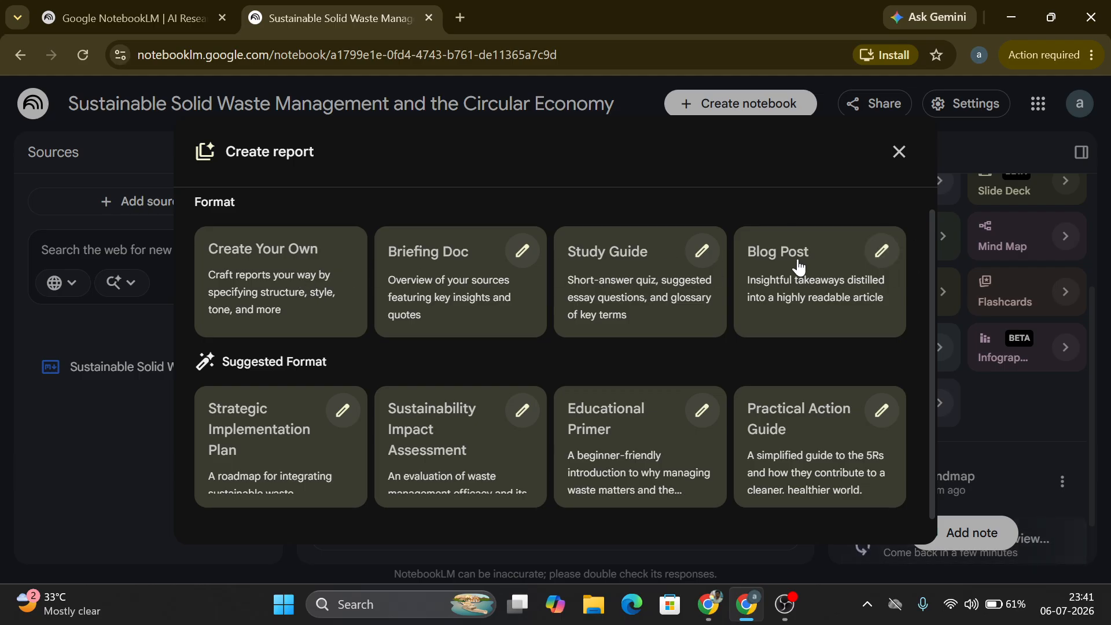
click(626, 268)
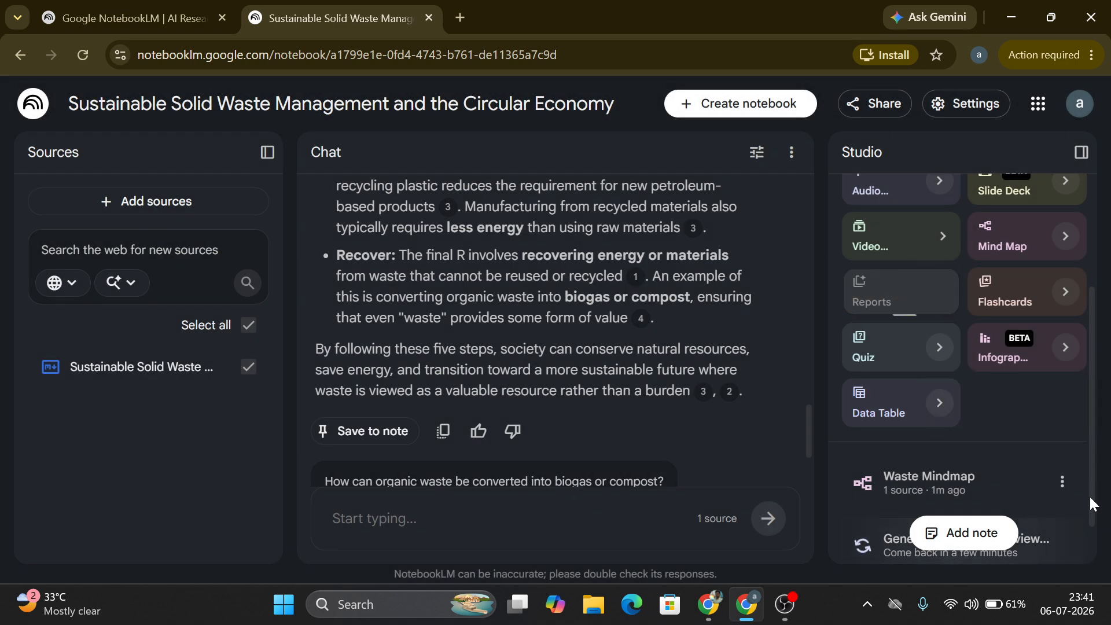
Step: Open the Waste Mindmap and expand its Importance and Types of Waste branches
scroll(1092, 503, down, 1)
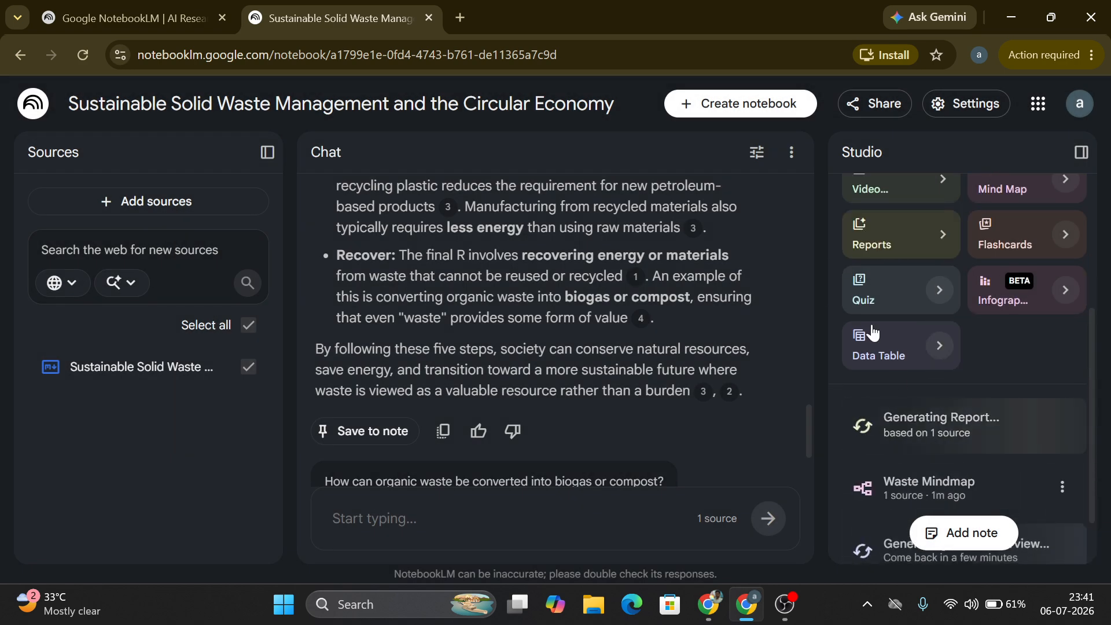
click(967, 489)
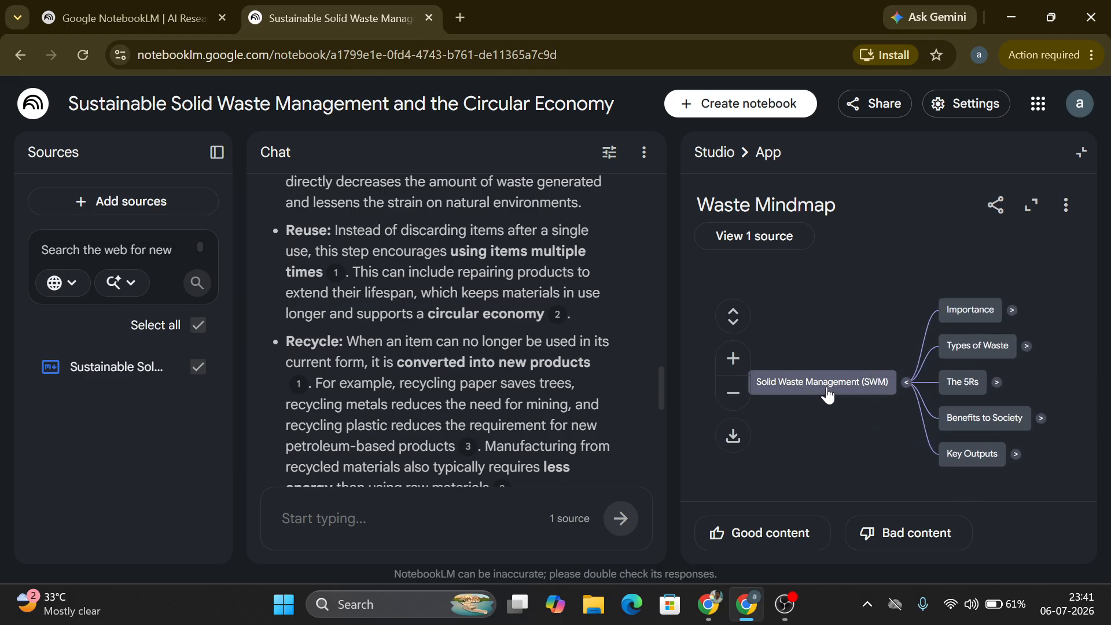
click(986, 315)
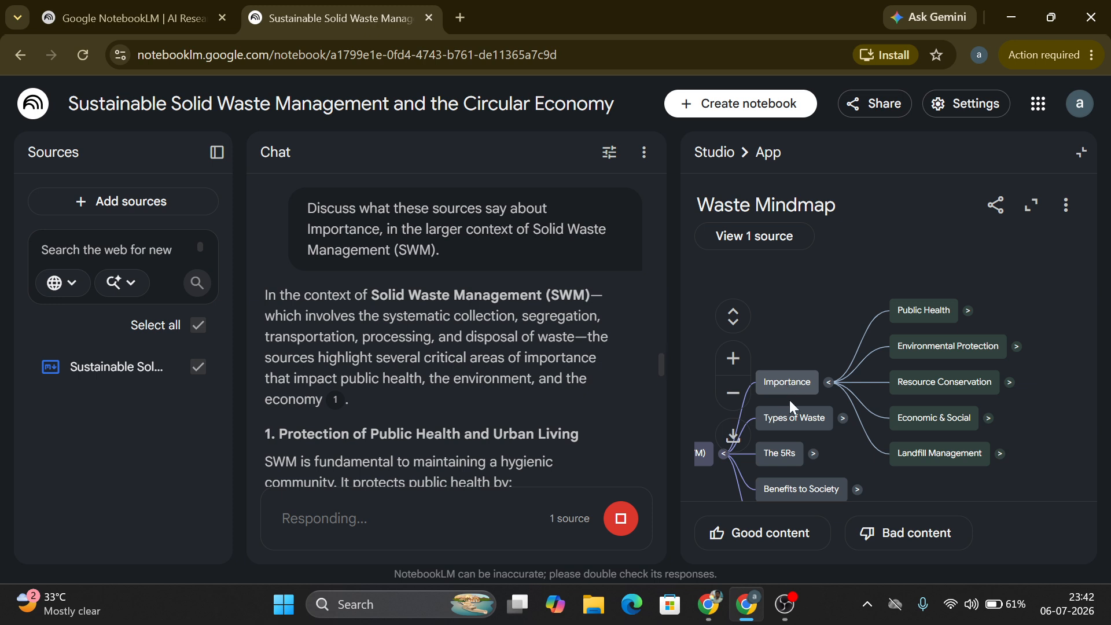
click(792, 416)
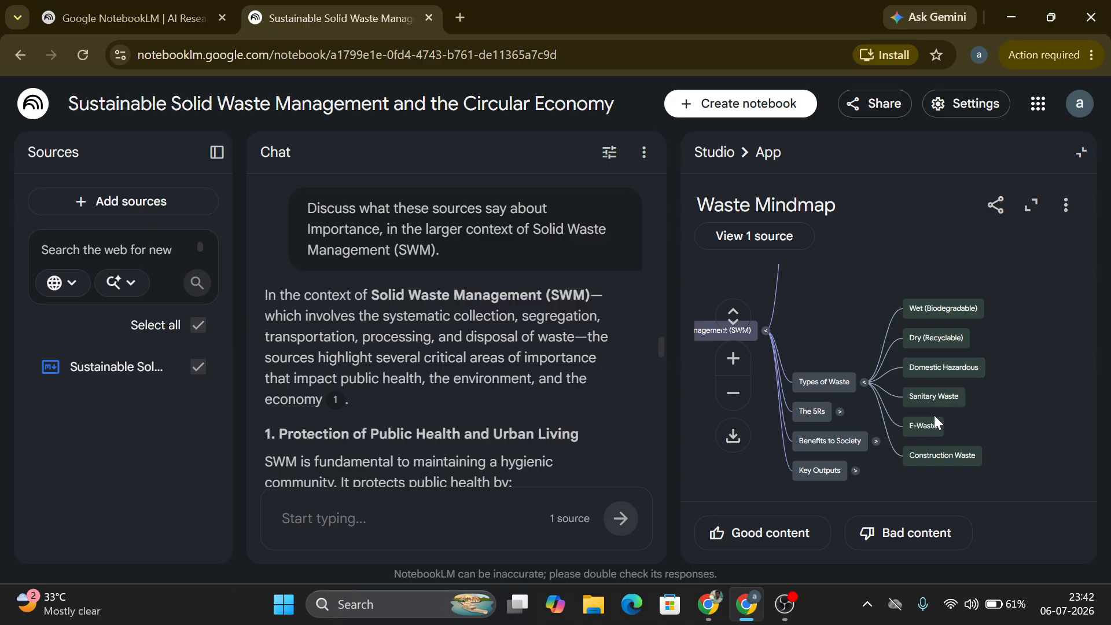
Step: Expand The 5Rs, Benefits to Society and Key Outputs branches, and download the mind map as an image
click(812, 422)
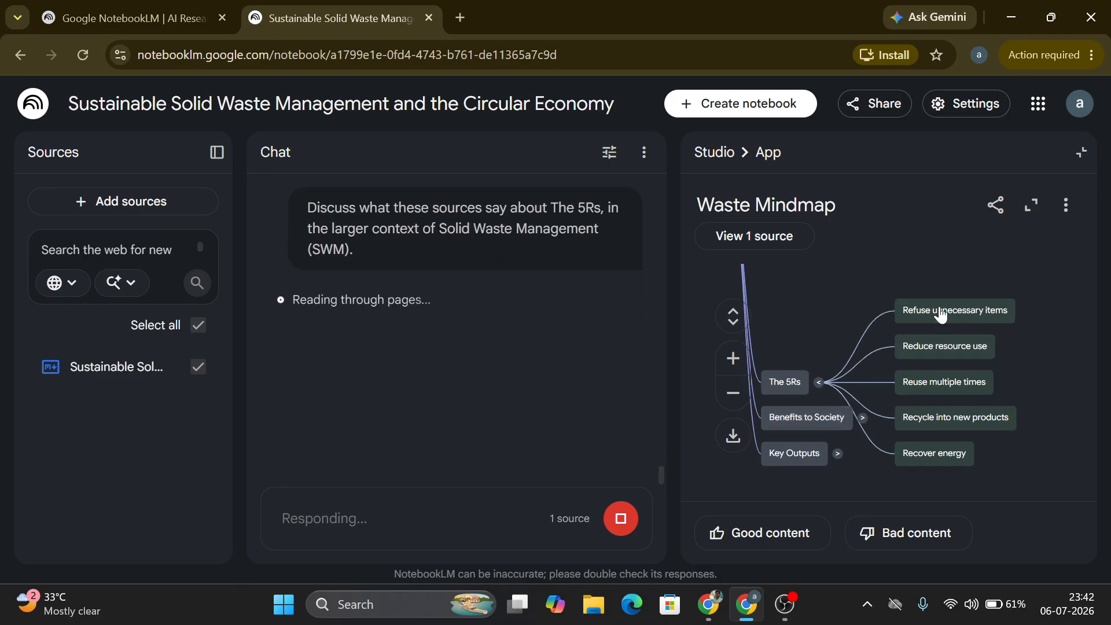
click(812, 425)
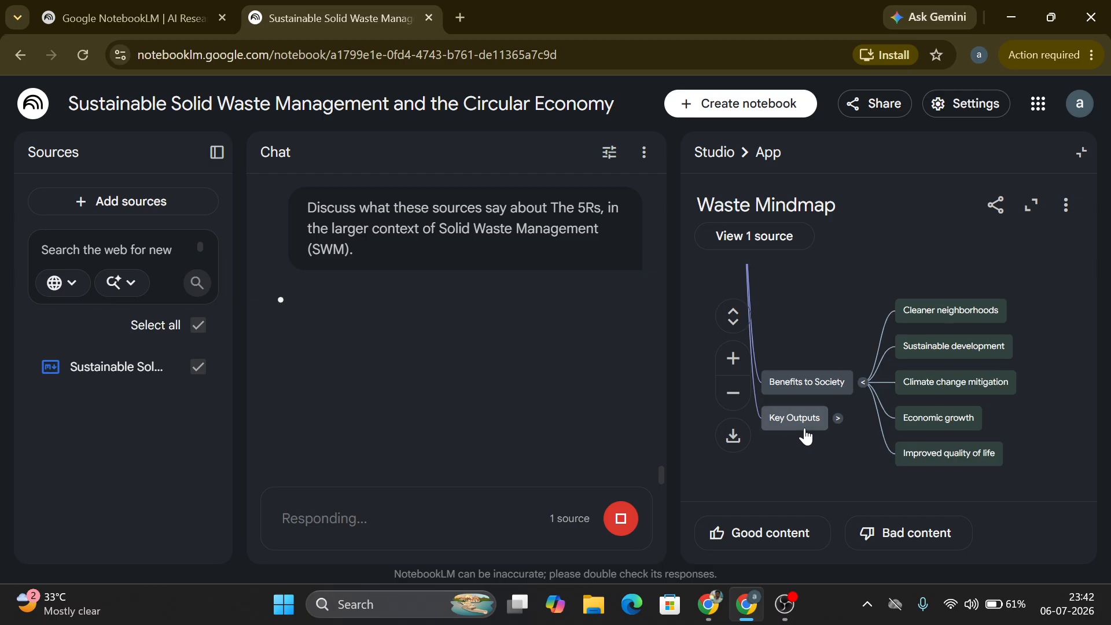
click(805, 428)
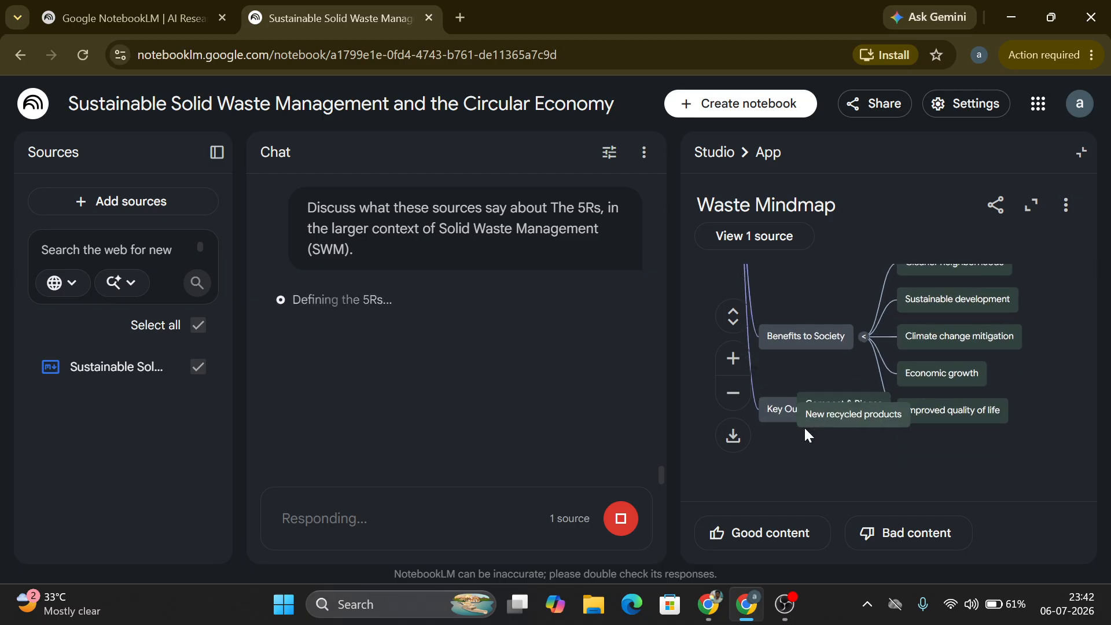
click(735, 450)
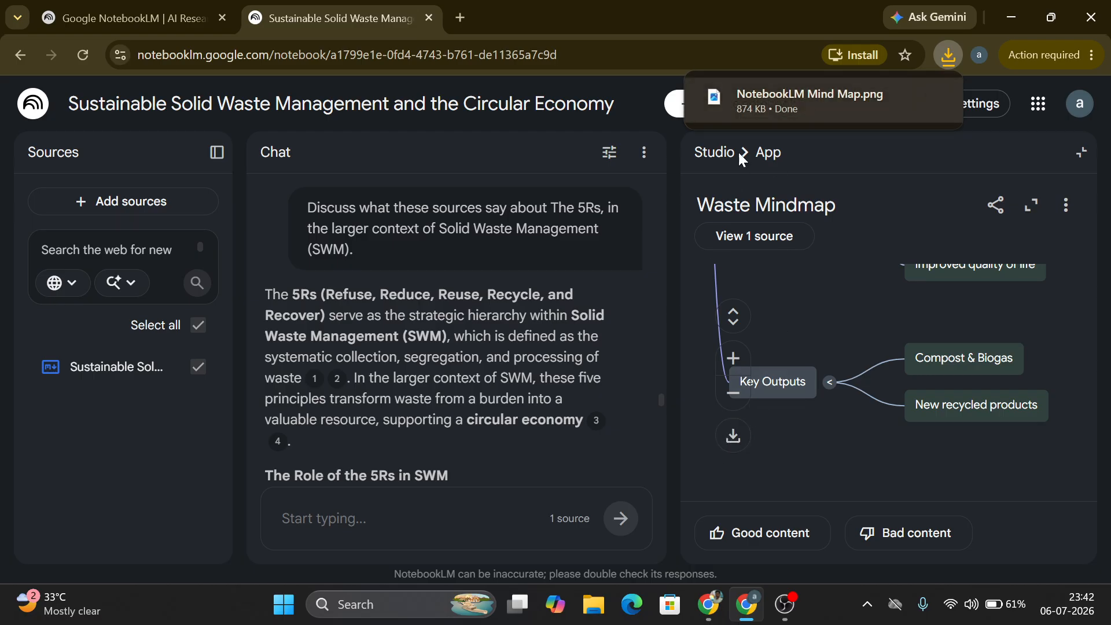
Step: Open the downloaded mind map image, enlarge and zoom it to examine the branches, and close the viewer
click(752, 102)
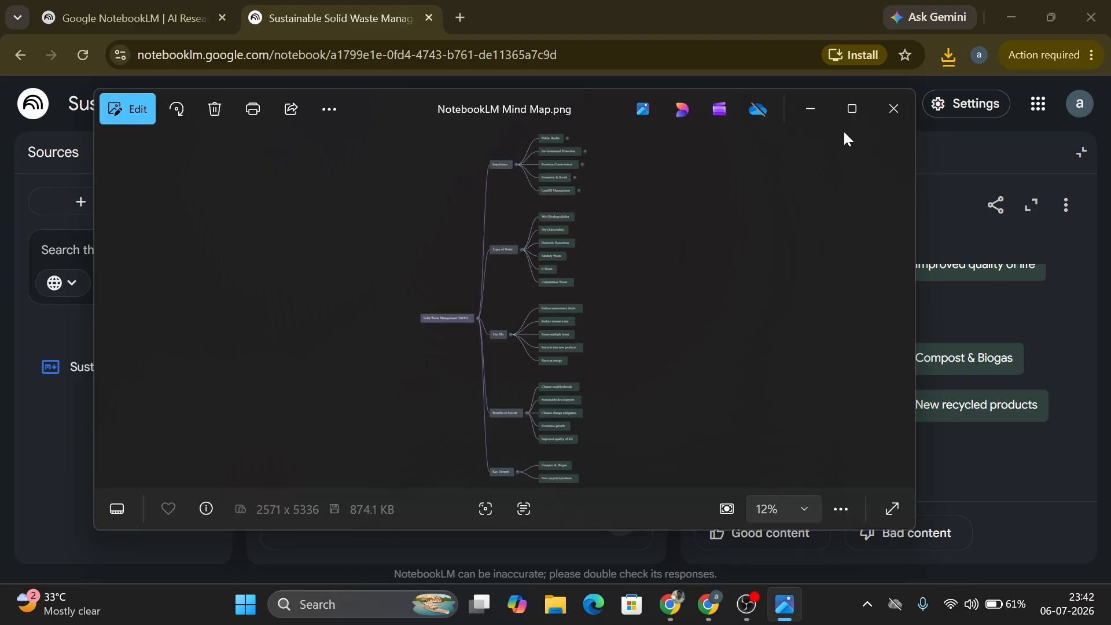
click(852, 109)
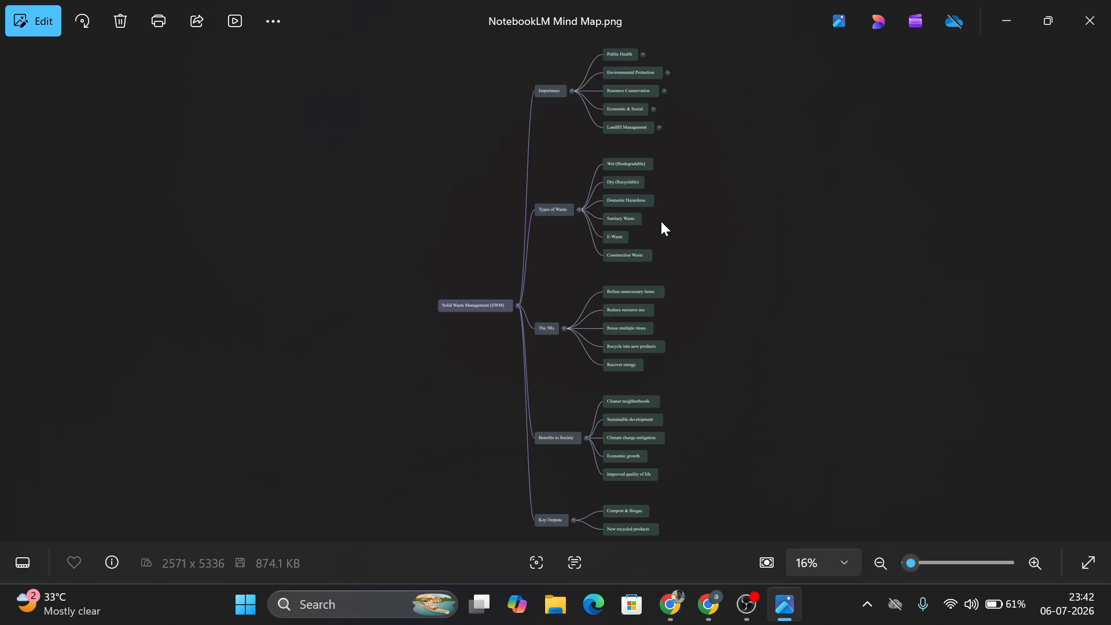
click(981, 564)
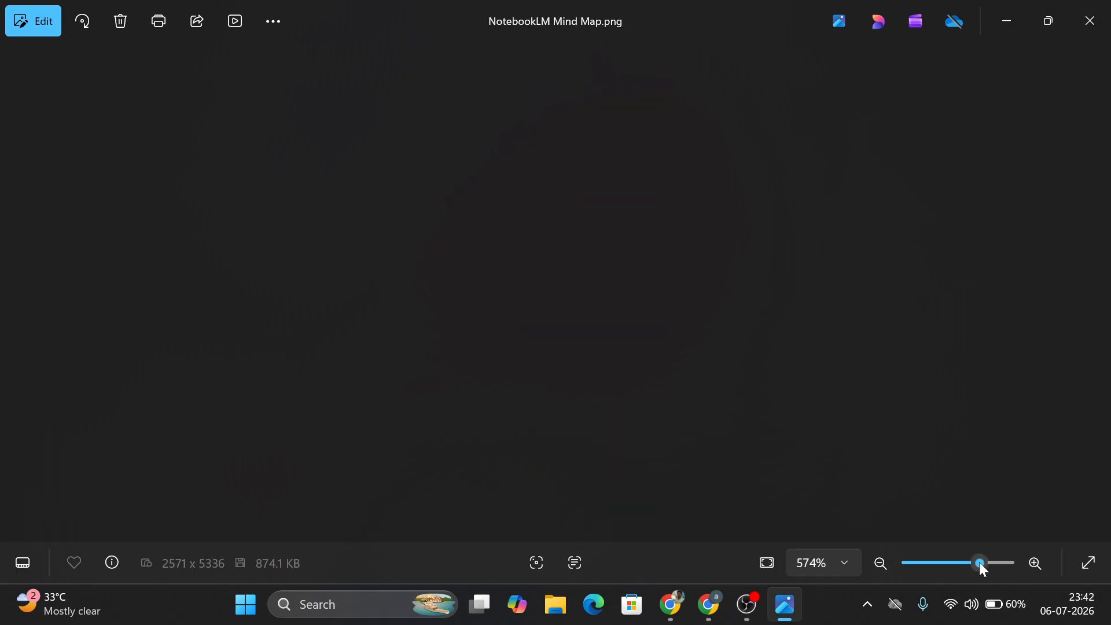
drag(959, 571, 913, 573)
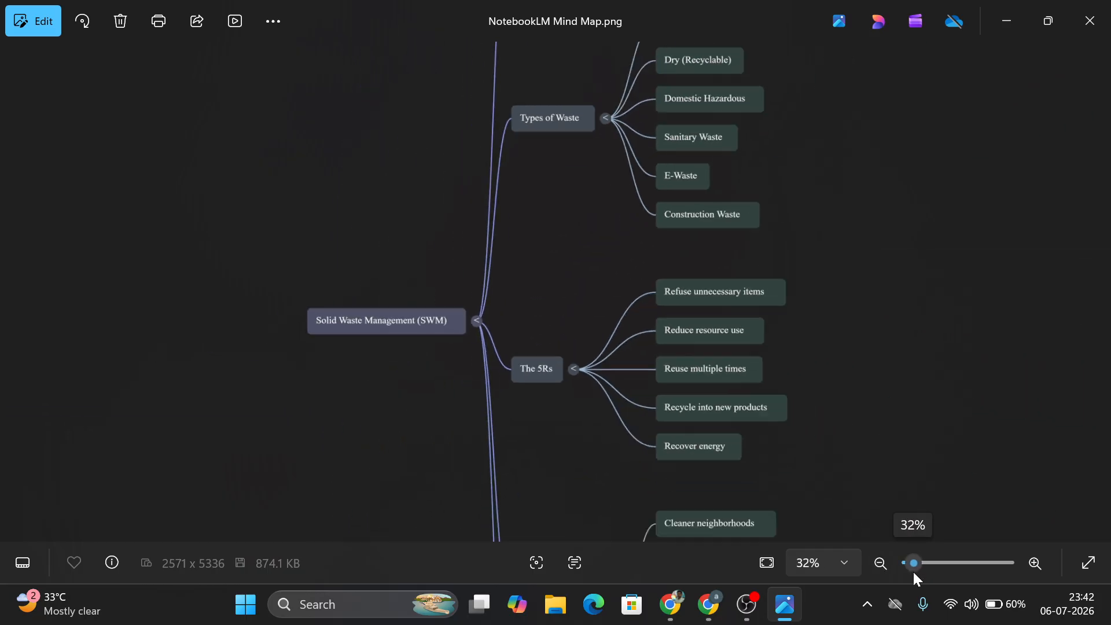
click(1092, 23)
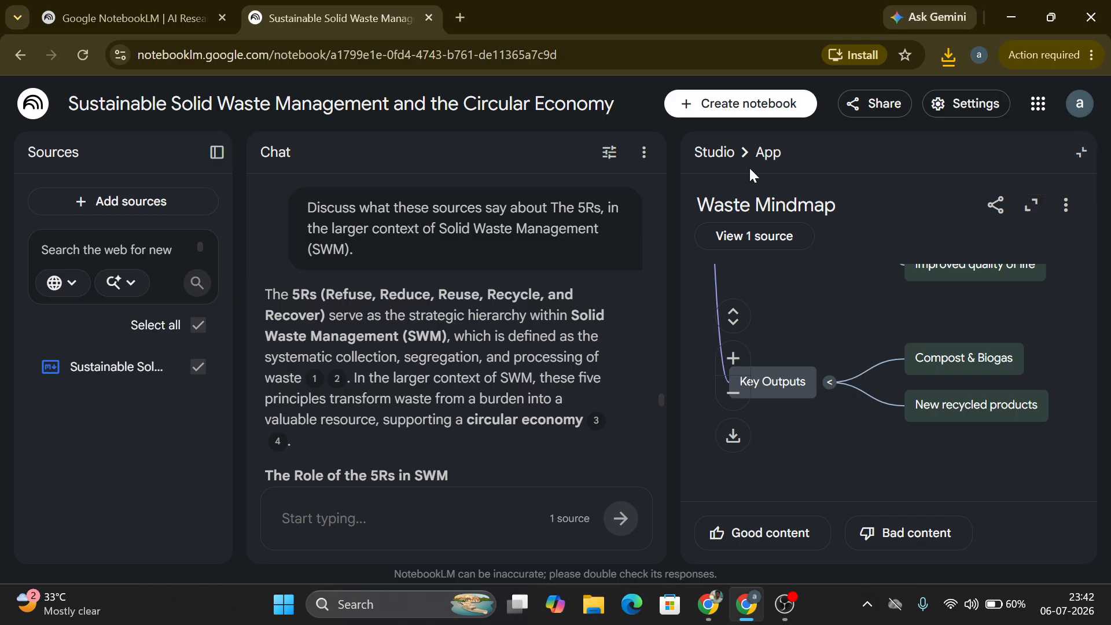
Step: Open the Comprehensive Study Guide report from the Studio list and export it to Google Docs
click(727, 160)
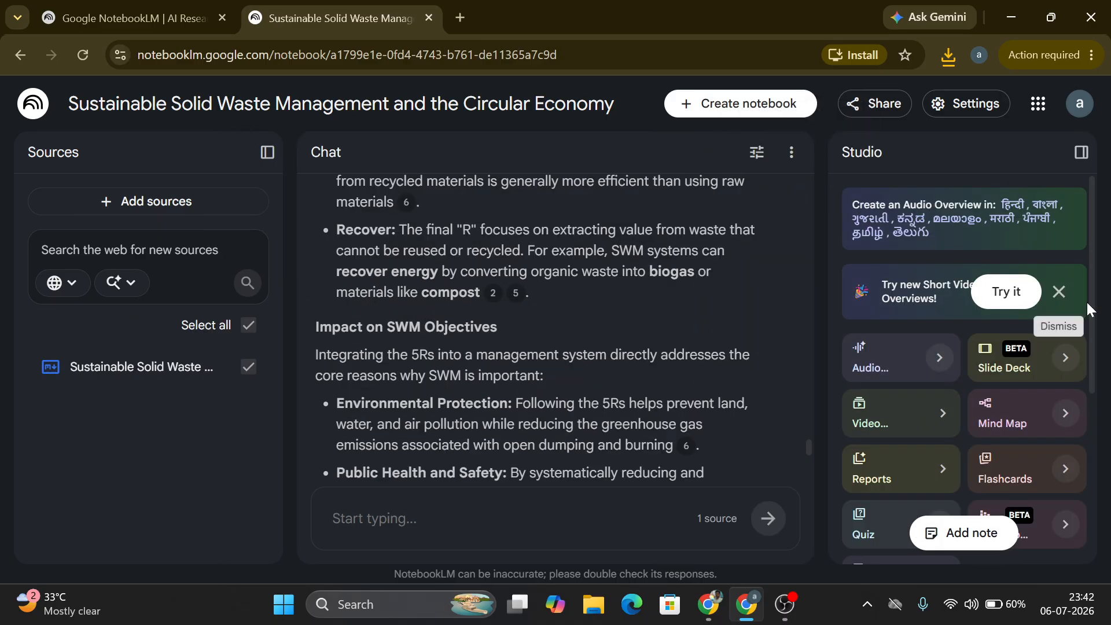
drag(1098, 249, 1084, 432)
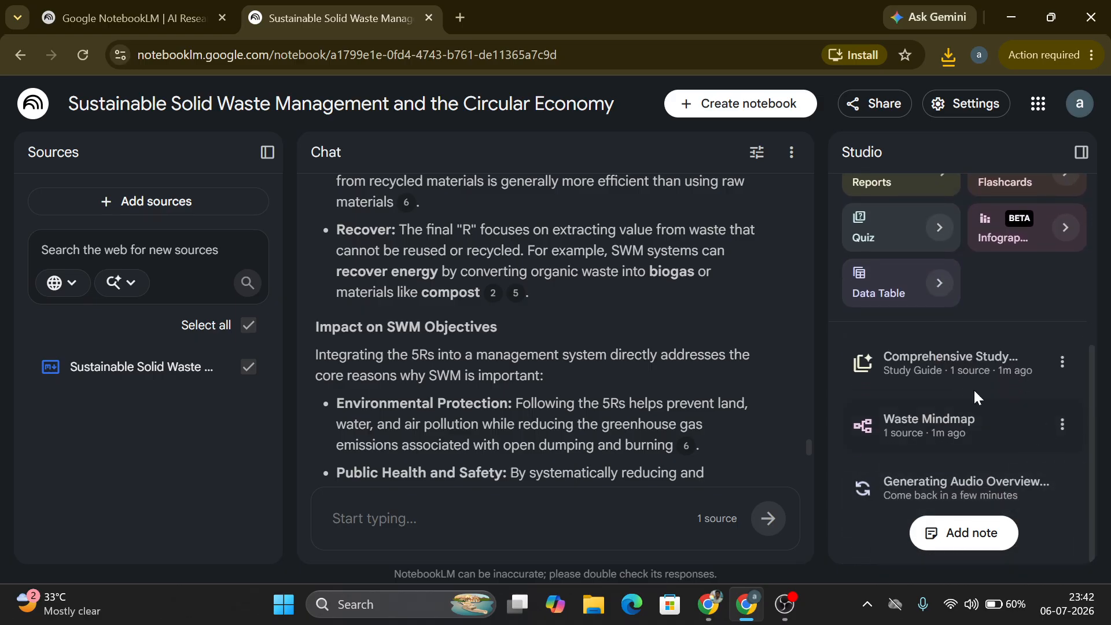
click(948, 373)
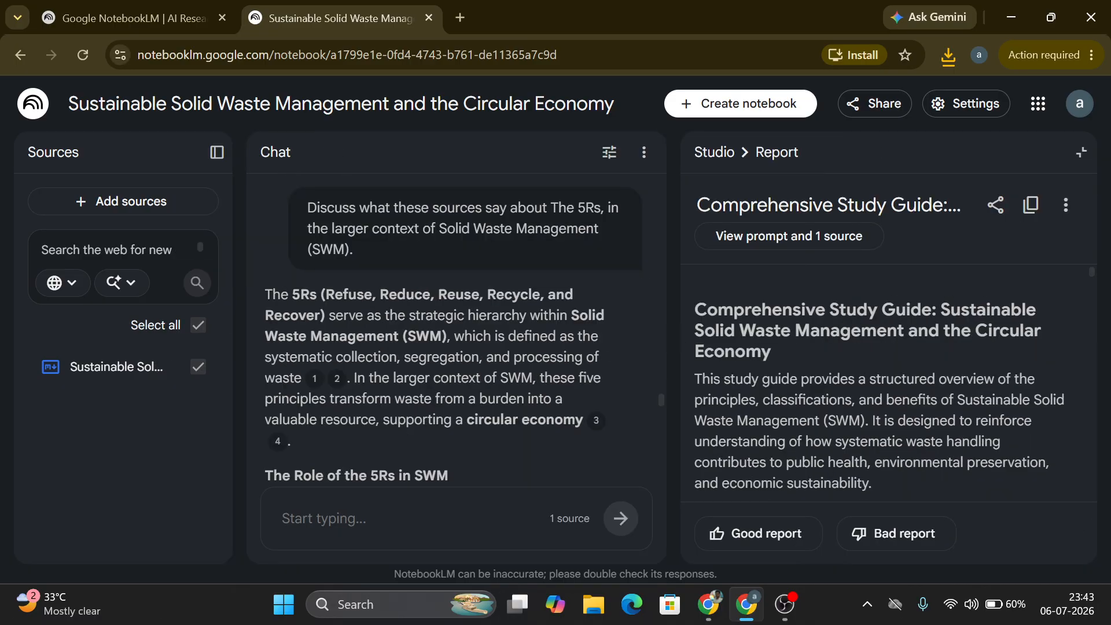
drag(1089, 278, 1071, 507)
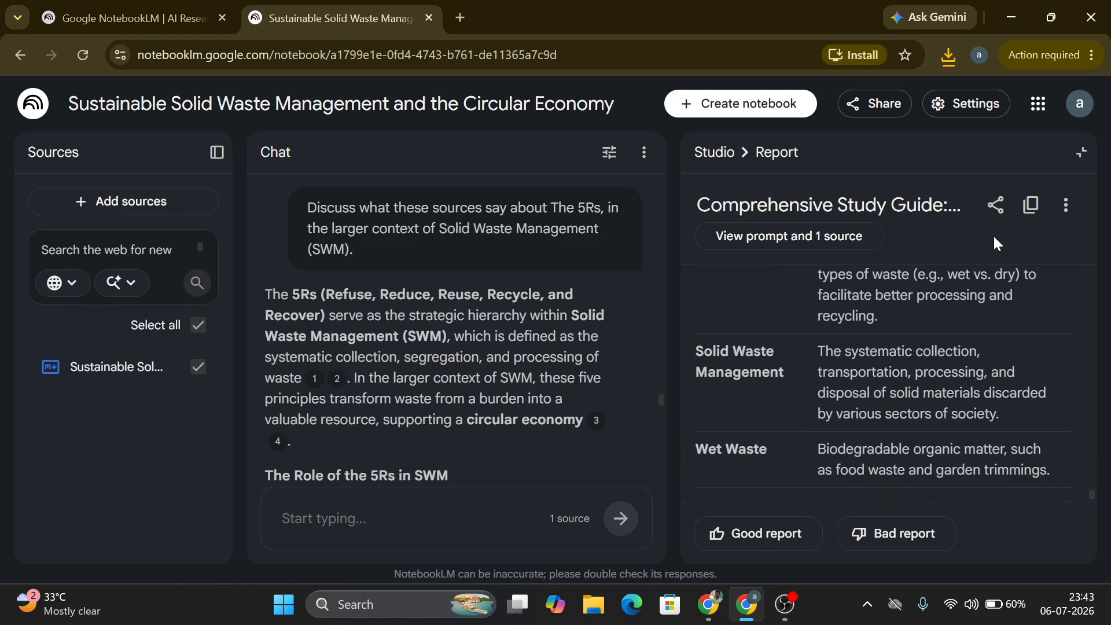
click(1065, 206)
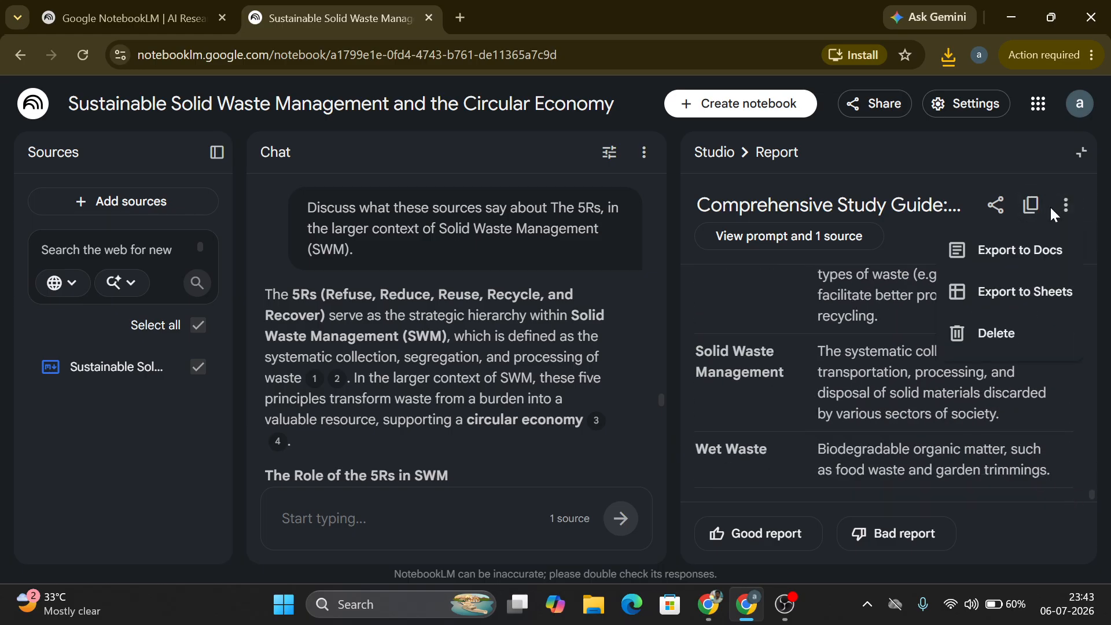
click(1017, 255)
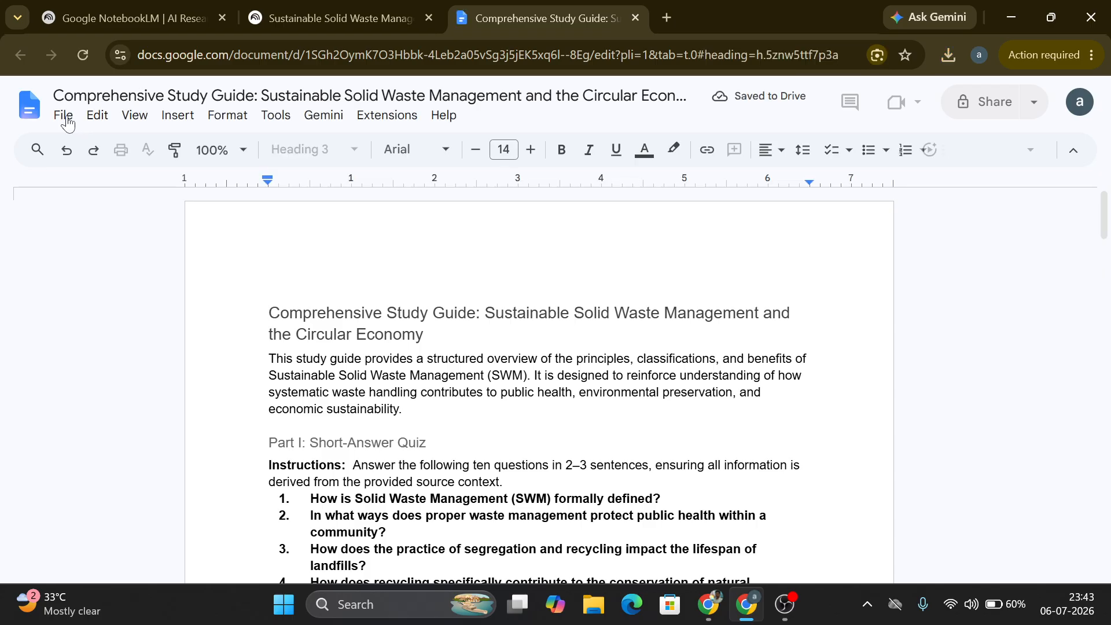
Step: Review the exported study guide in Google Docs, browsing its download formats and scrolling through the document
click(65, 117)
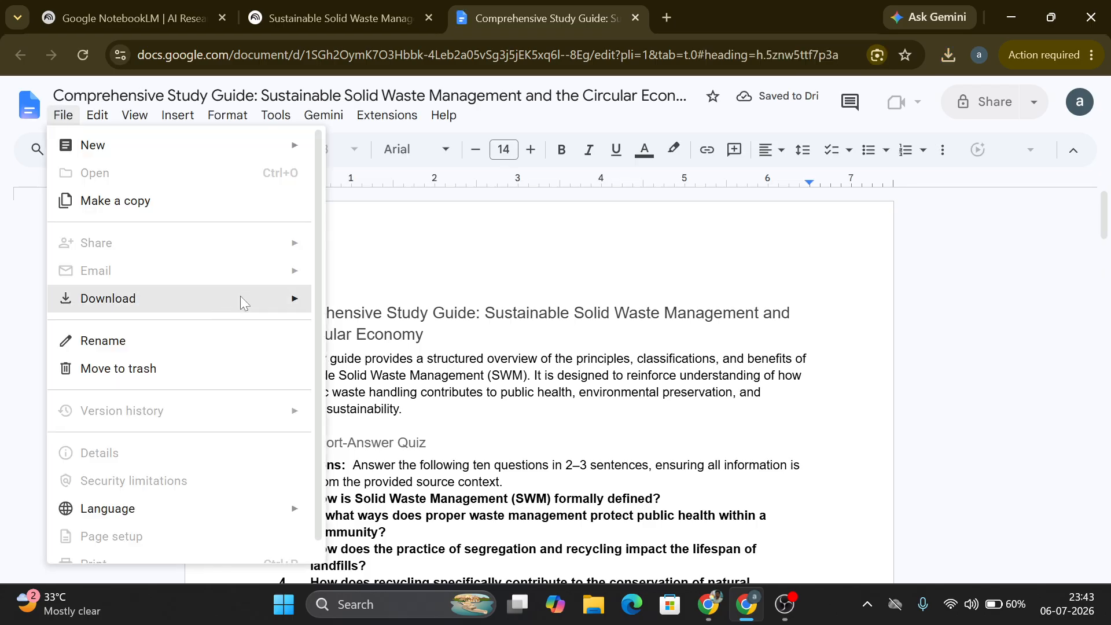
mouse_move(294, 302)
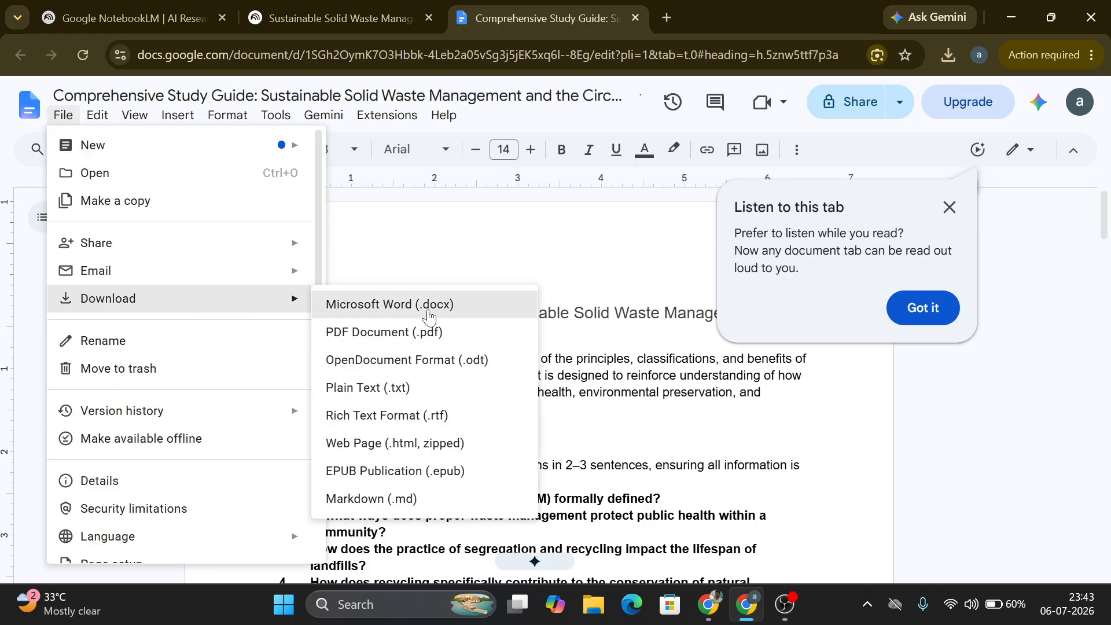
click(922, 308)
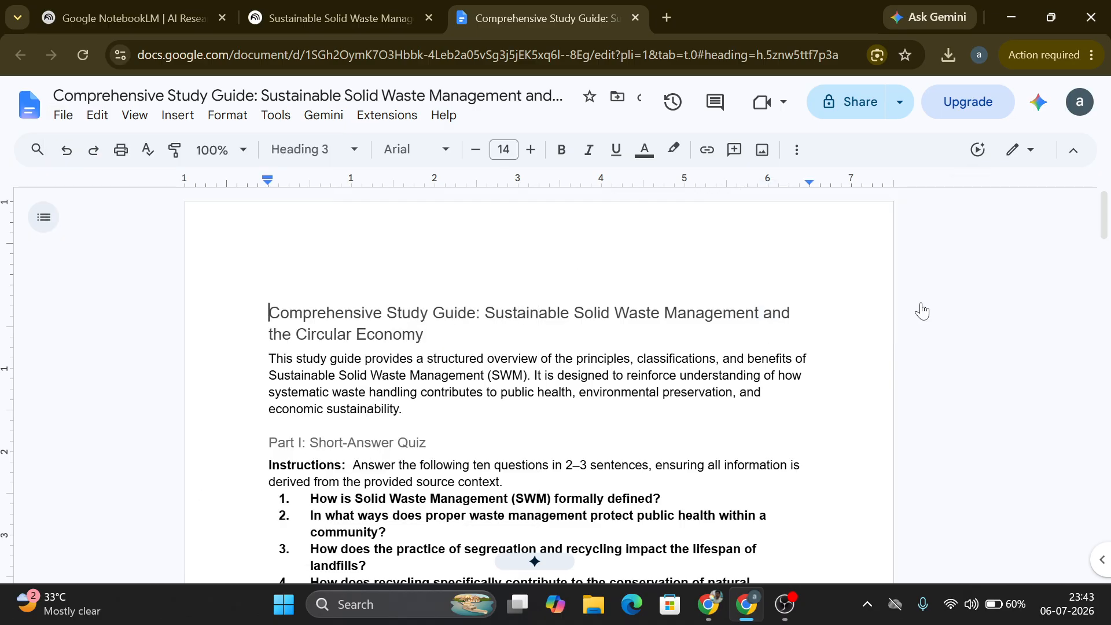
scroll(1108, 242, down, 1)
scroll(1108, 242, down, 10)
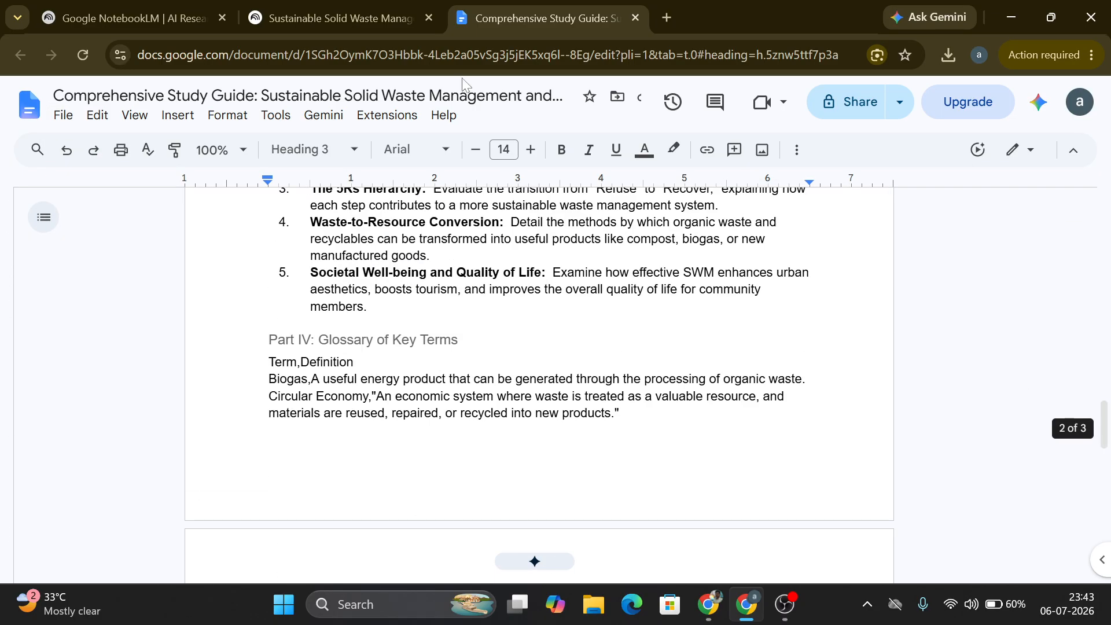
Step: Return to the notebook, start a Video Overview and set its language to Tamil (தமிழ்)
click(336, 18)
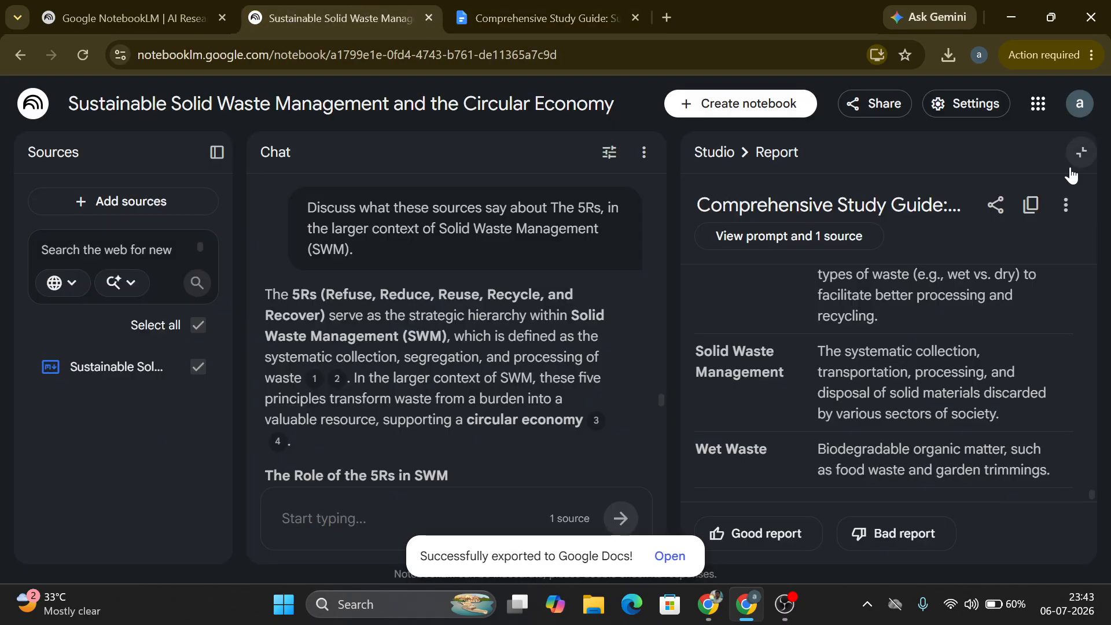
click(725, 152)
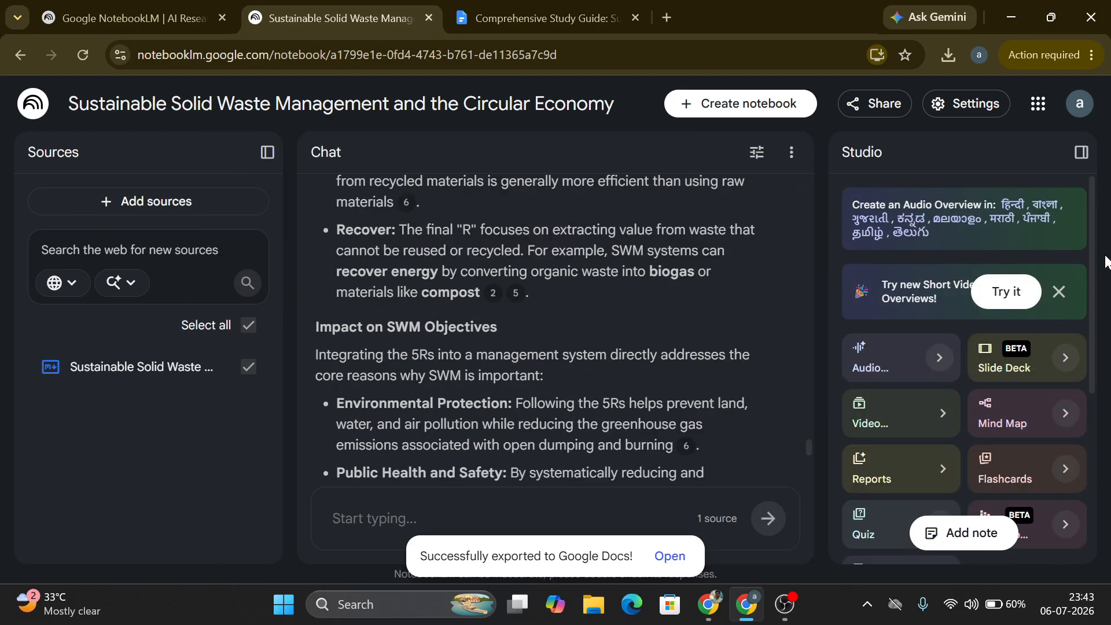
drag(1095, 272, 1093, 362)
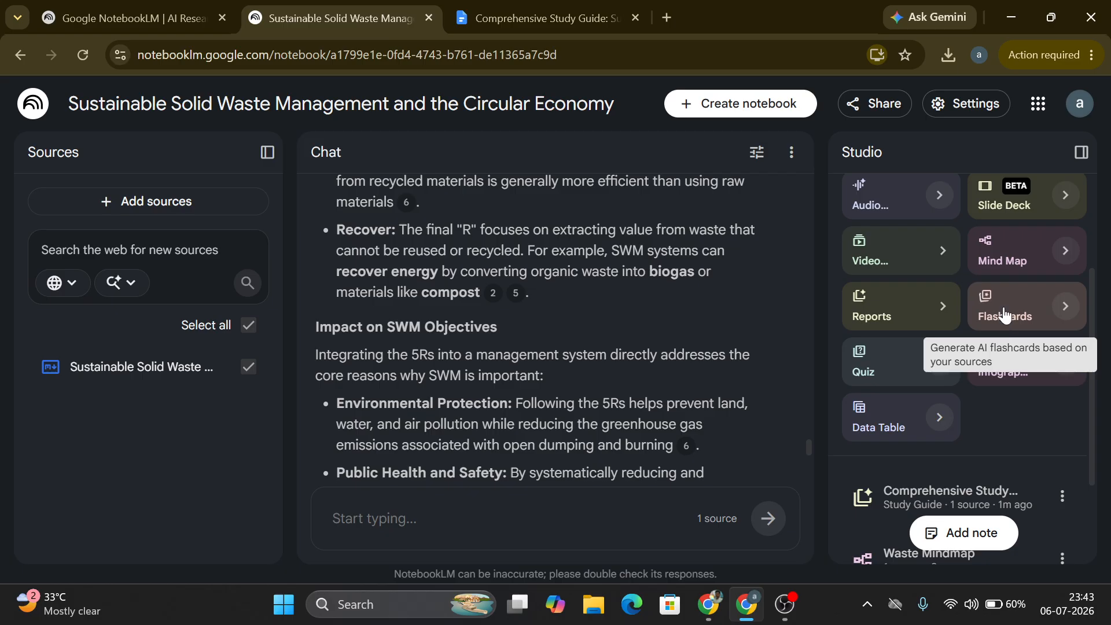
click(906, 260)
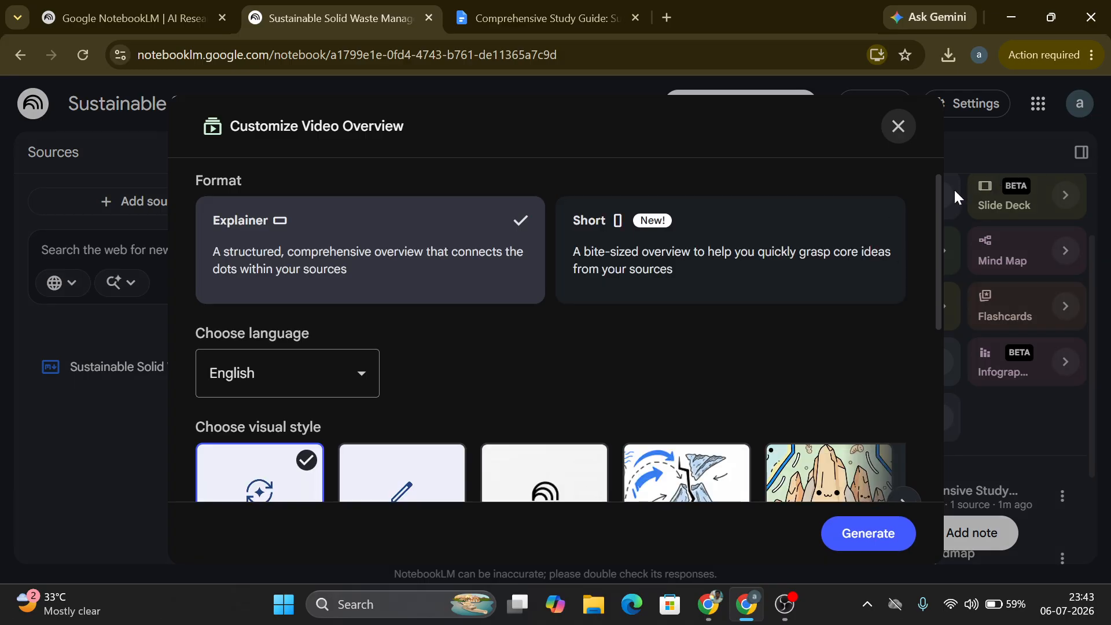
drag(935, 193, 927, 252)
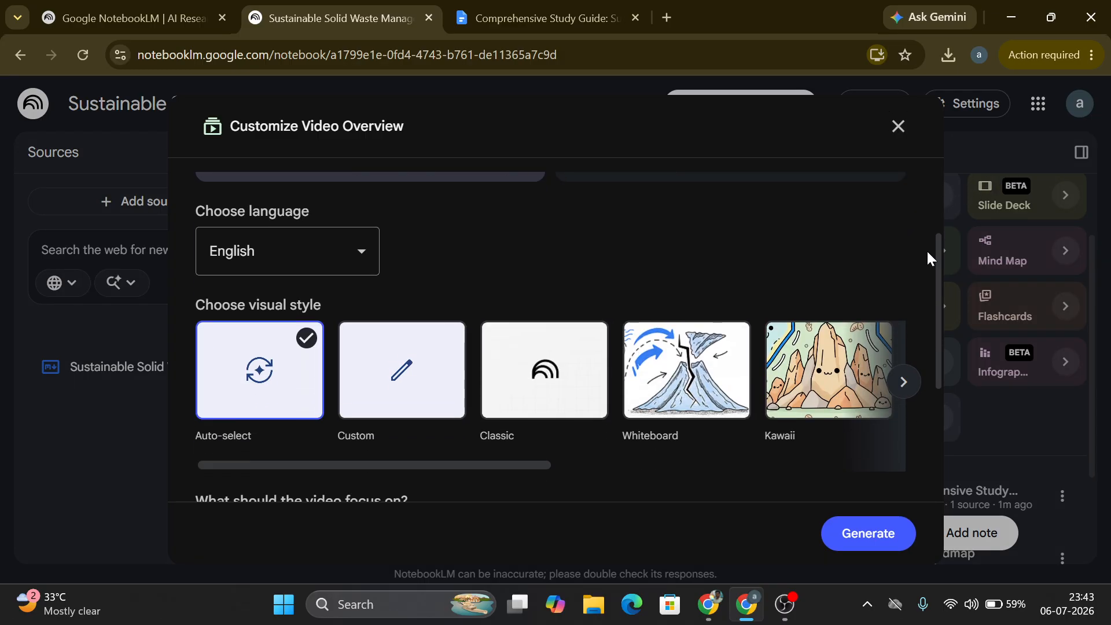
click(310, 258)
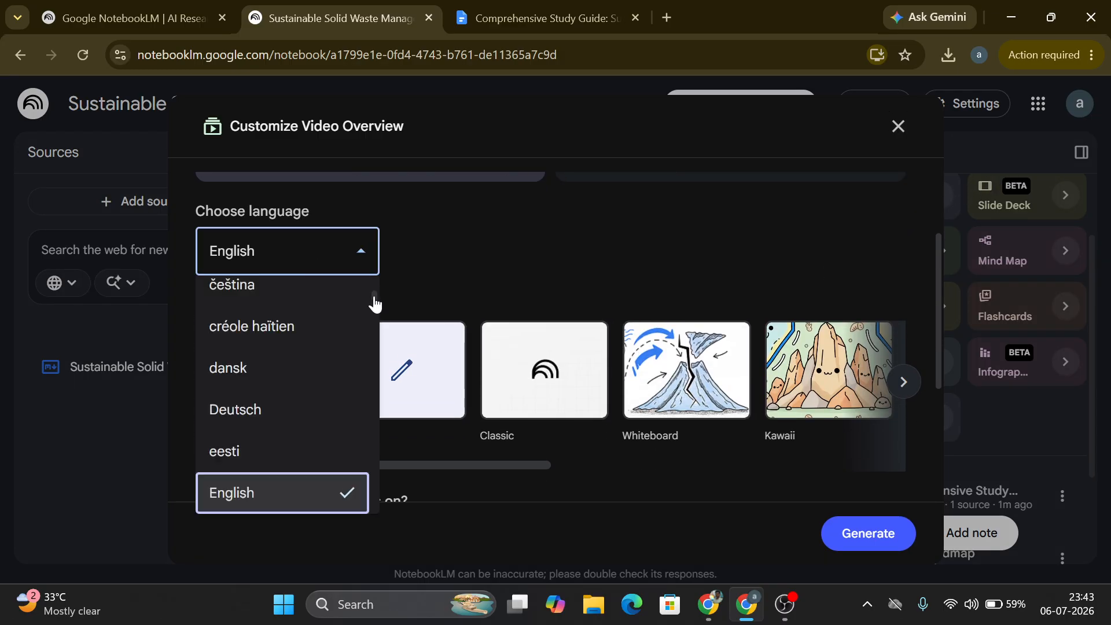
drag(375, 302, 376, 489)
click(256, 366)
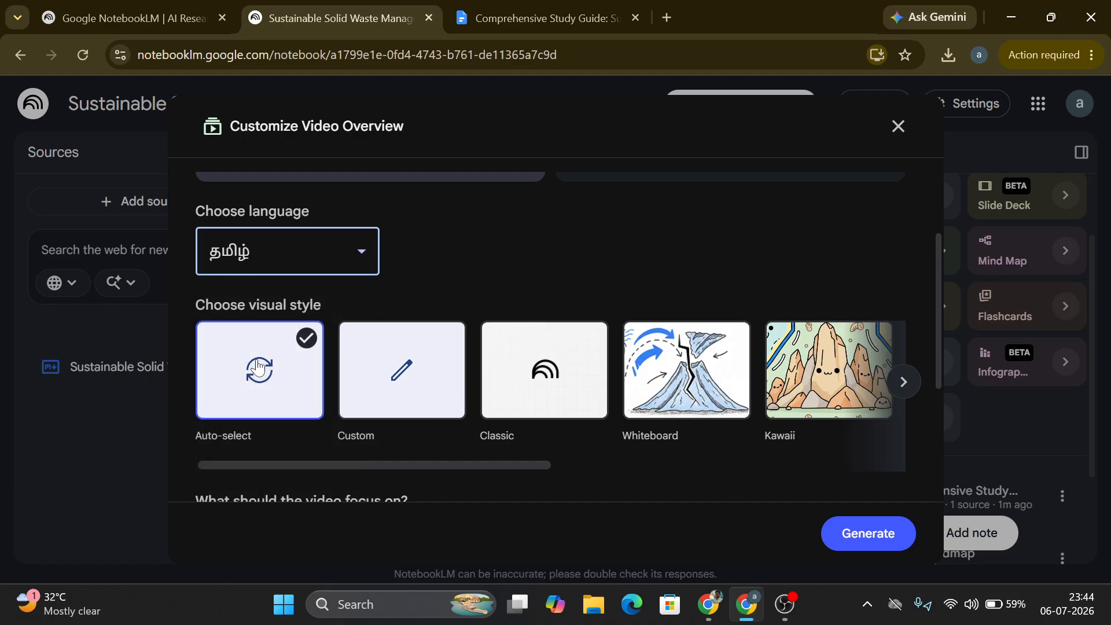
Step: Choose the Whiteboard visual style for the video overview
drag(433, 464, 822, 472)
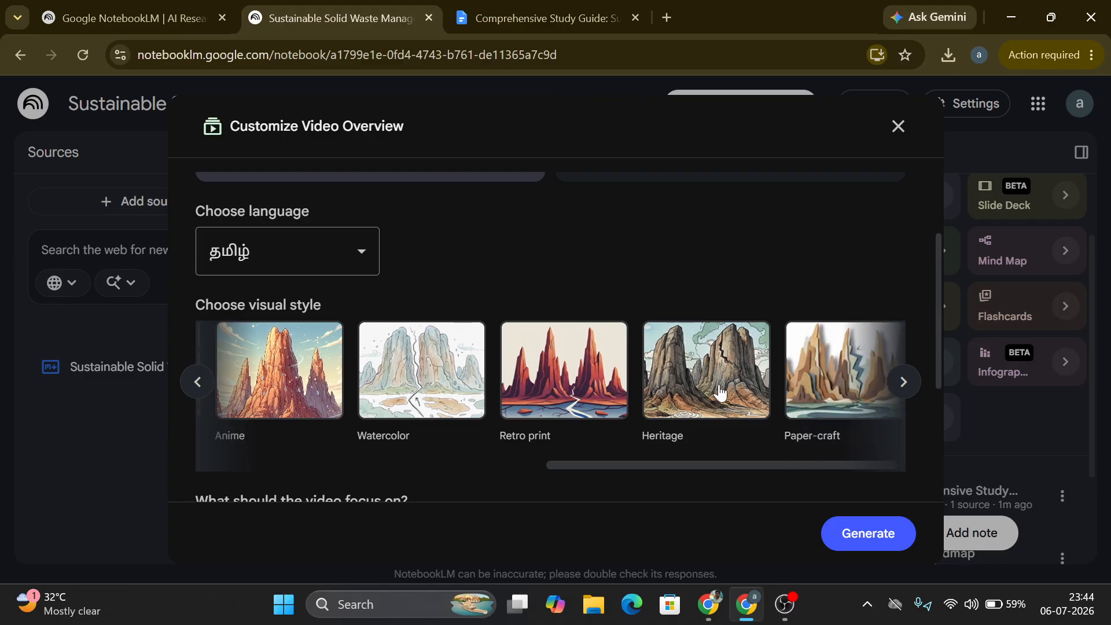
drag(699, 467, 452, 468)
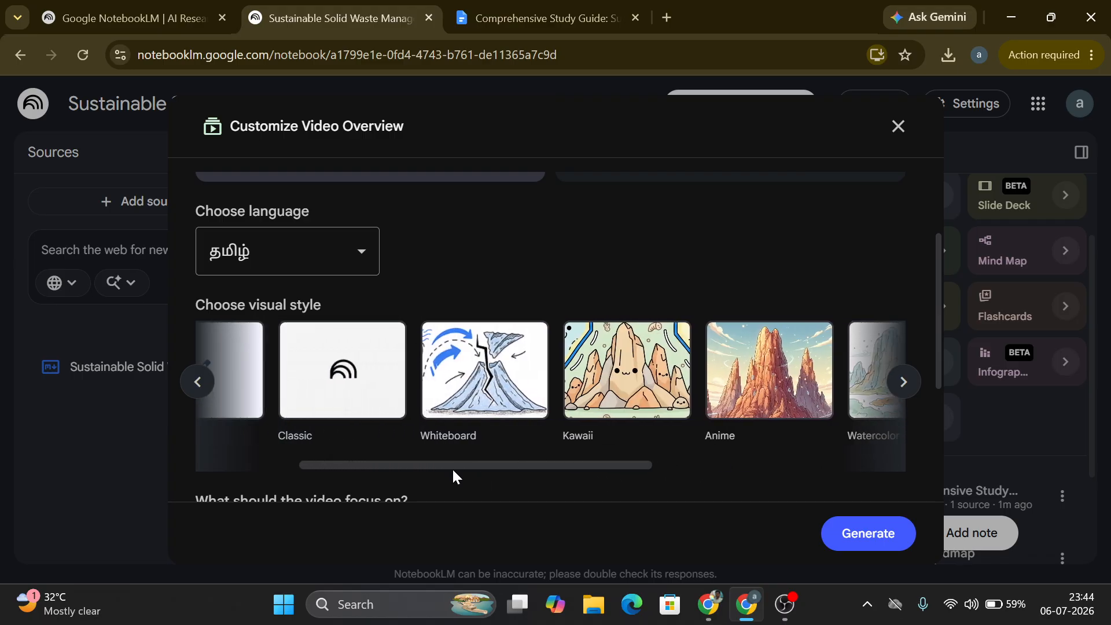
click(480, 413)
Step: Select the Custom topic focus for the video and generate the video overview
drag(940, 328, 922, 483)
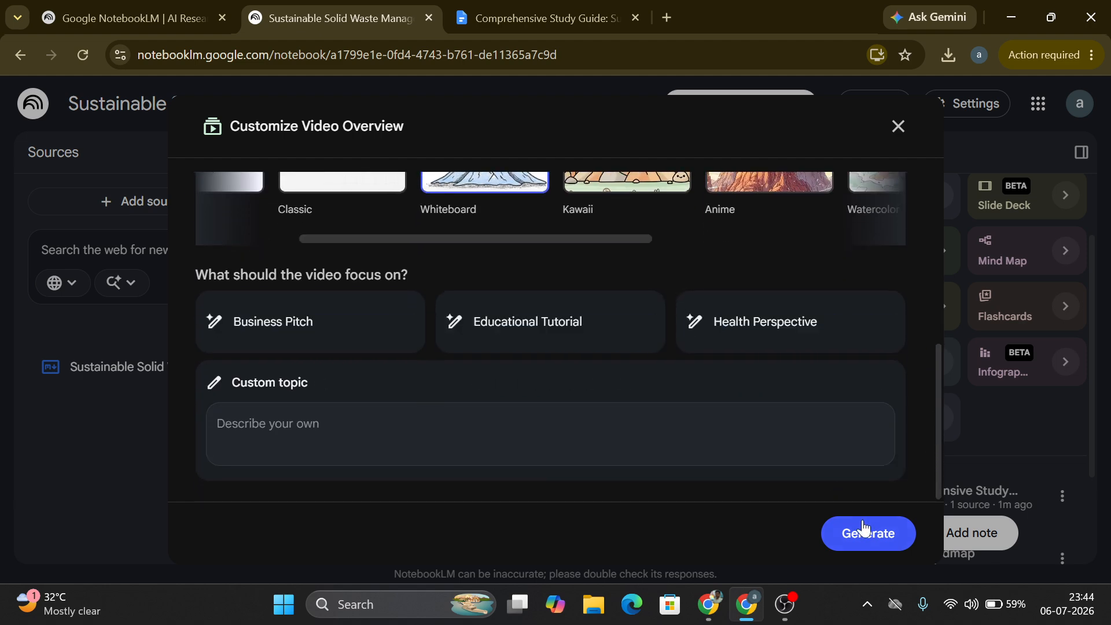
click(557, 350)
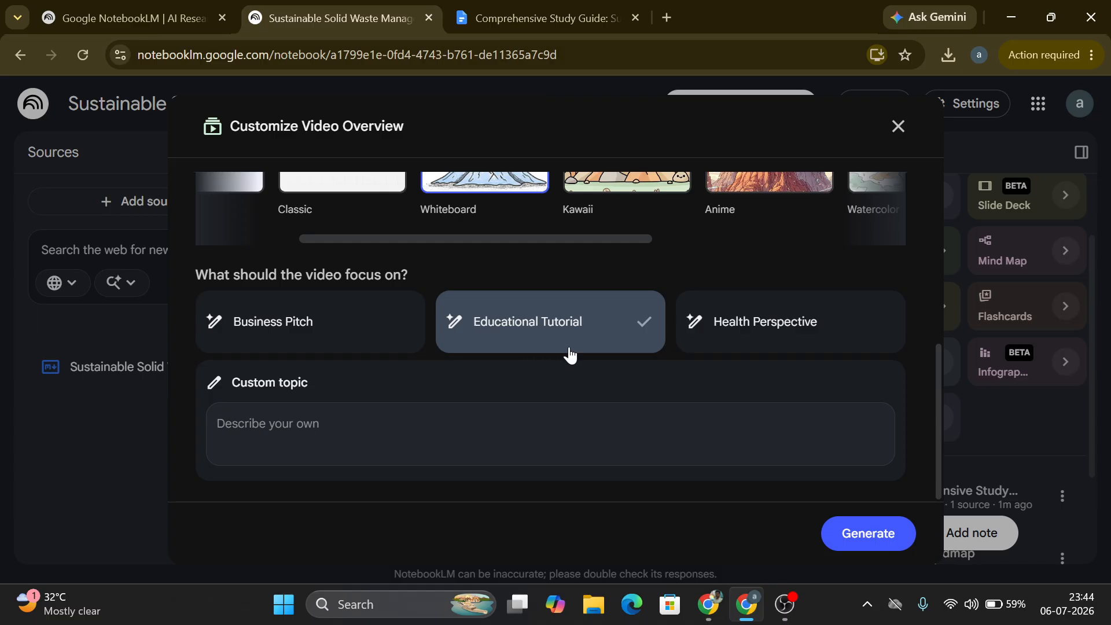
click(423, 333)
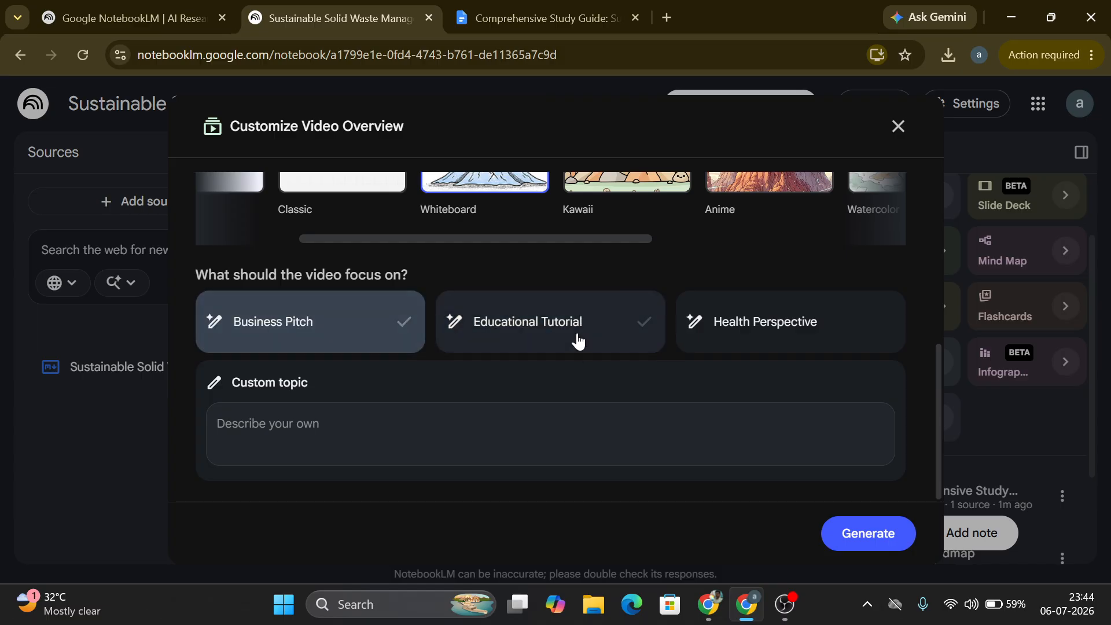
click(573, 342)
click(316, 472)
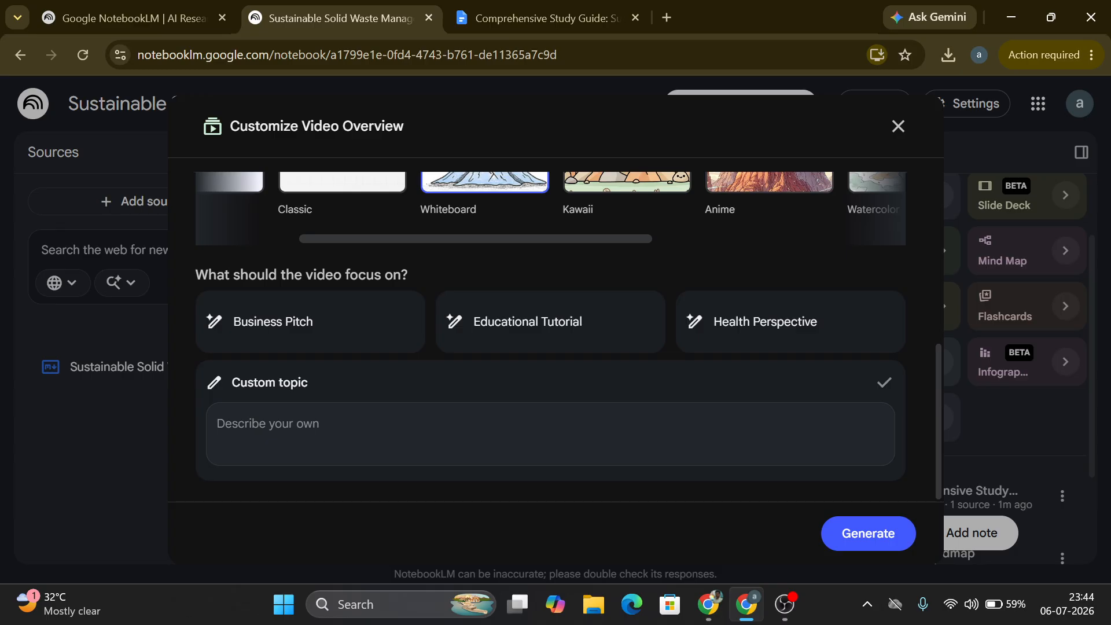
click(856, 533)
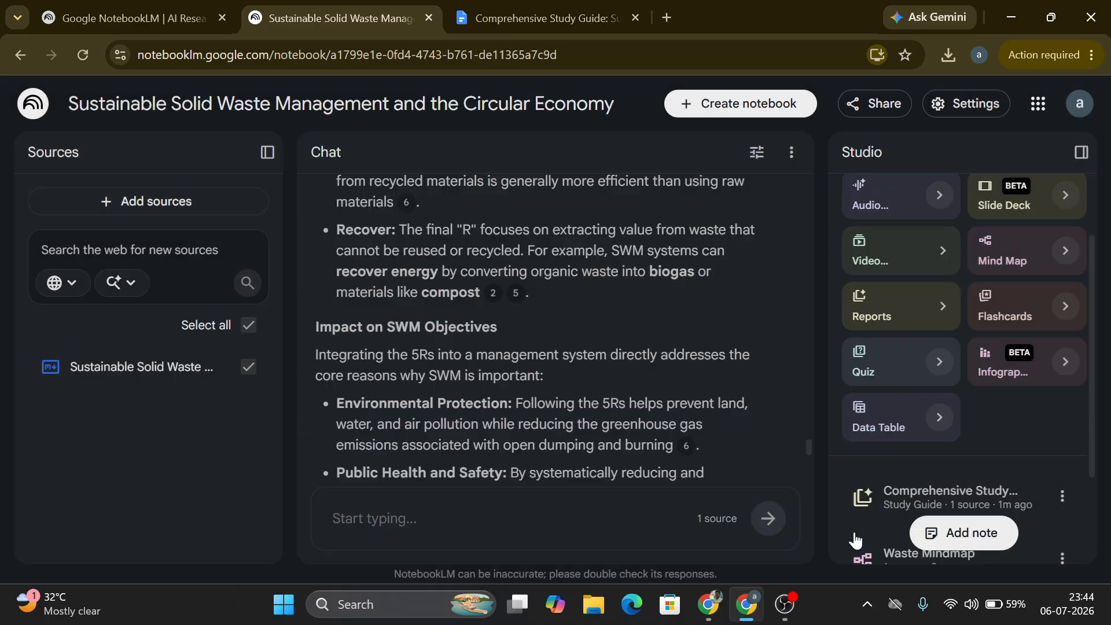
drag(1097, 305, 1098, 452)
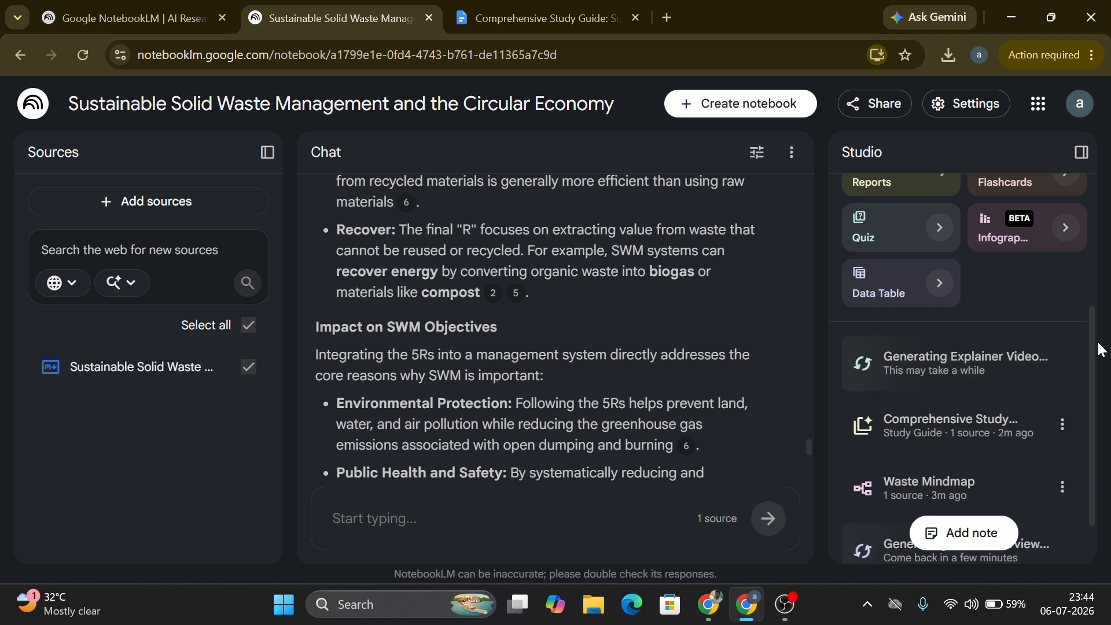
scroll(1102, 349, up, 3)
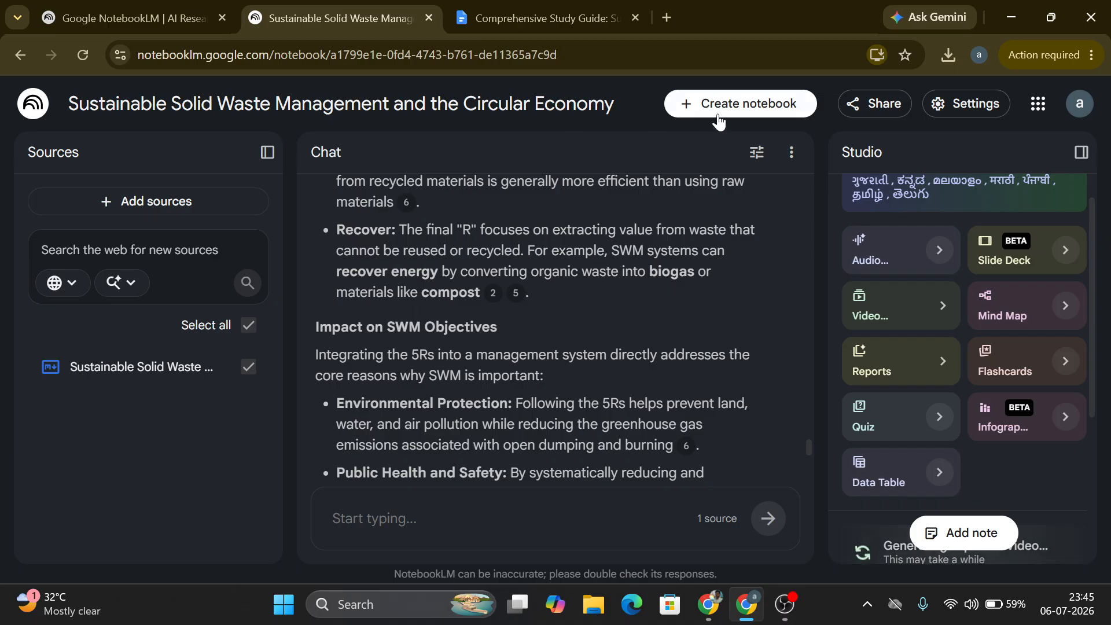
click(1087, 114)
Step: Rename the notebook title to SWM
click(1083, 111)
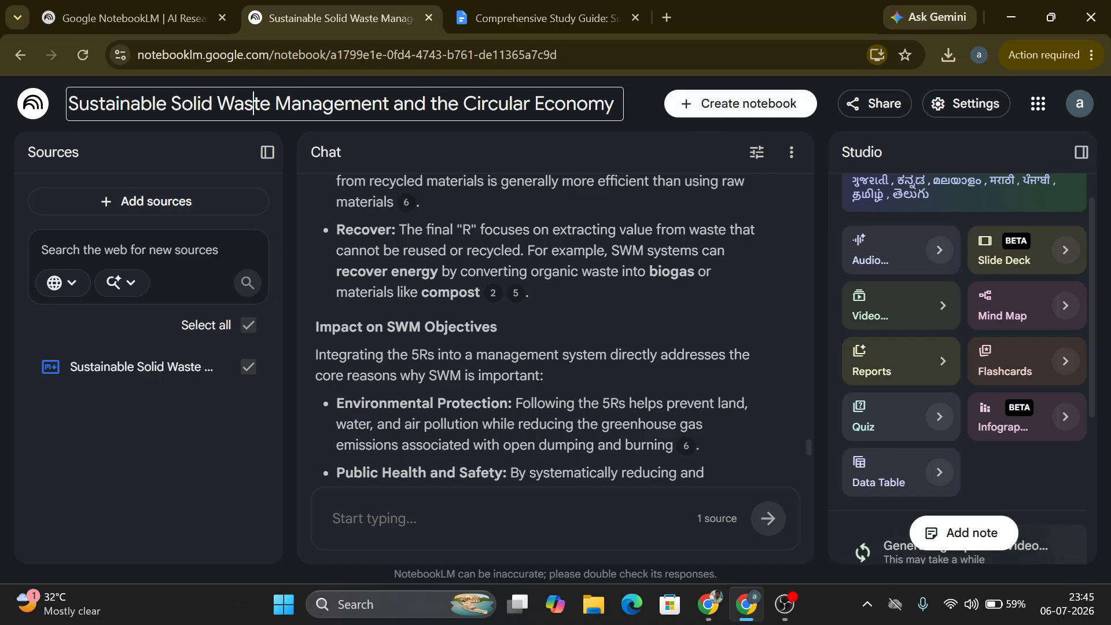
drag(79, 104, 614, 104)
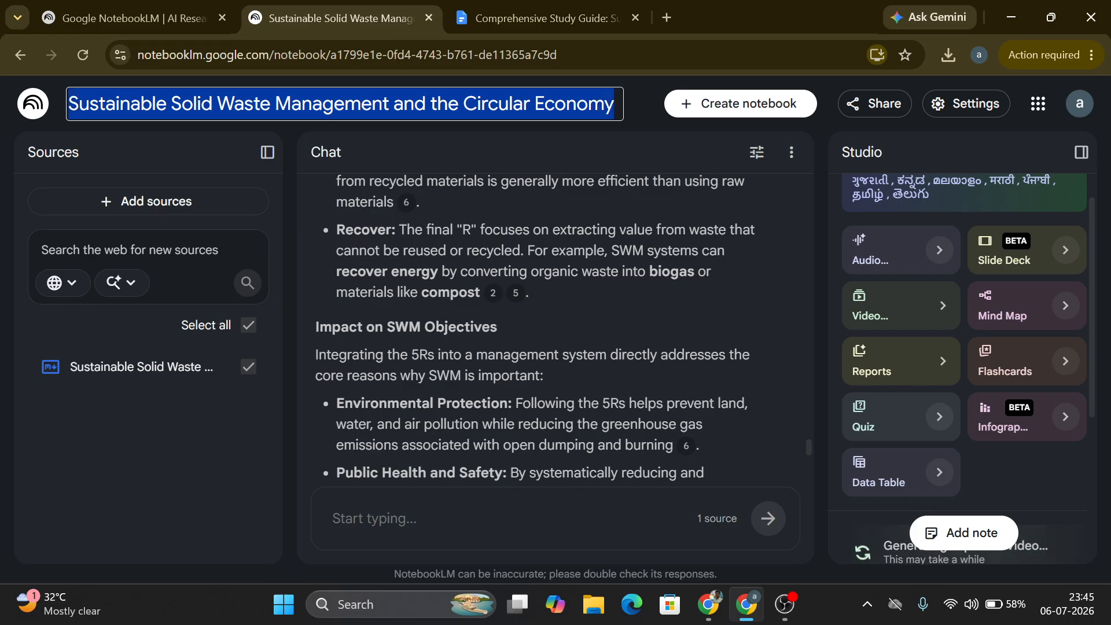
text(swm)
key(BackSpace)
key(BackSpace)
key(BackSpace)
text(SWM)
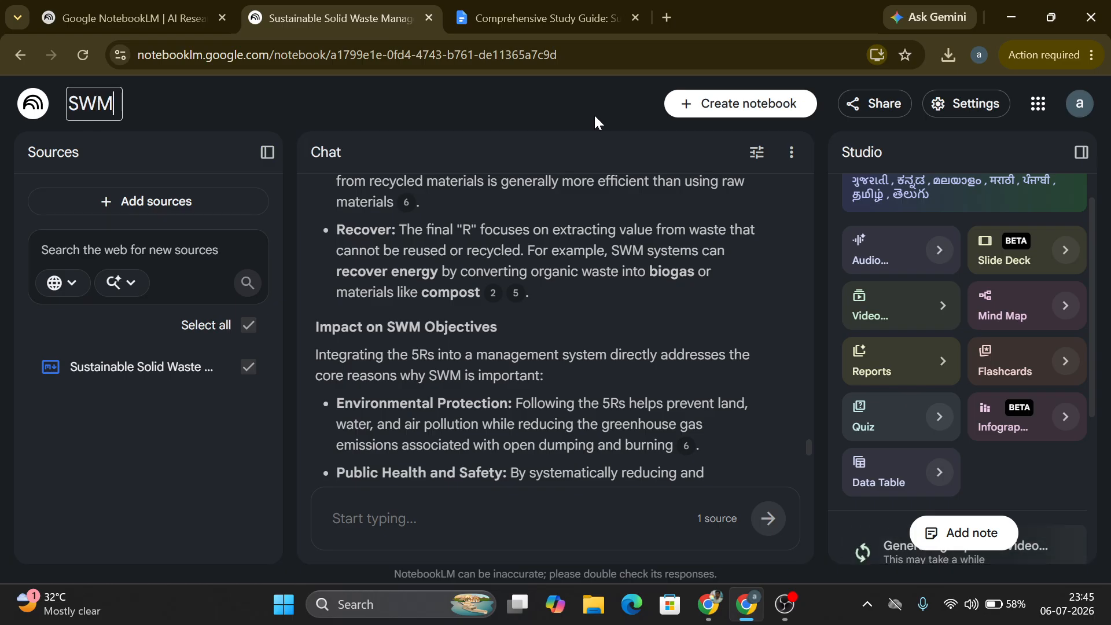
click(531, 107)
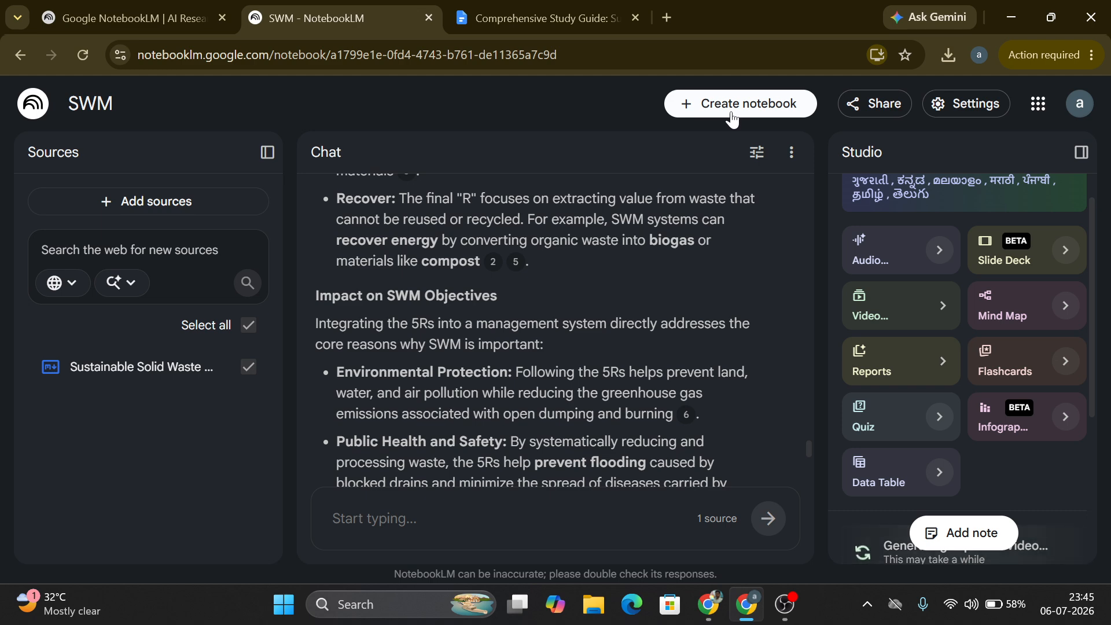
click(860, 109)
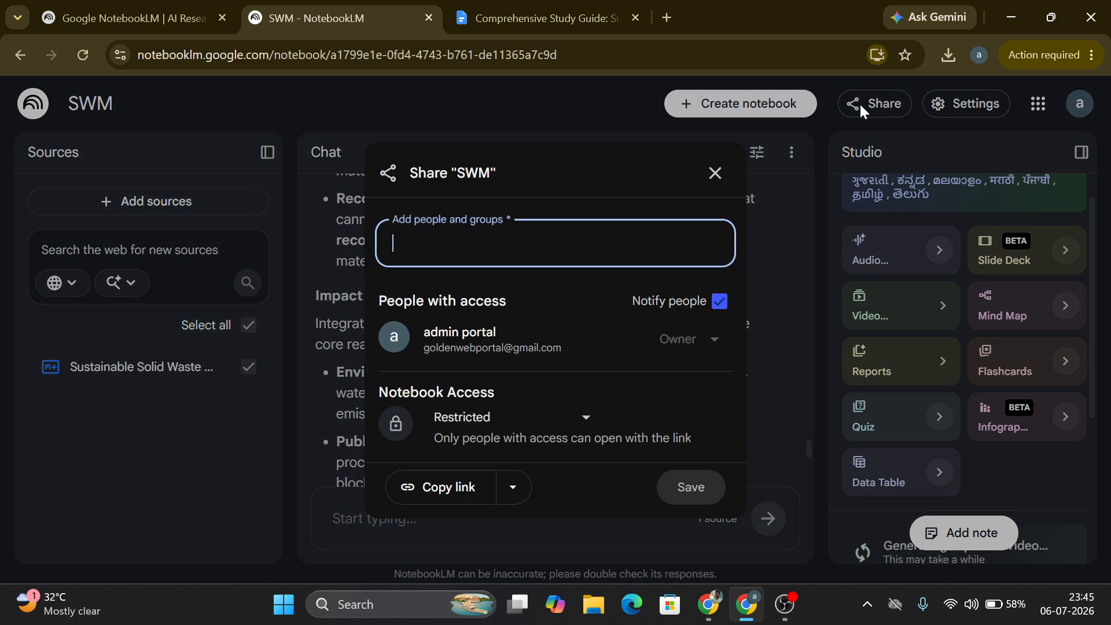
click(561, 424)
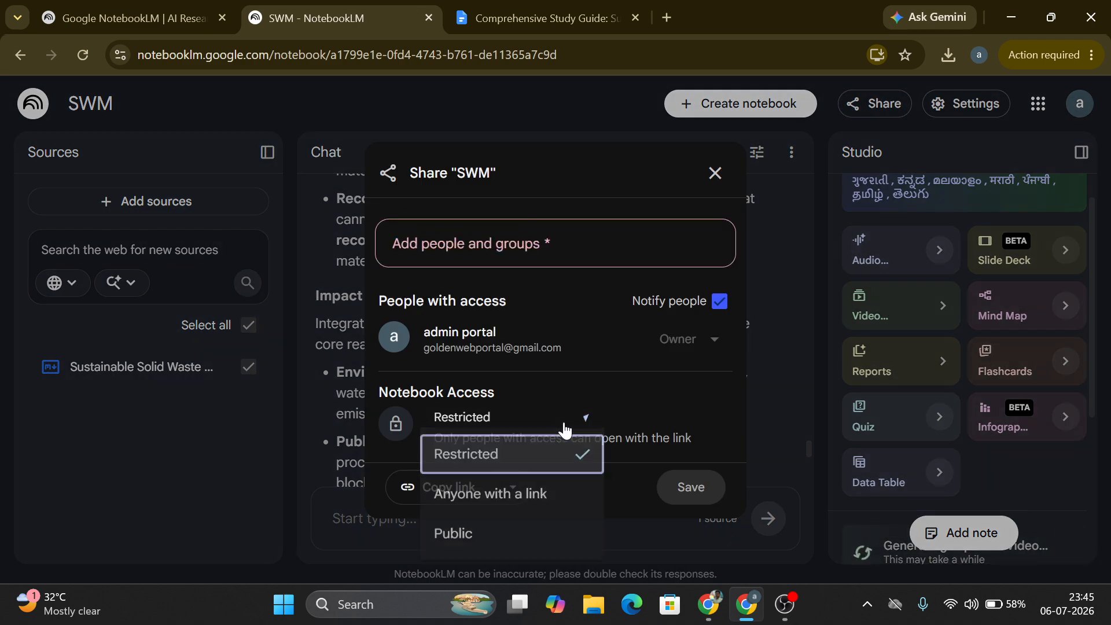
click(516, 512)
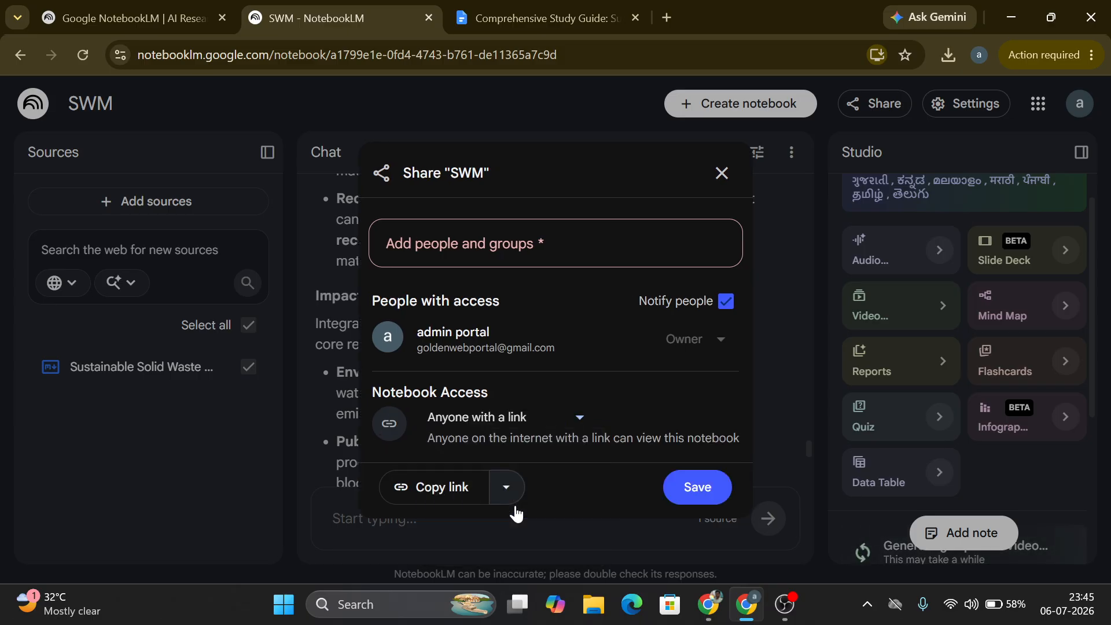
click(447, 504)
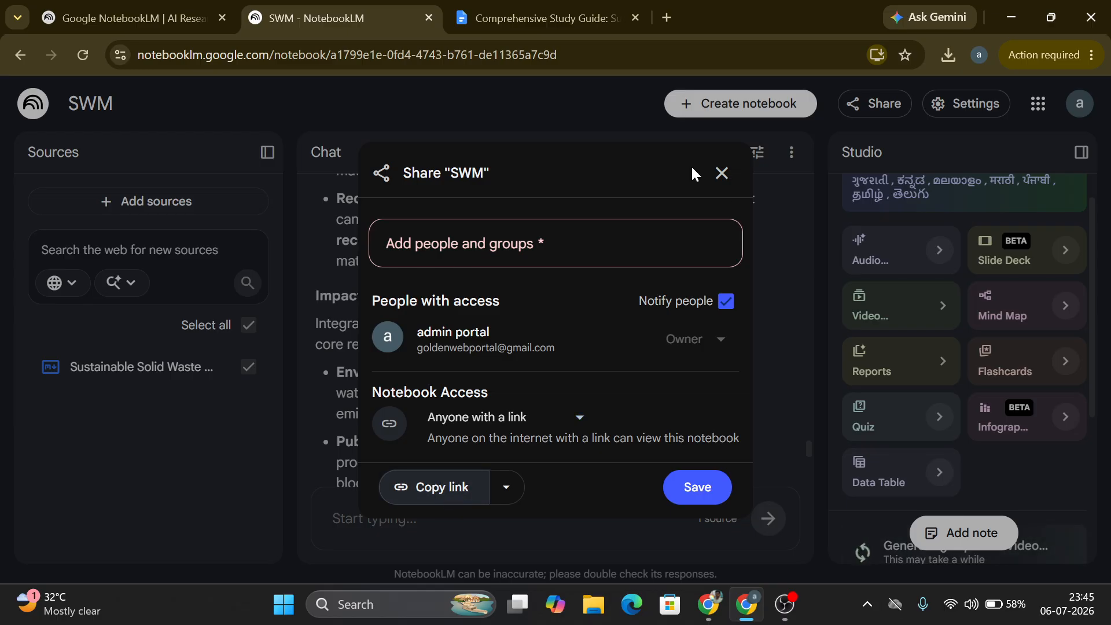
click(724, 175)
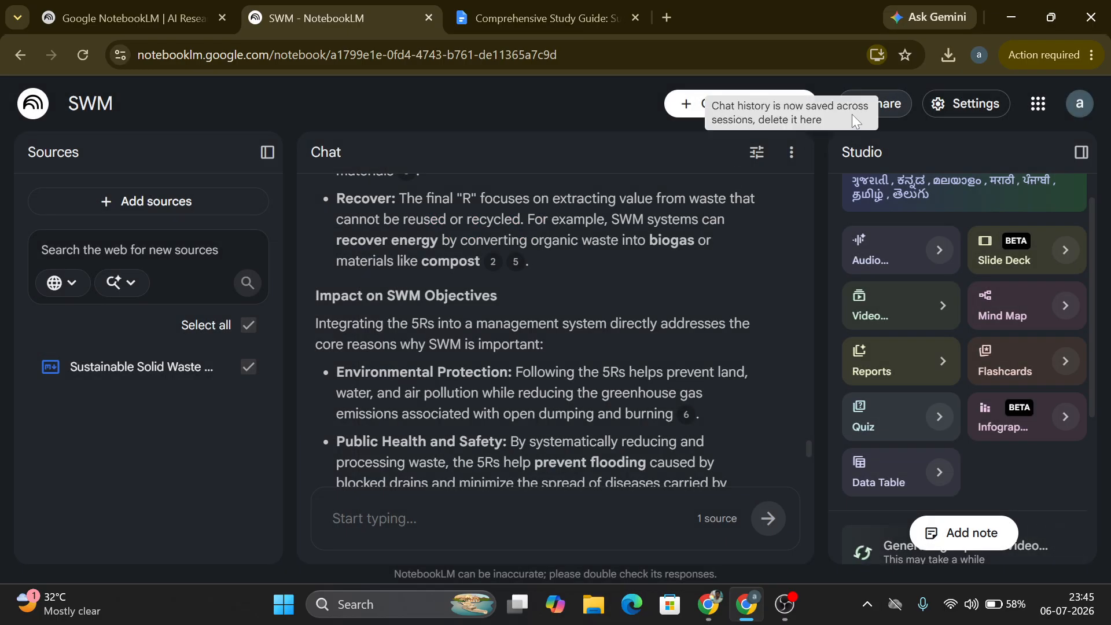
Step: Copy the notebook's share link and open it in a new incognito window to test access
click(904, 101)
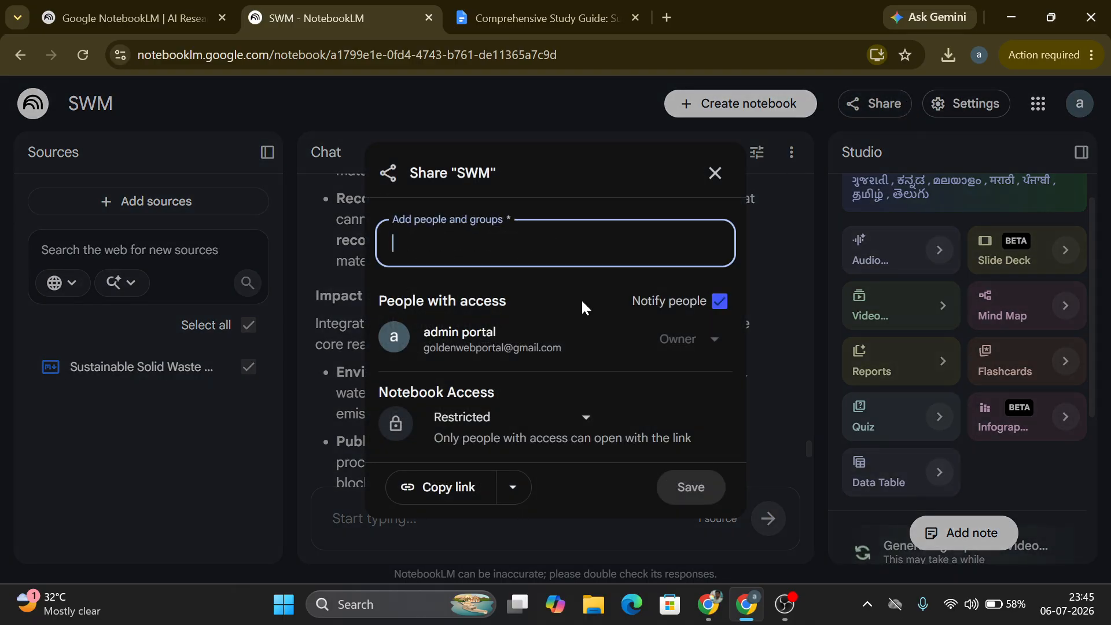
click(469, 489)
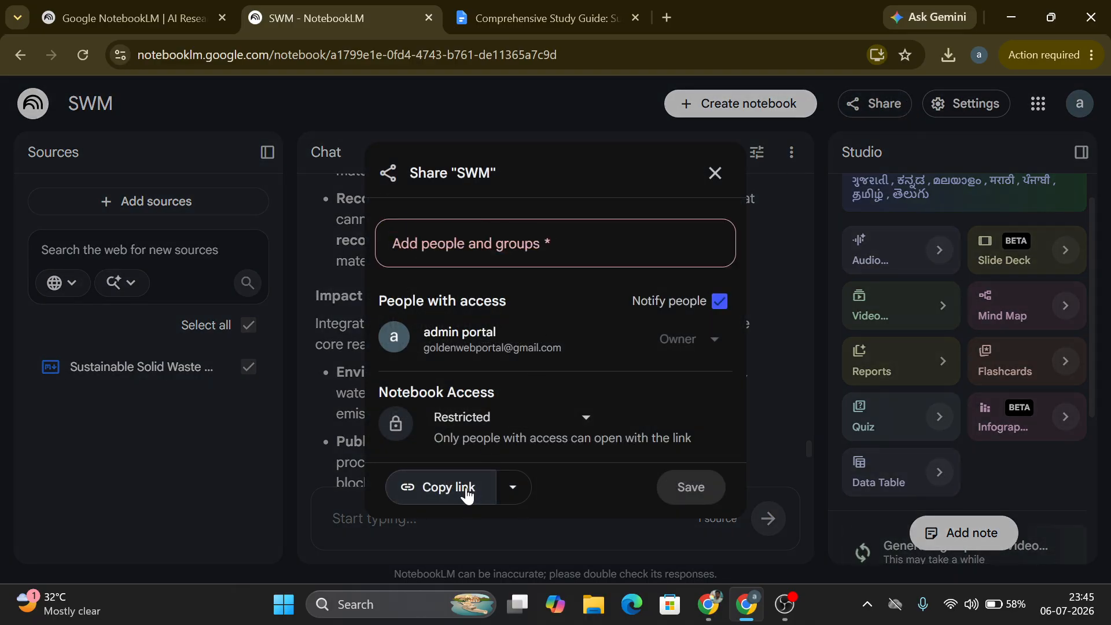
click(1090, 55)
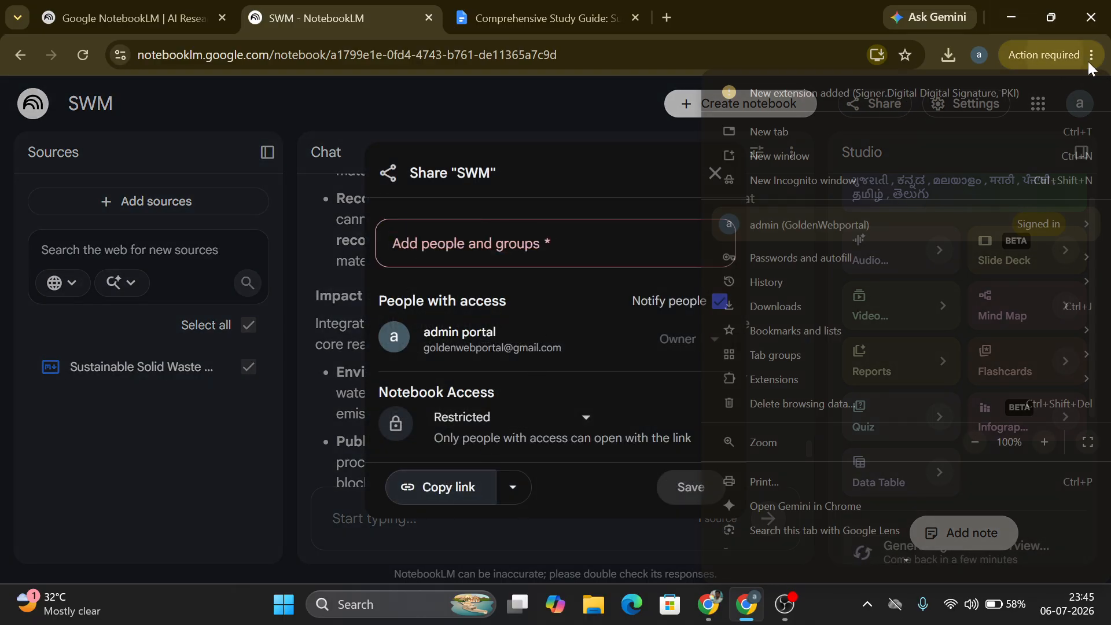
click(870, 182)
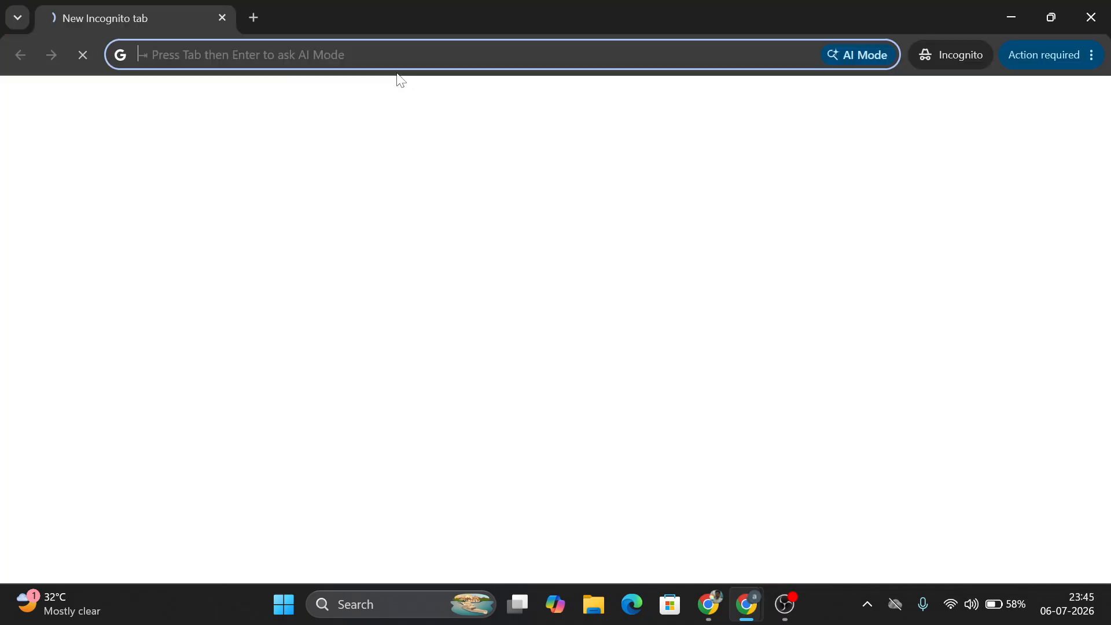
key(ctrl+v)
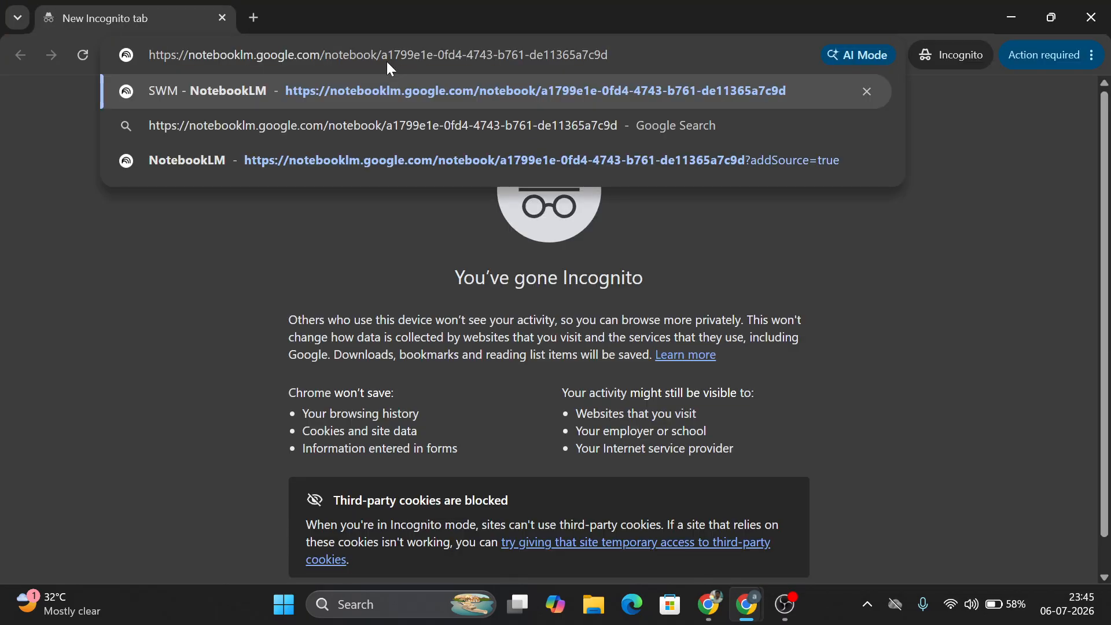
key(Return)
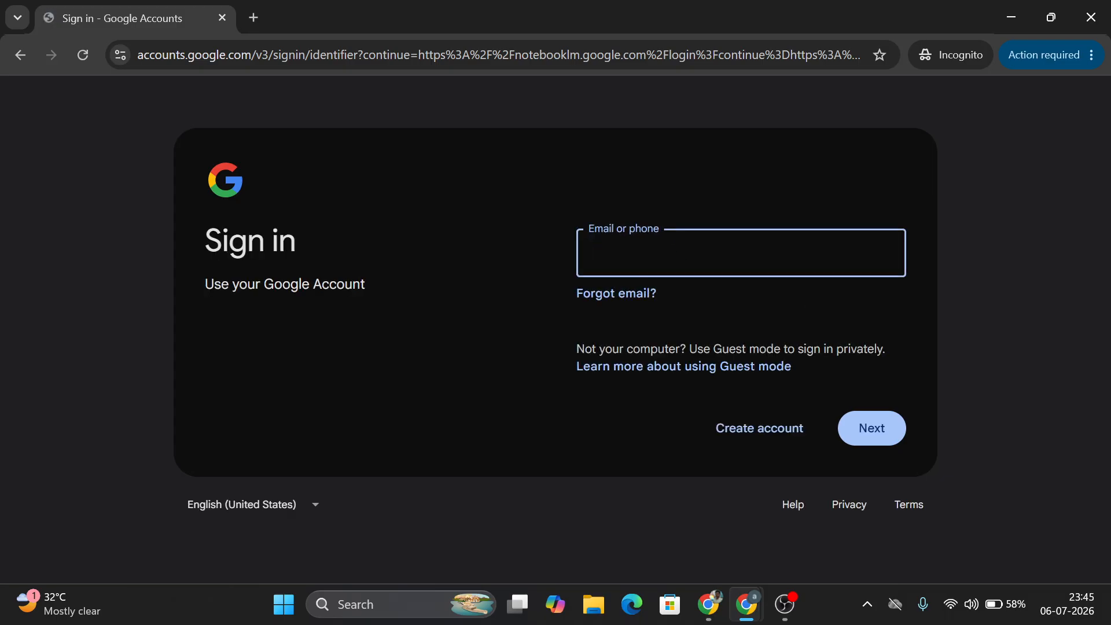
click(1091, 16)
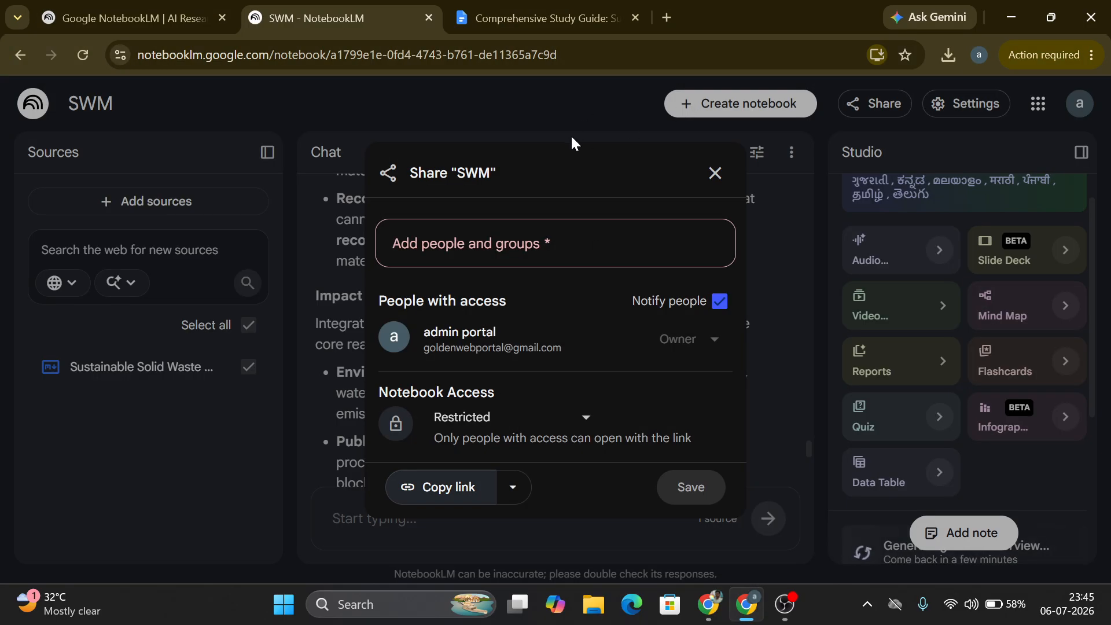
click(715, 174)
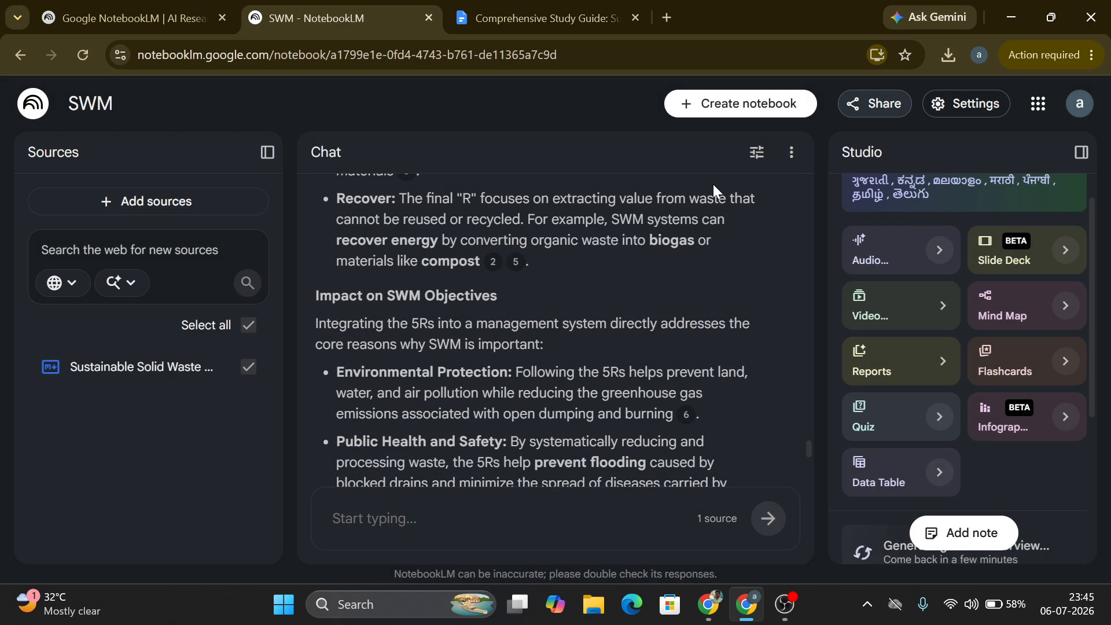
Step: Change the notebook access to Public and copy the share link
click(896, 104)
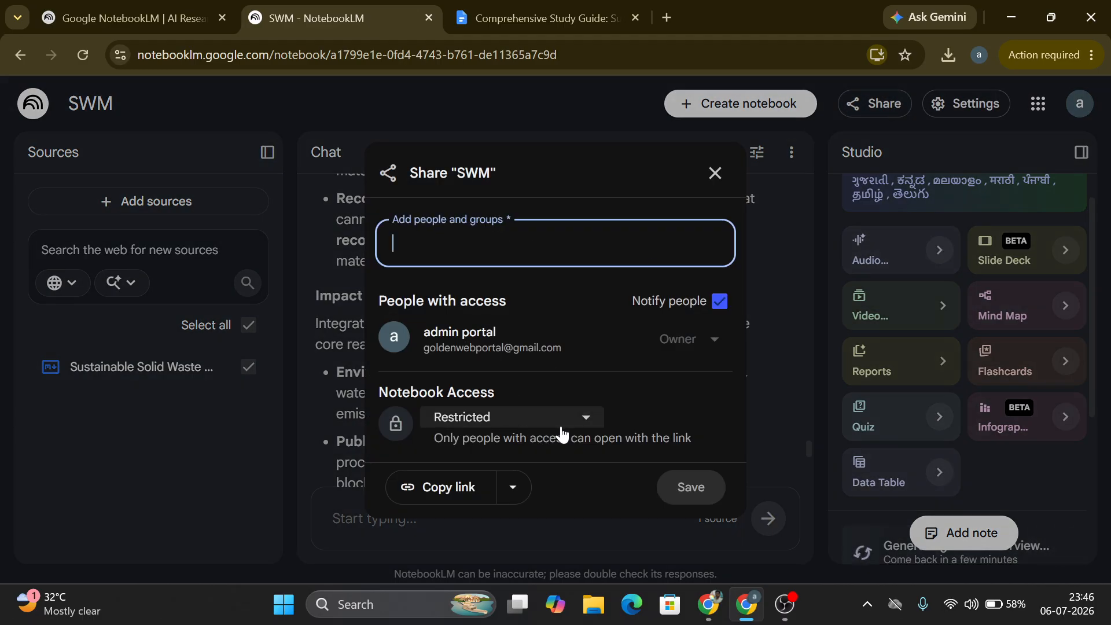
click(584, 419)
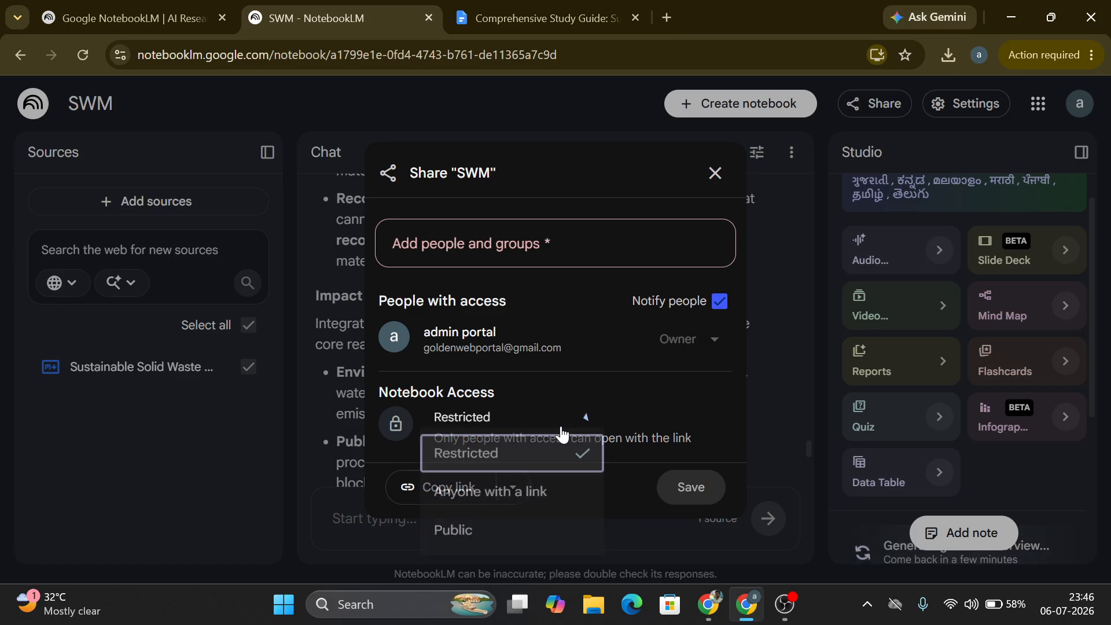
click(523, 511)
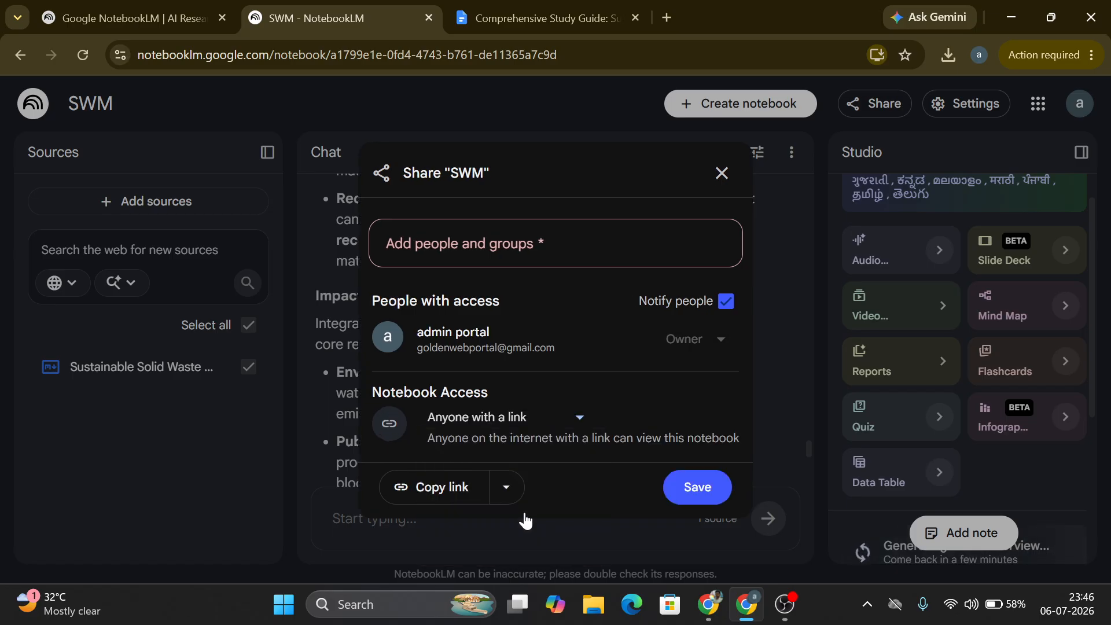
click(568, 427)
click(495, 544)
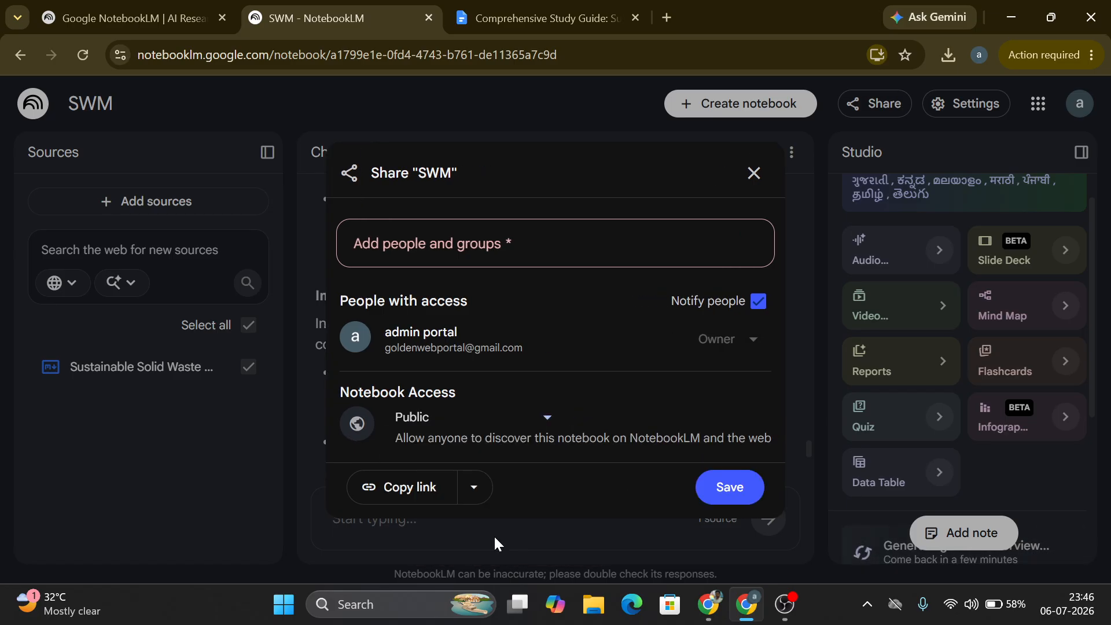
click(401, 501)
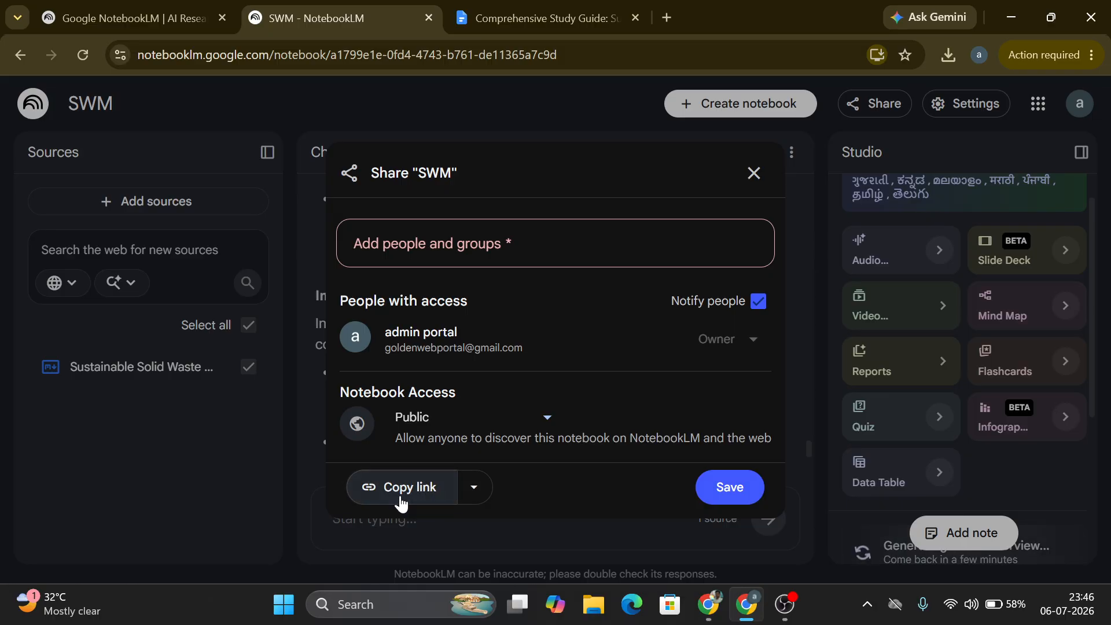
key(alt+Tab)
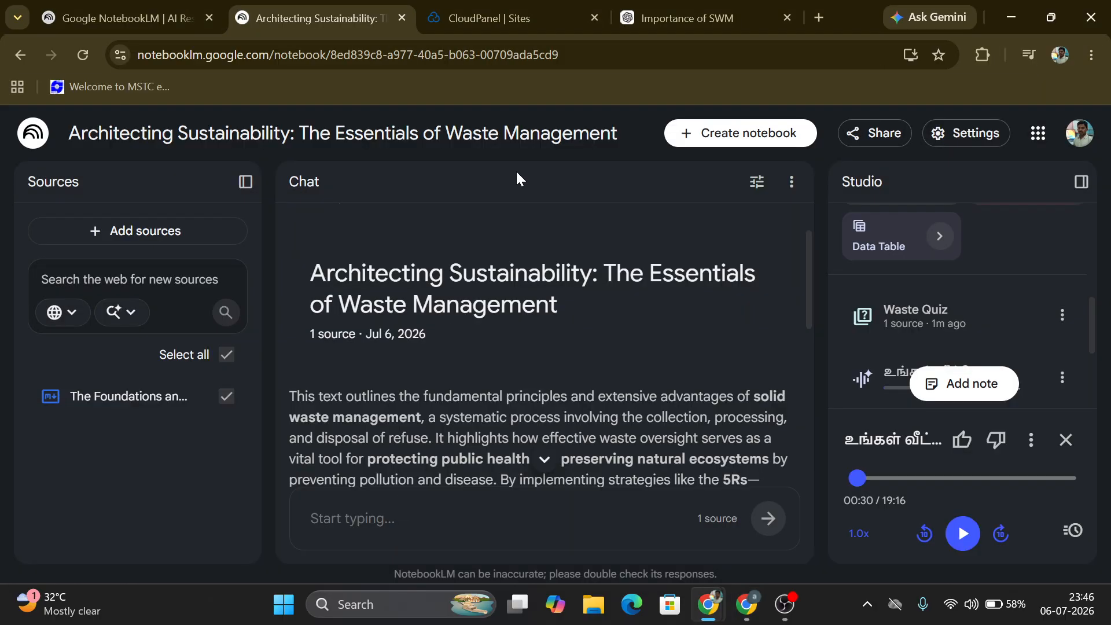
key(alt+Tab)
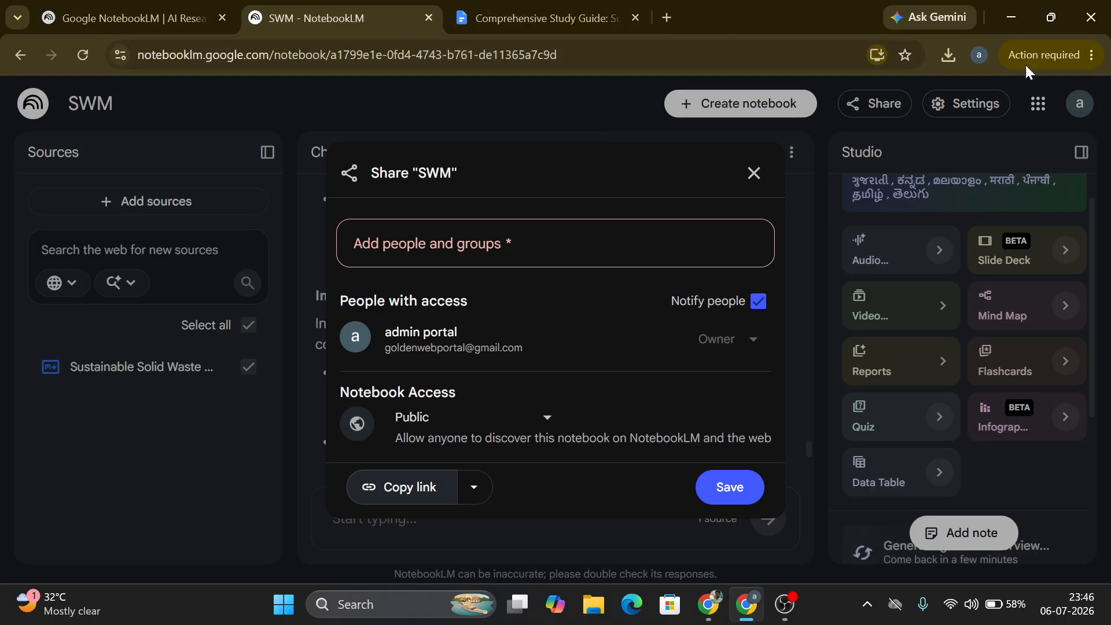
Step: Open the copied link in another new incognito window to test access
click(1092, 56)
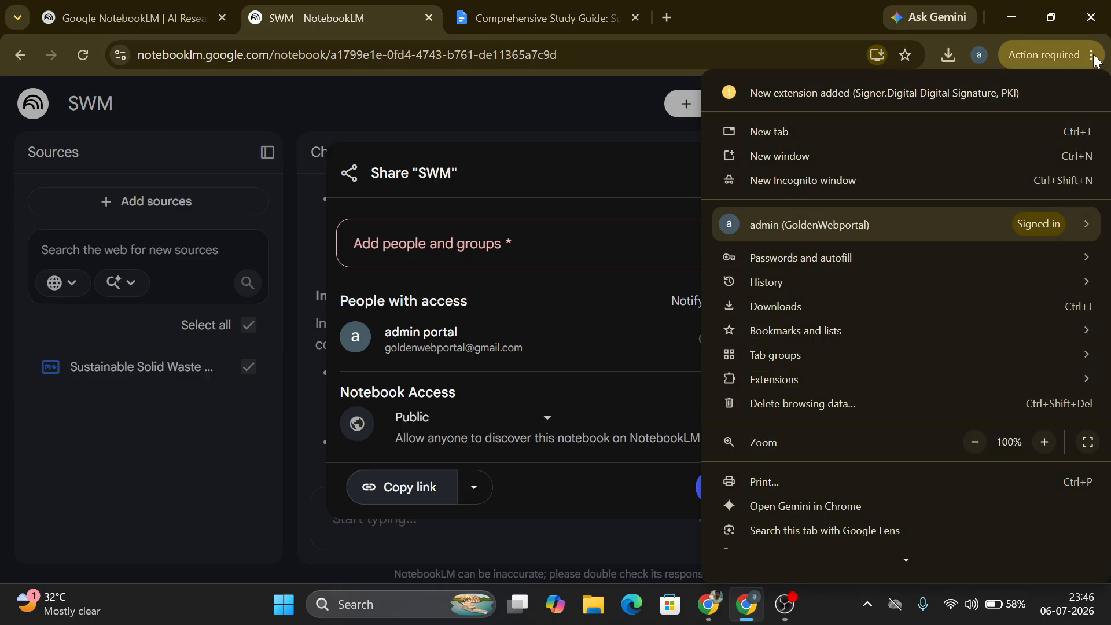
click(902, 186)
key(ctrl+v)
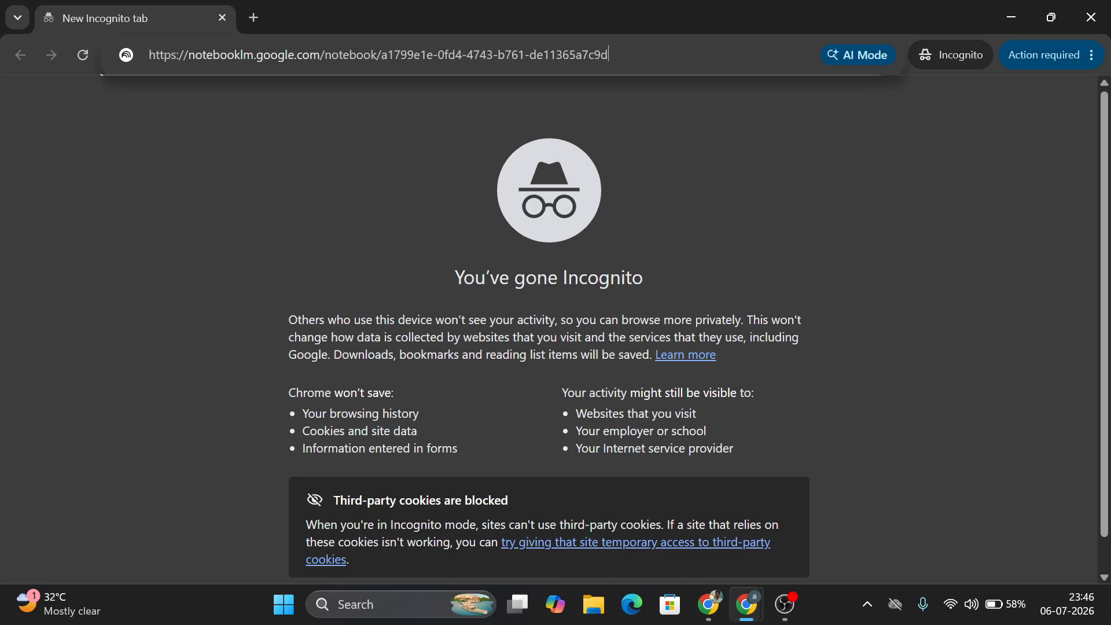
key(Return)
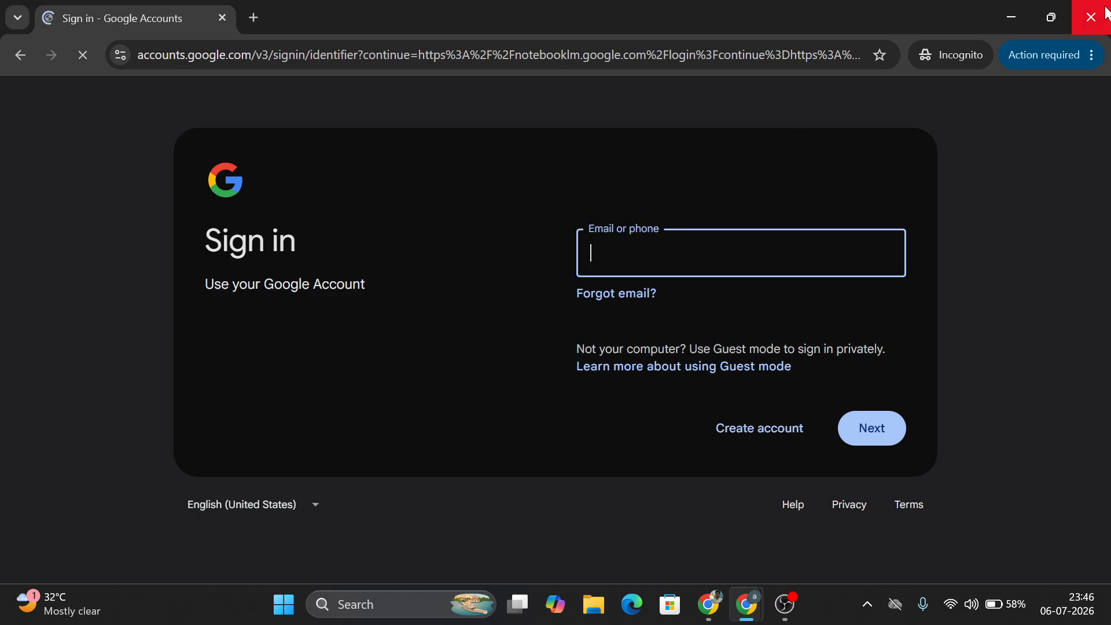
click(1106, 13)
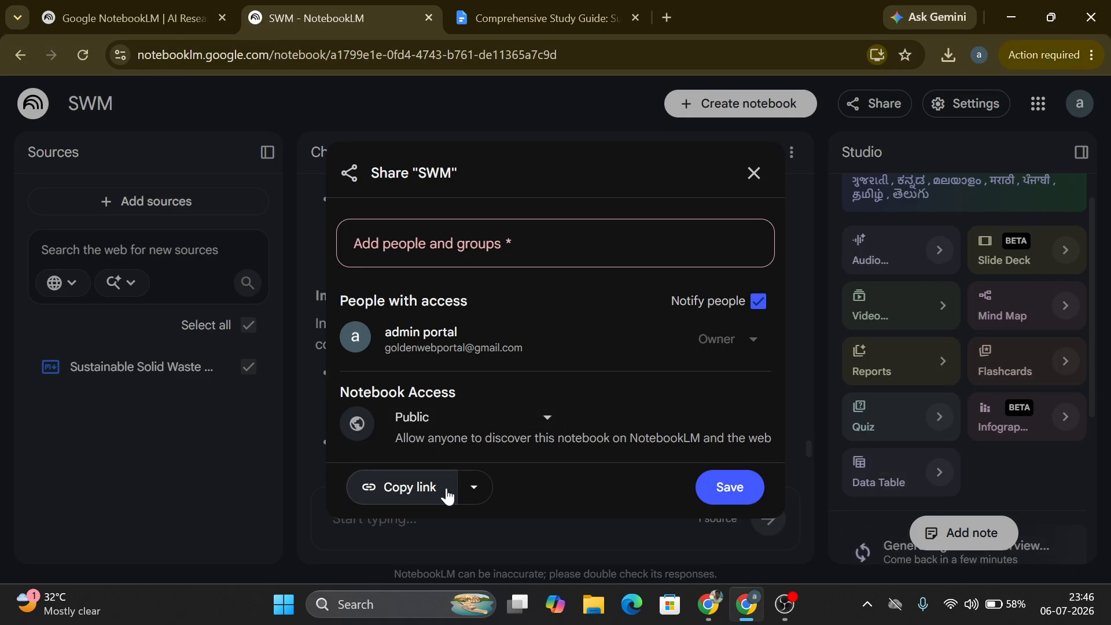
Step: Paste the link into a new tab in the other browser window to test access
key(alt+Tab)
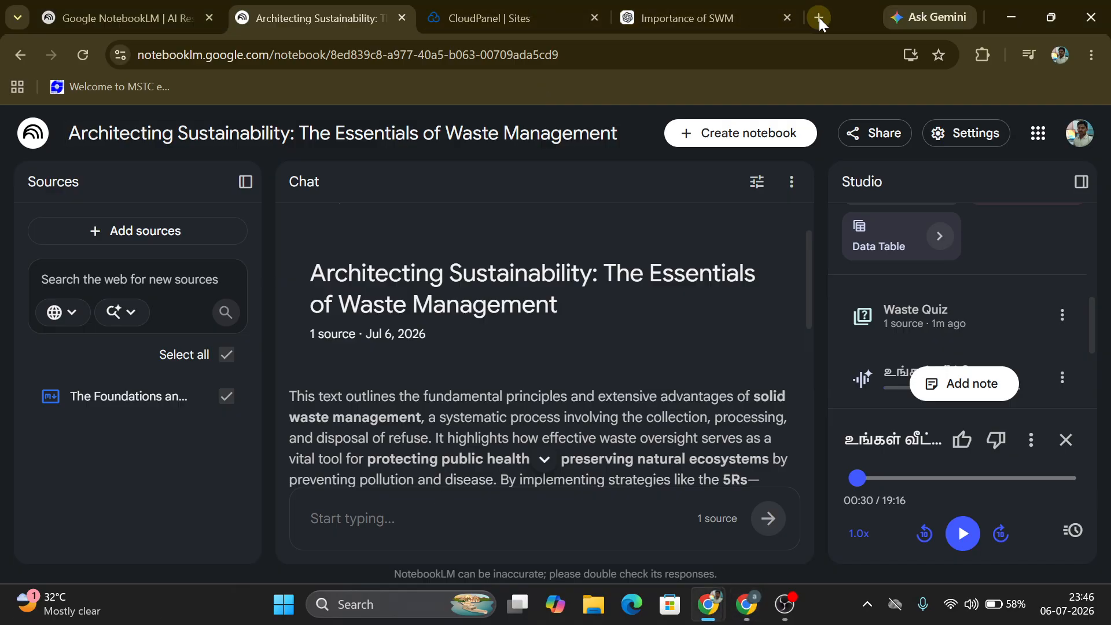
click(819, 17)
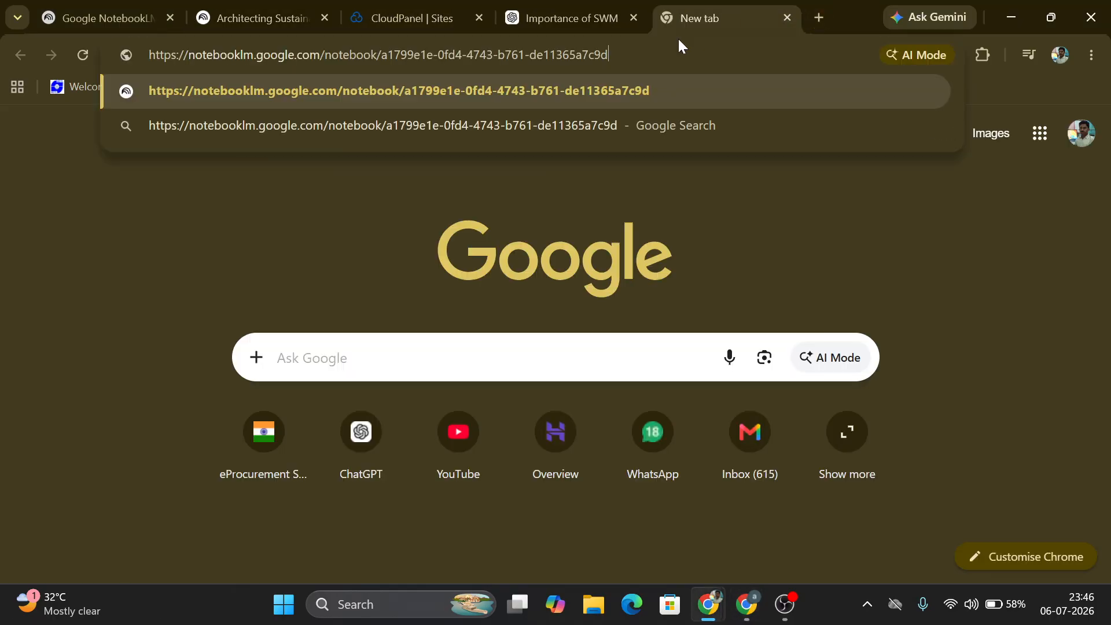
key(Return)
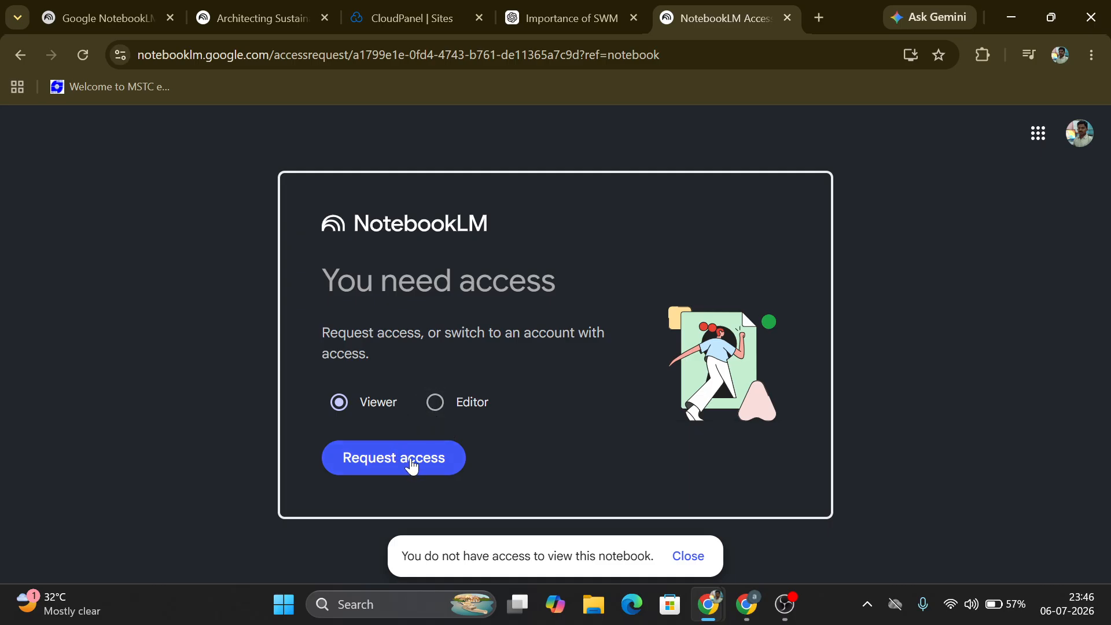
Step: Save the notebook's Public sharing settings
key(alt+Tab)
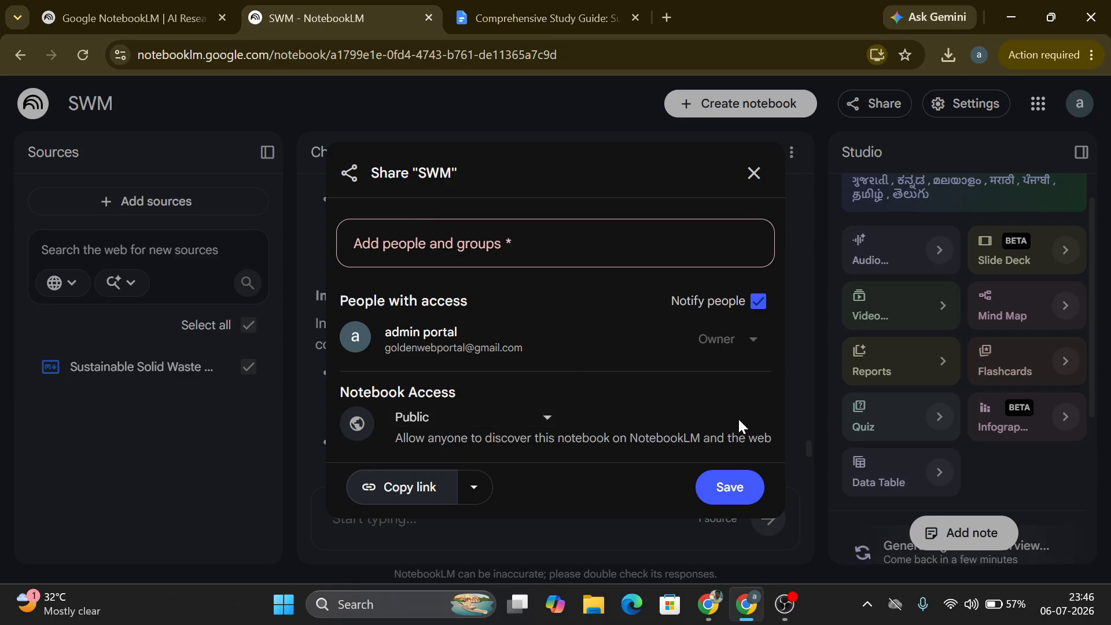
click(731, 496)
Step: Reload the shared notebook tab in the other browser and request Viewer access
key(alt+Tab)
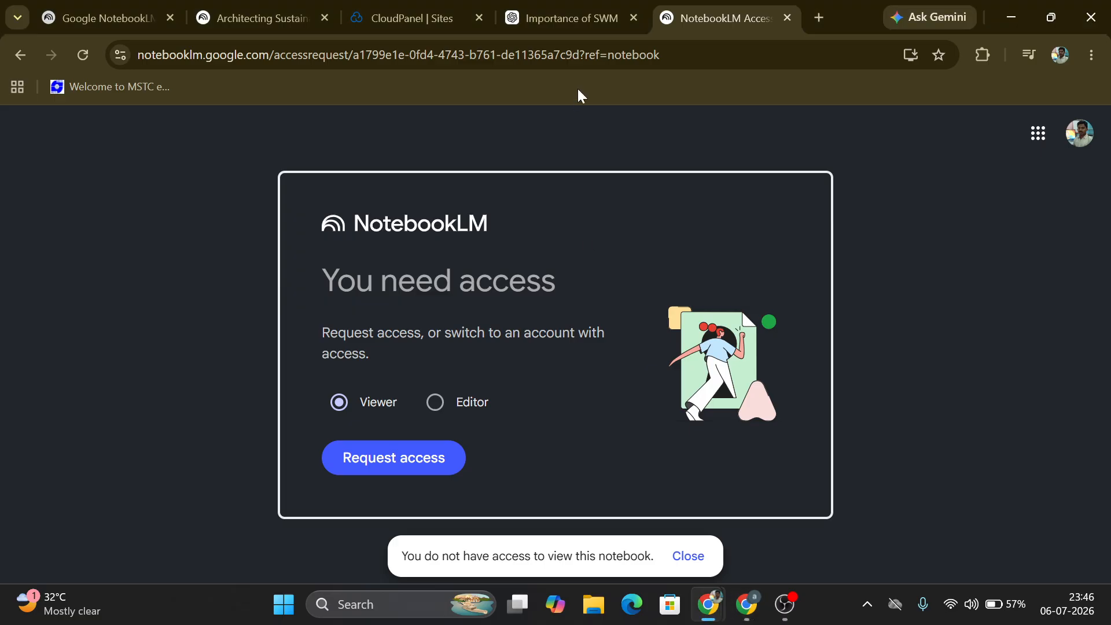
right_click(727, 15)
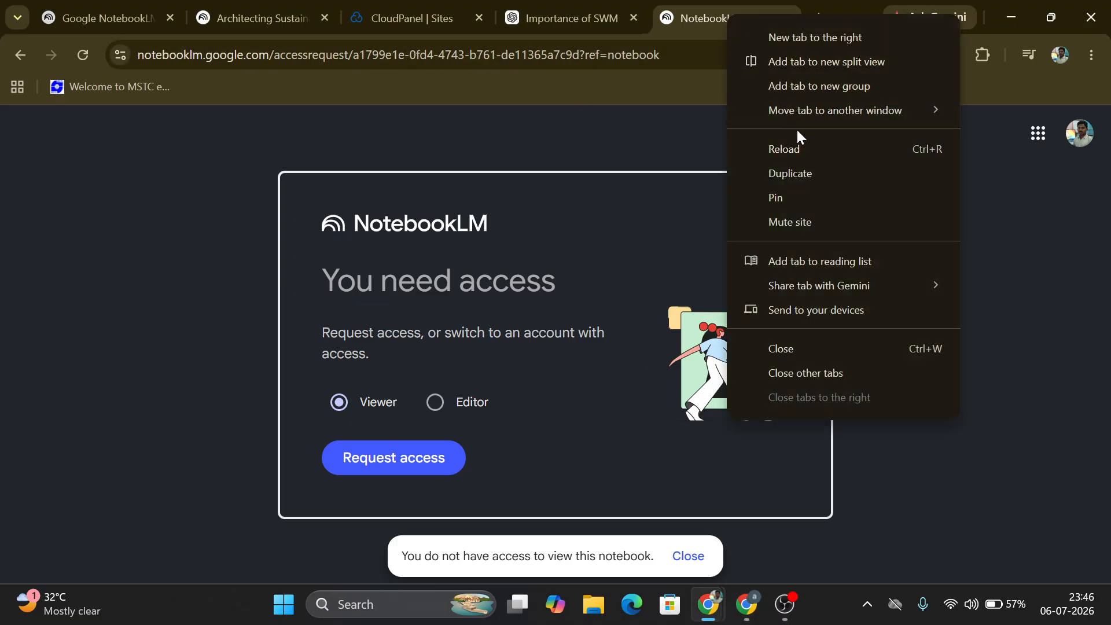
click(797, 153)
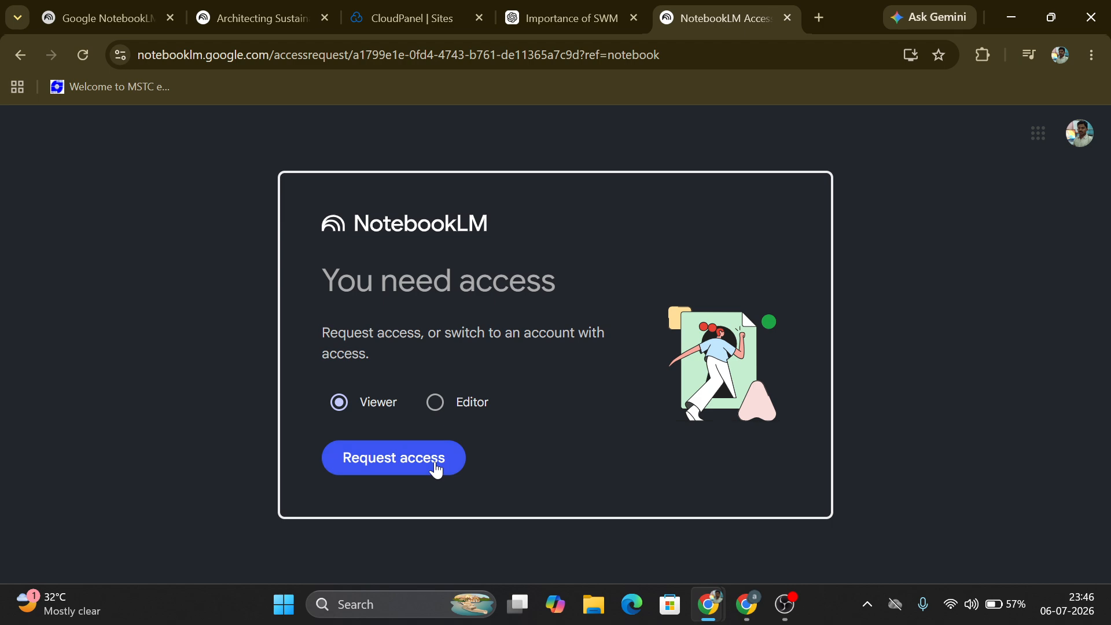
click(461, 460)
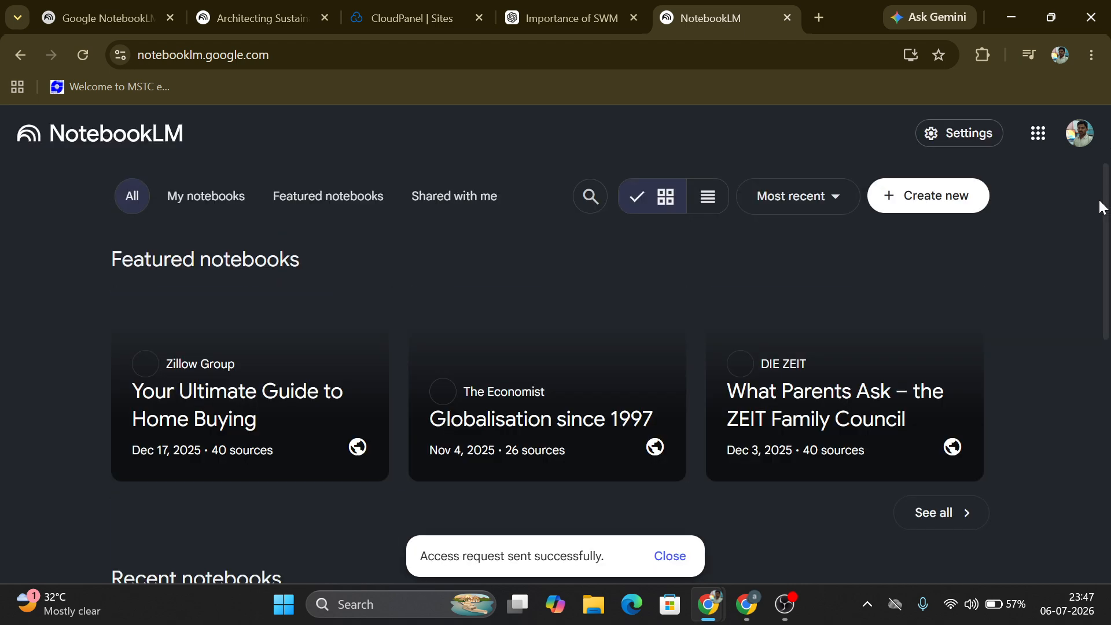
drag(1100, 206, 1103, 443)
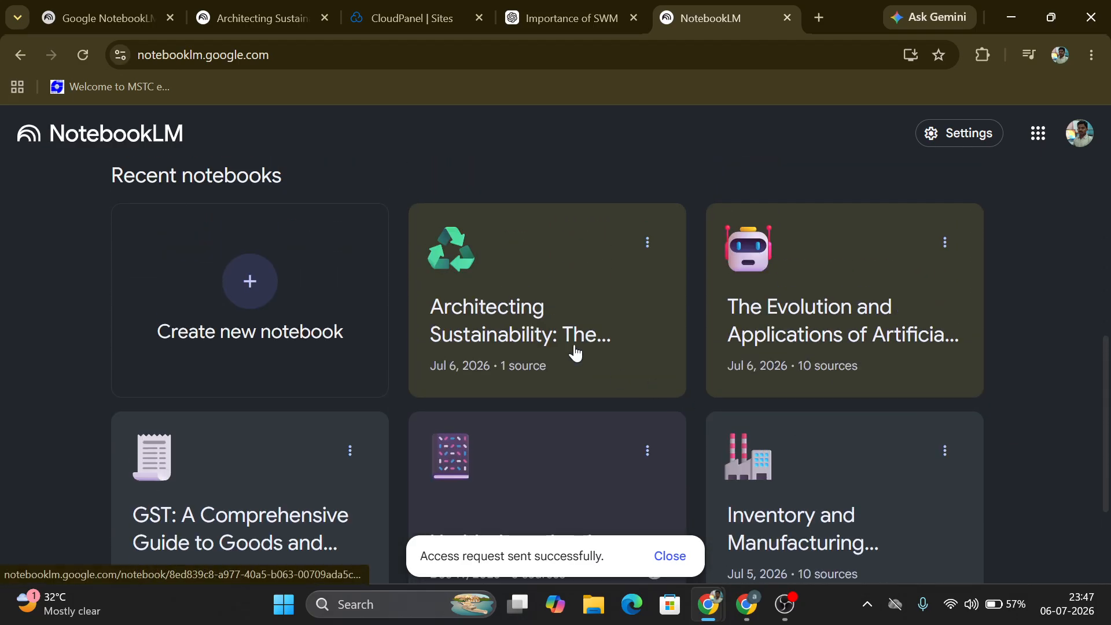
key(alt+Tab)
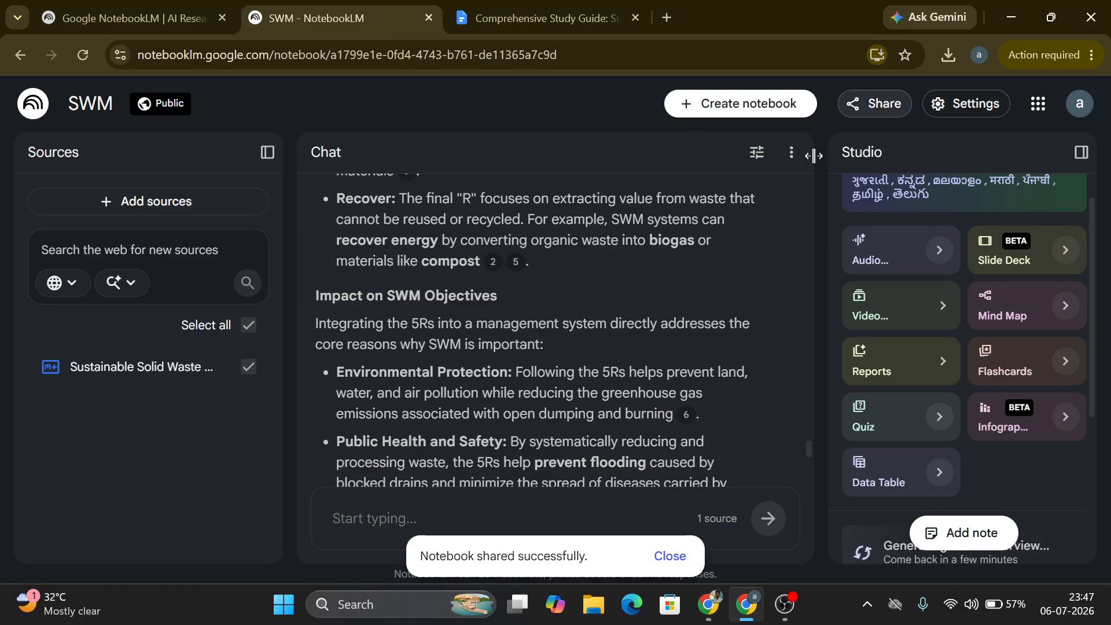
drag(1096, 198, 1109, 151)
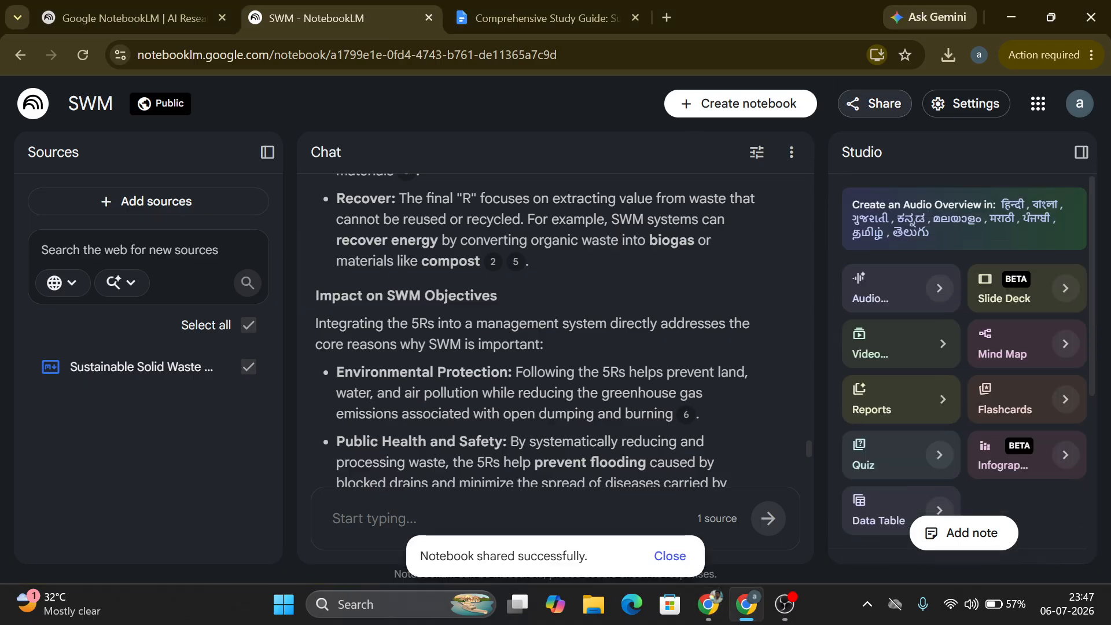
Step: Dismiss the sharing notice and create a new notebook
click(692, 555)
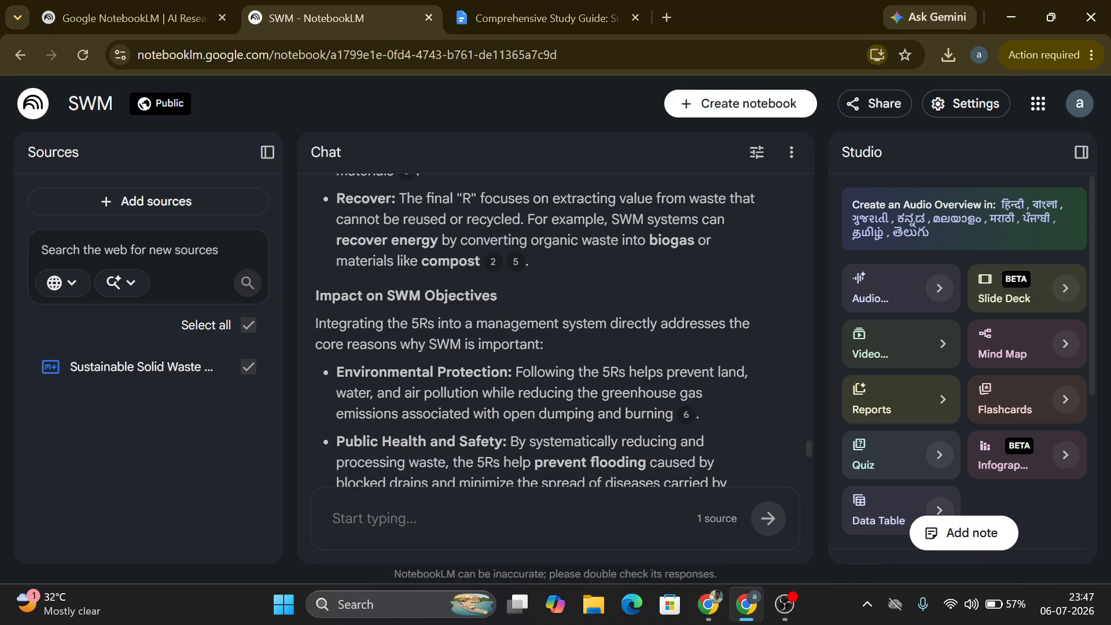
click(741, 104)
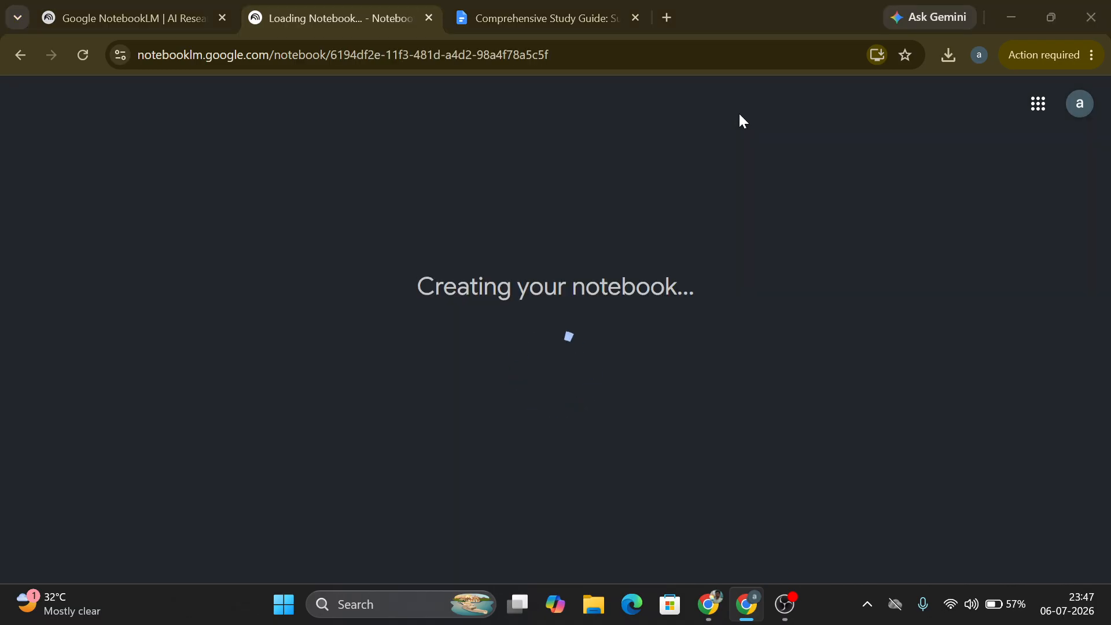
key(alt+Tab)
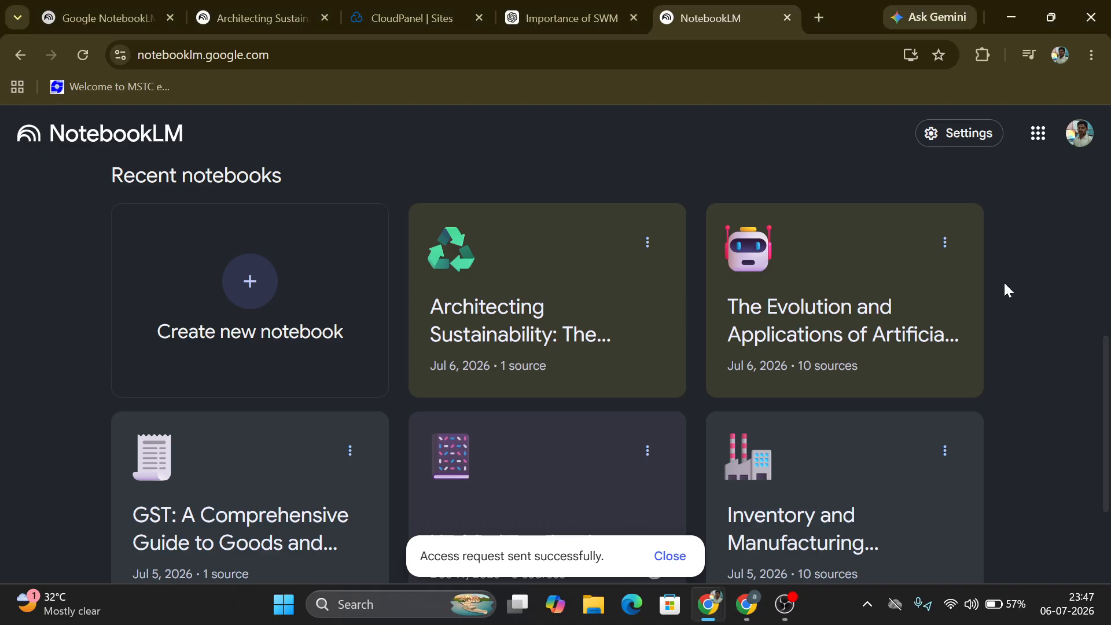
click(667, 557)
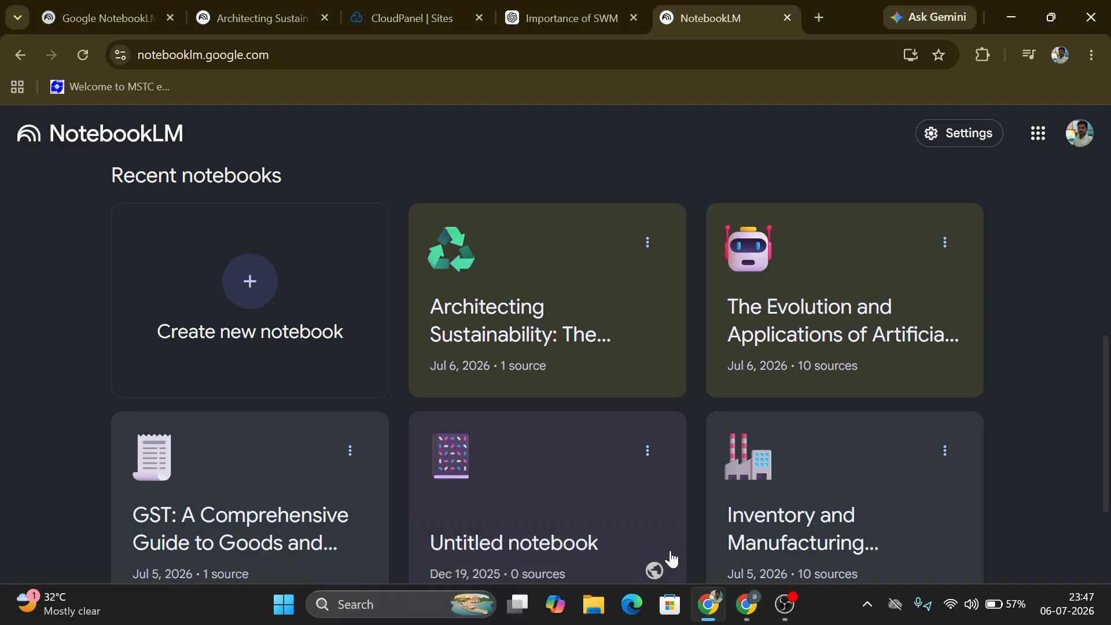
key(alt+Tab)
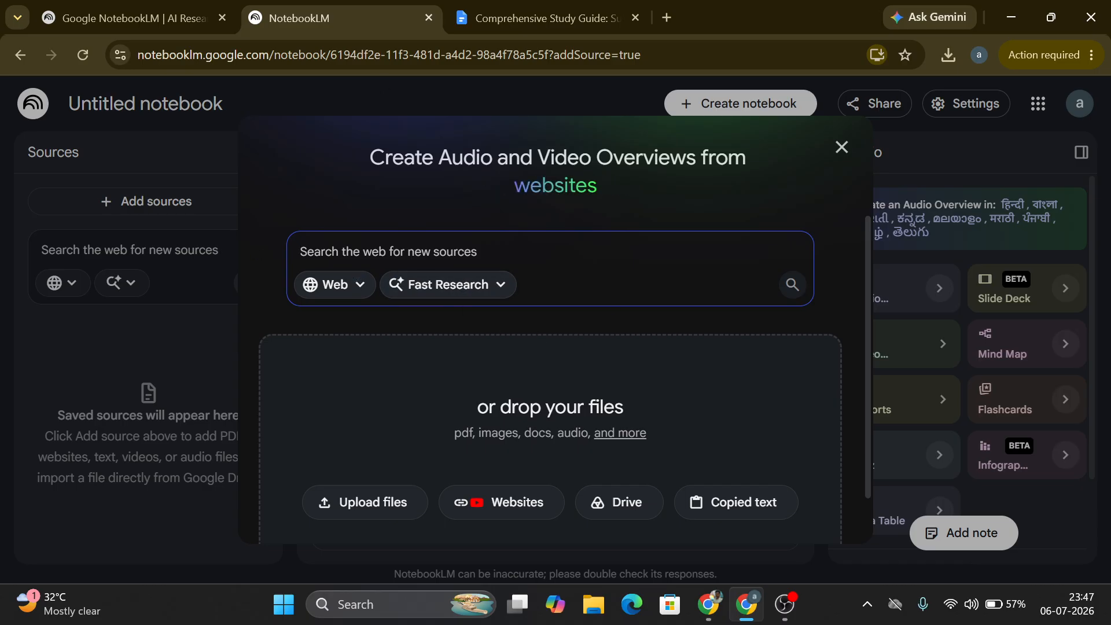
click(370, 501)
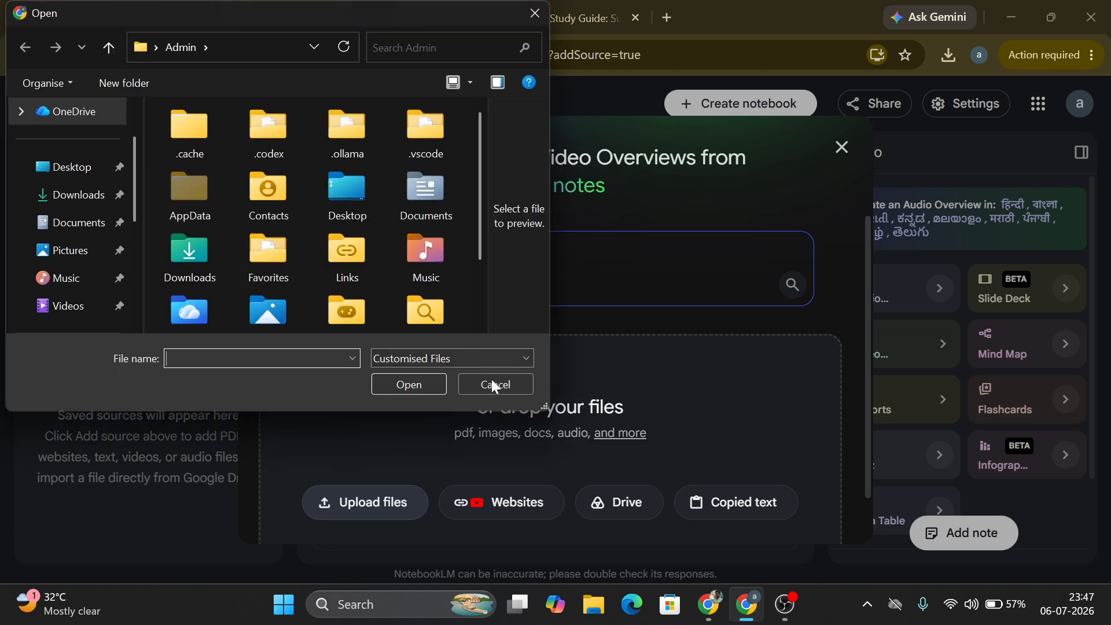
click(495, 386)
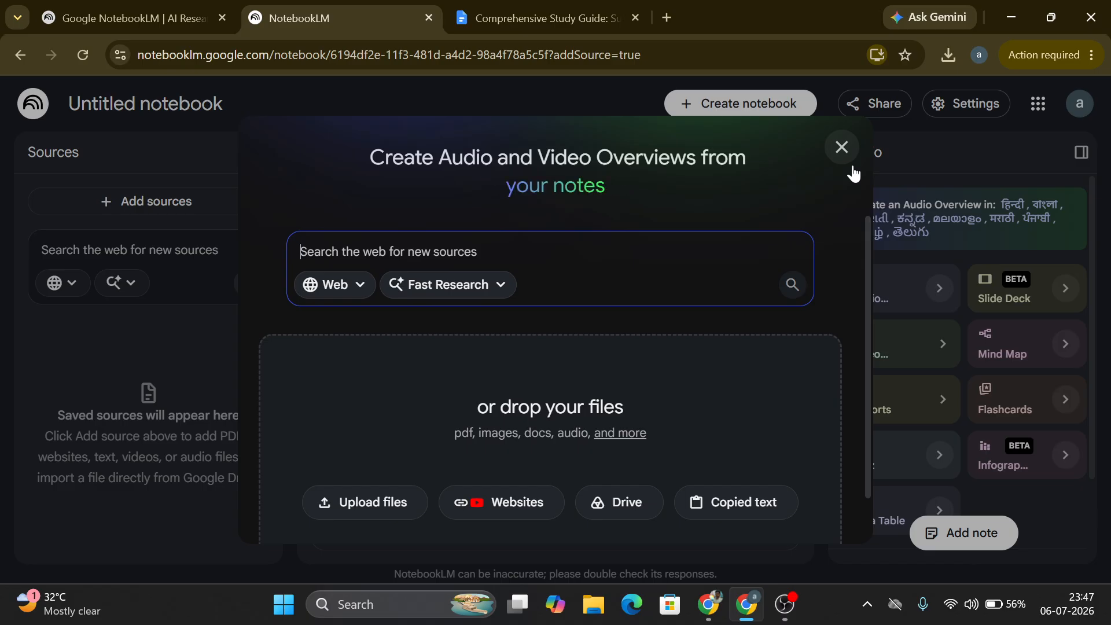
click(786, 604)
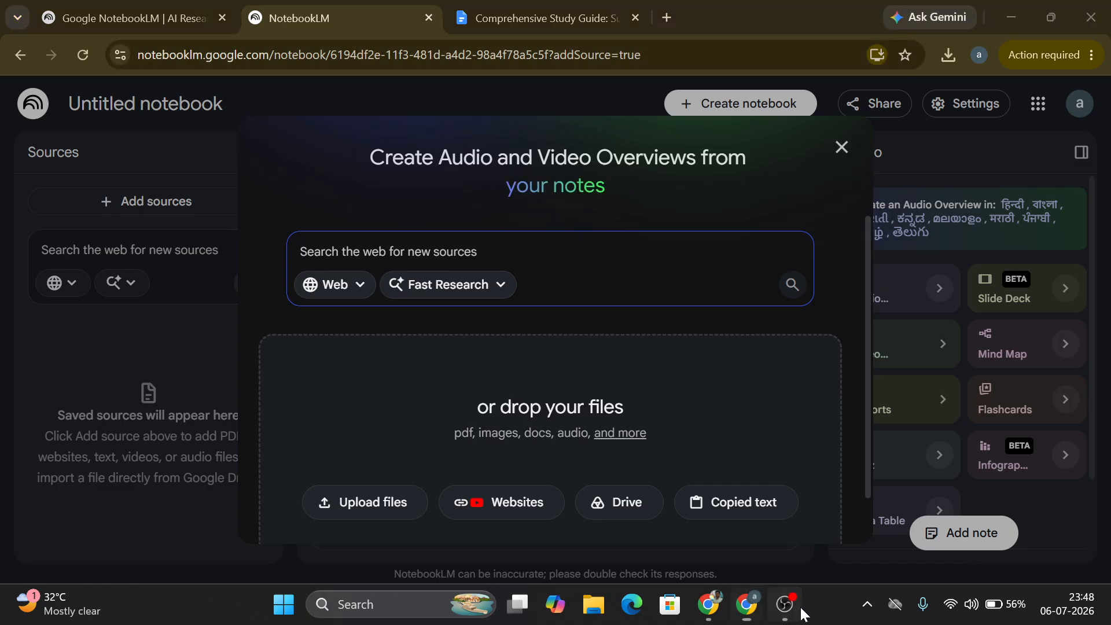